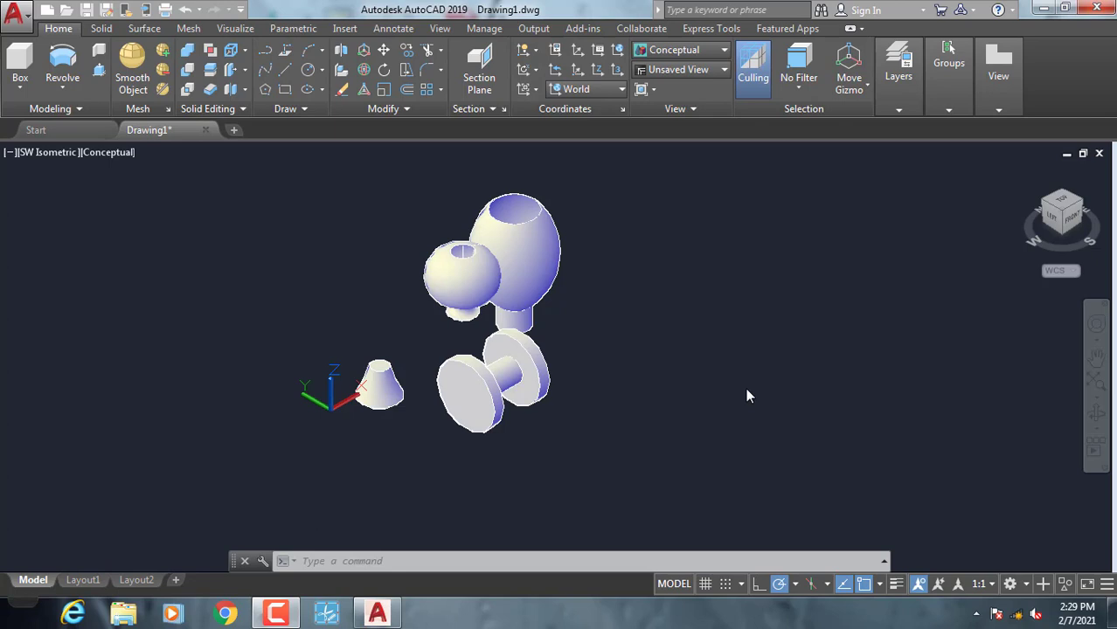
Window-select all seven existing solids and erase them, leaving the drawing empty.
left_click(62, 88)
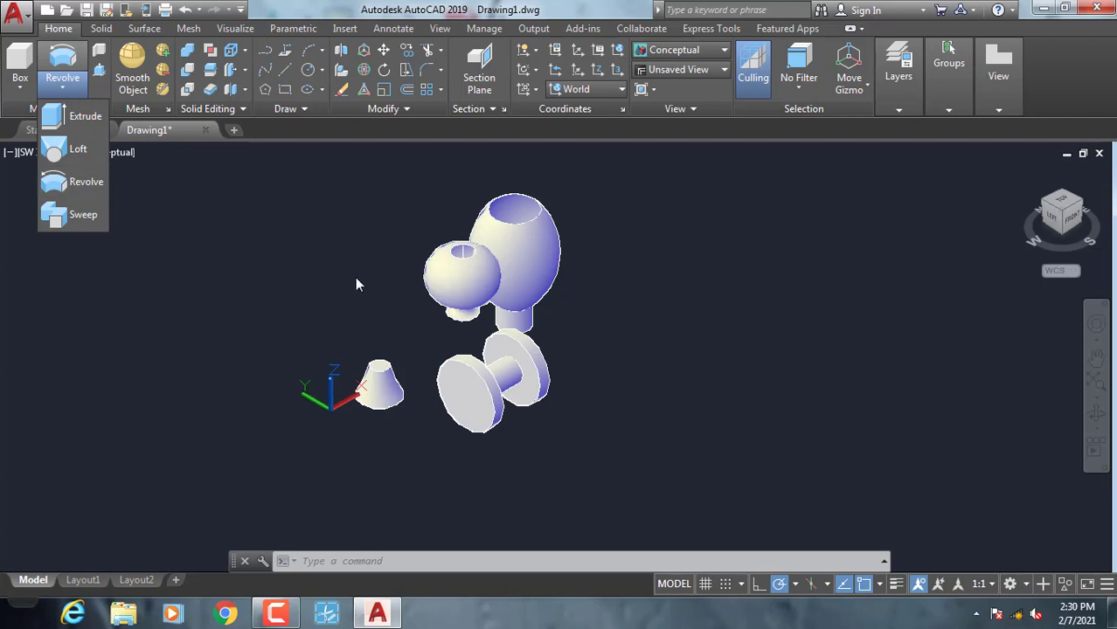
scroll(466, 314, "up", 3)
middle_click_drag(466, 315, 393, 312)
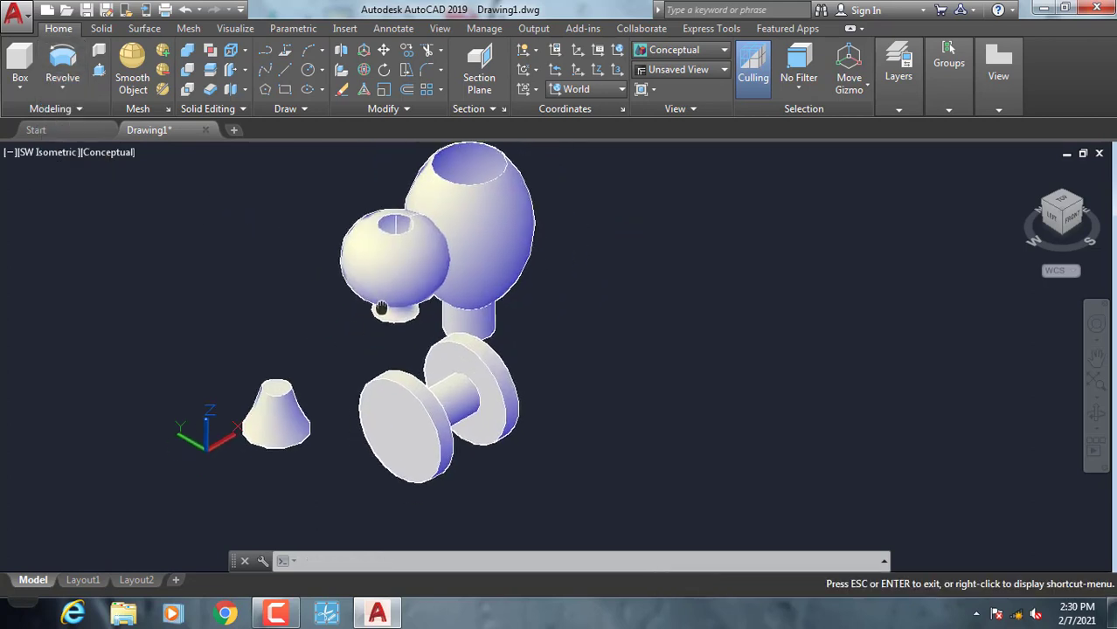
left_click(587, 467)
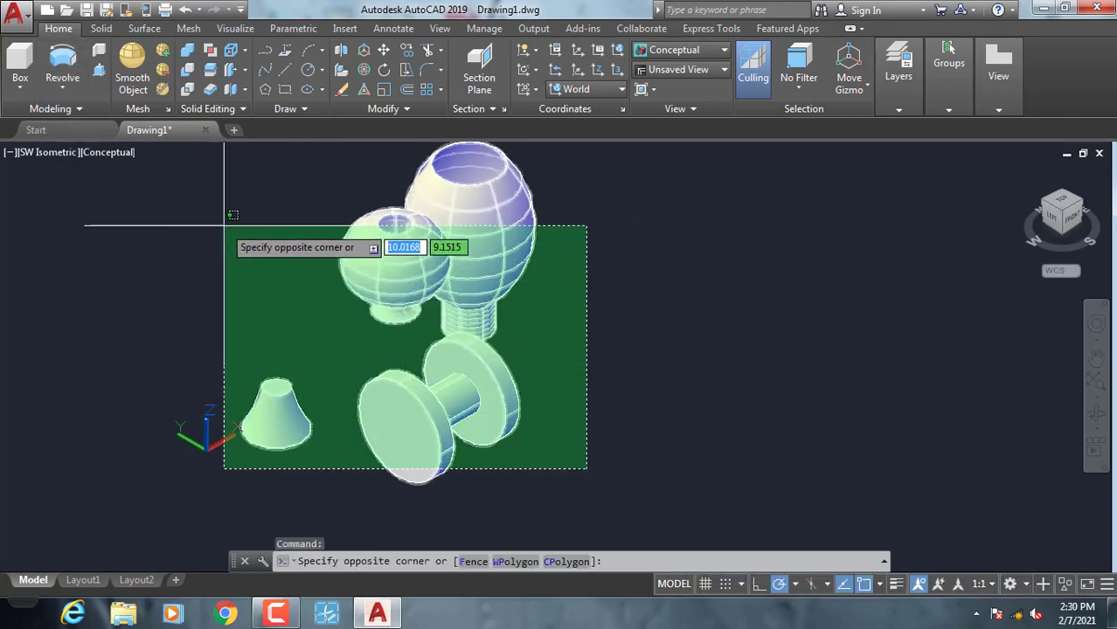
left_click(247, 208)
type("e")
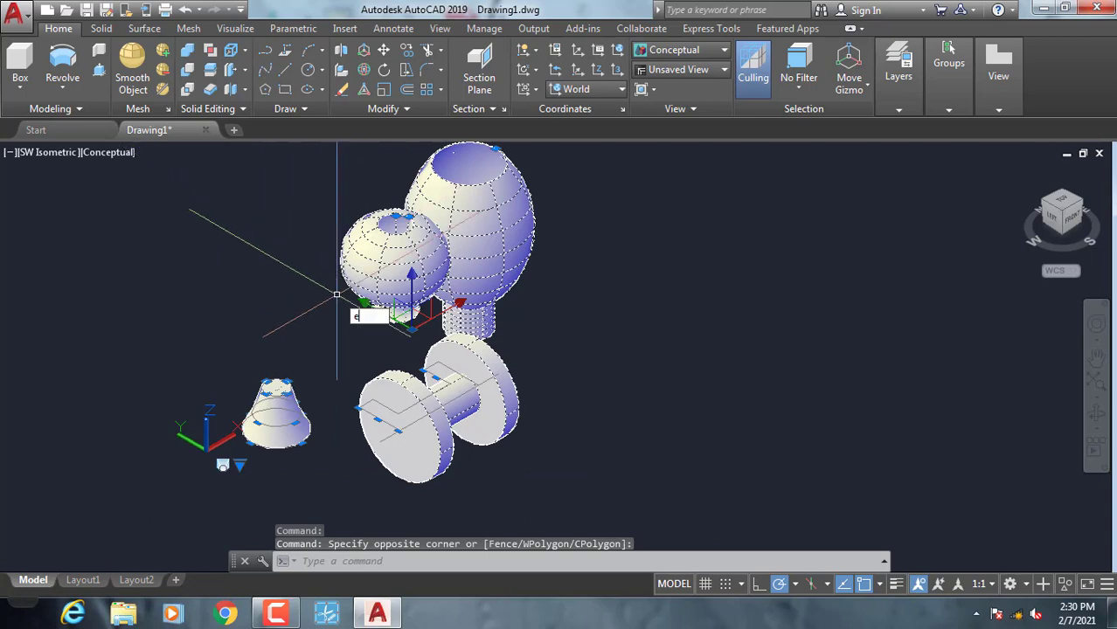
key("Return")
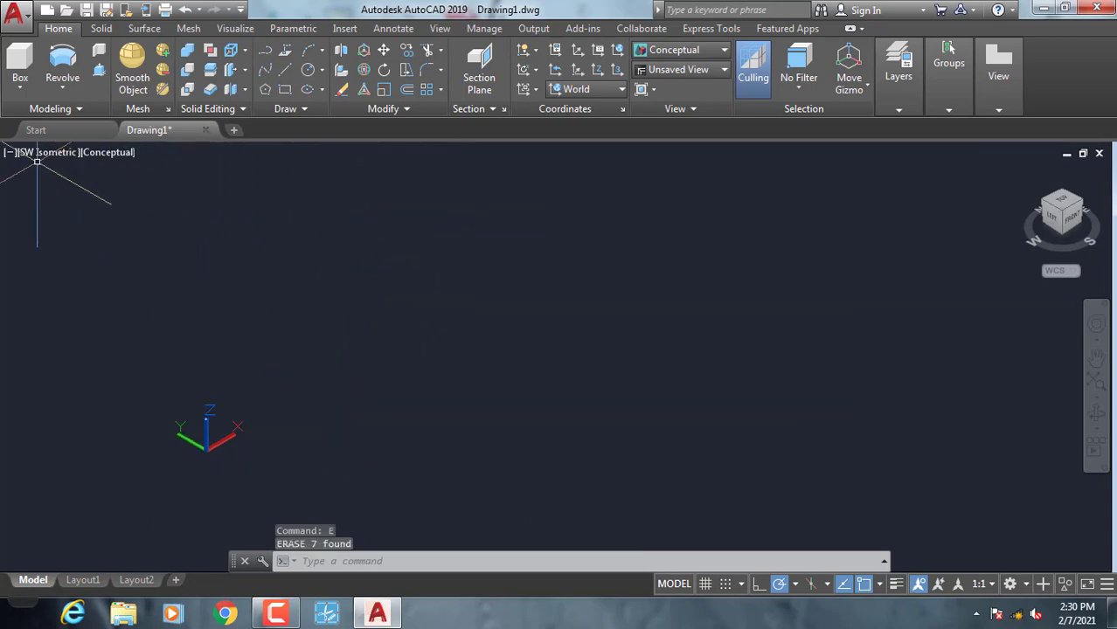
left_click(62, 83)
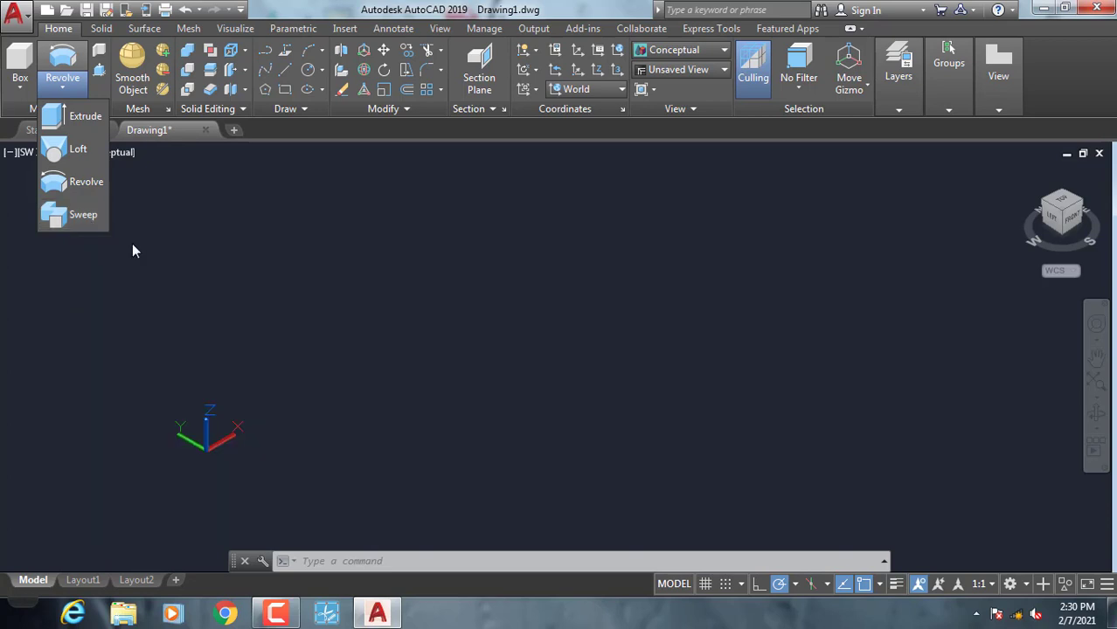
Cancel a started polyline and switch the empty drawing to the Front view.
left_click(434, 347)
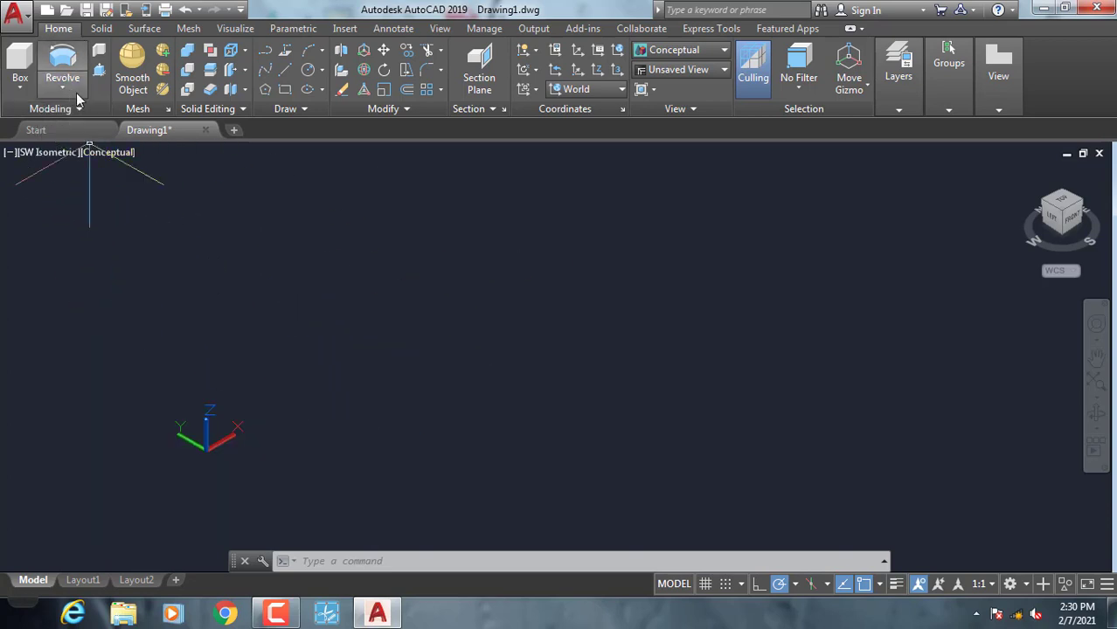
left_click(266, 51)
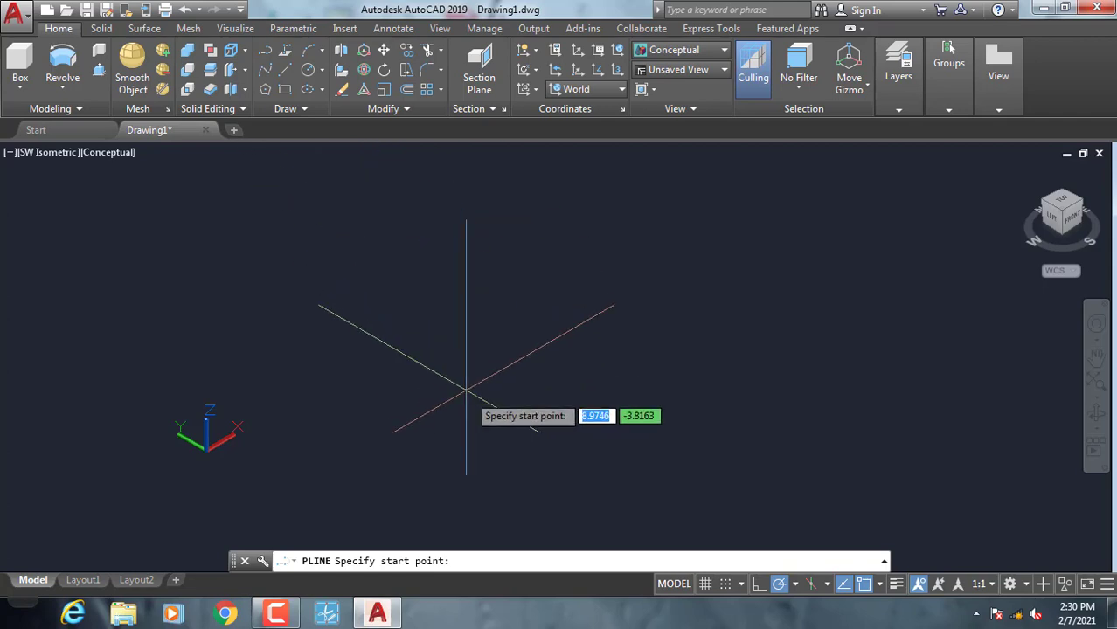
left_click(477, 428)
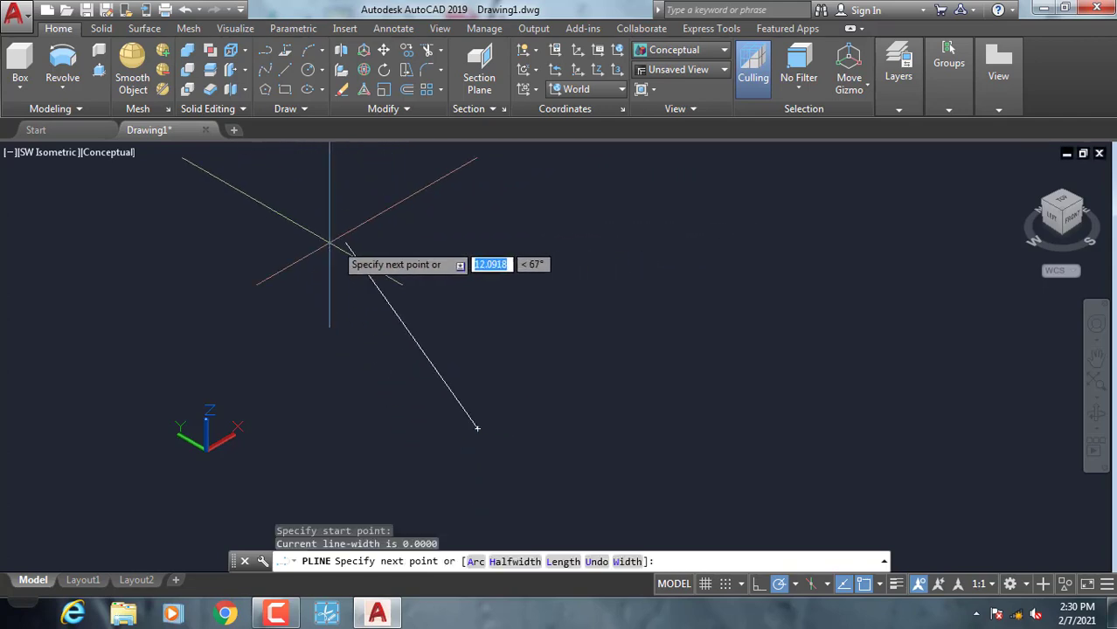
key("Escape")
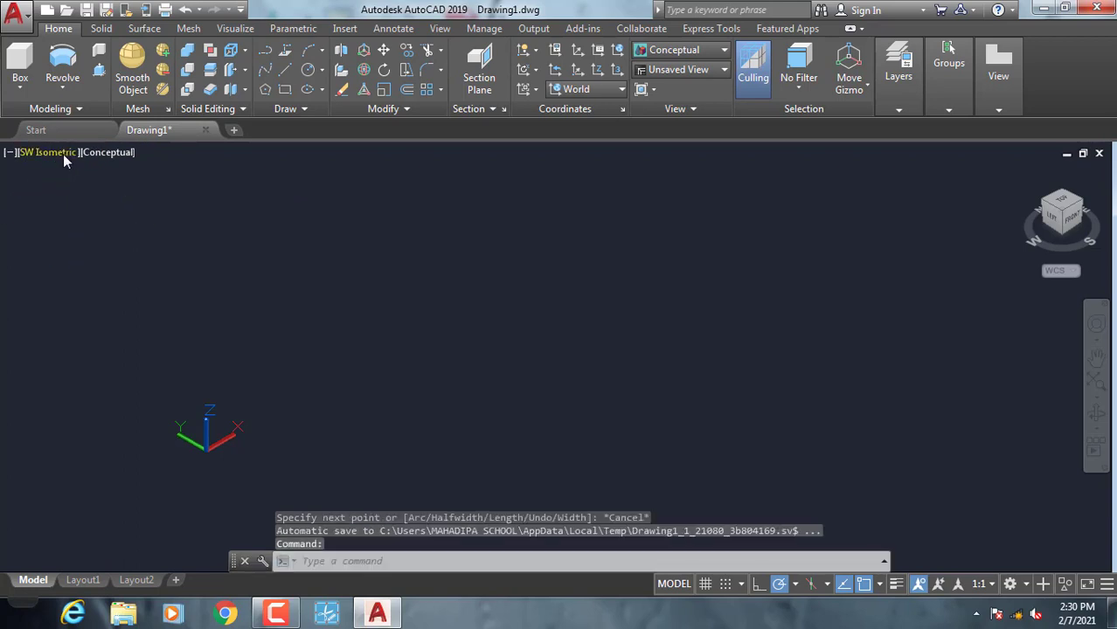
left_click(63, 154)
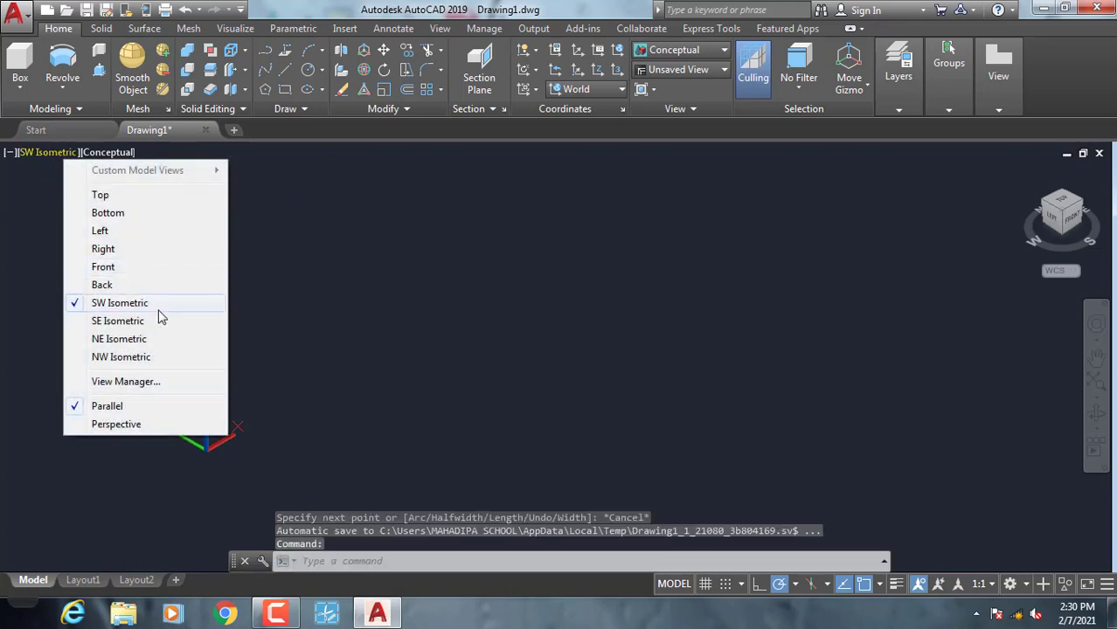
left_click(128, 264)
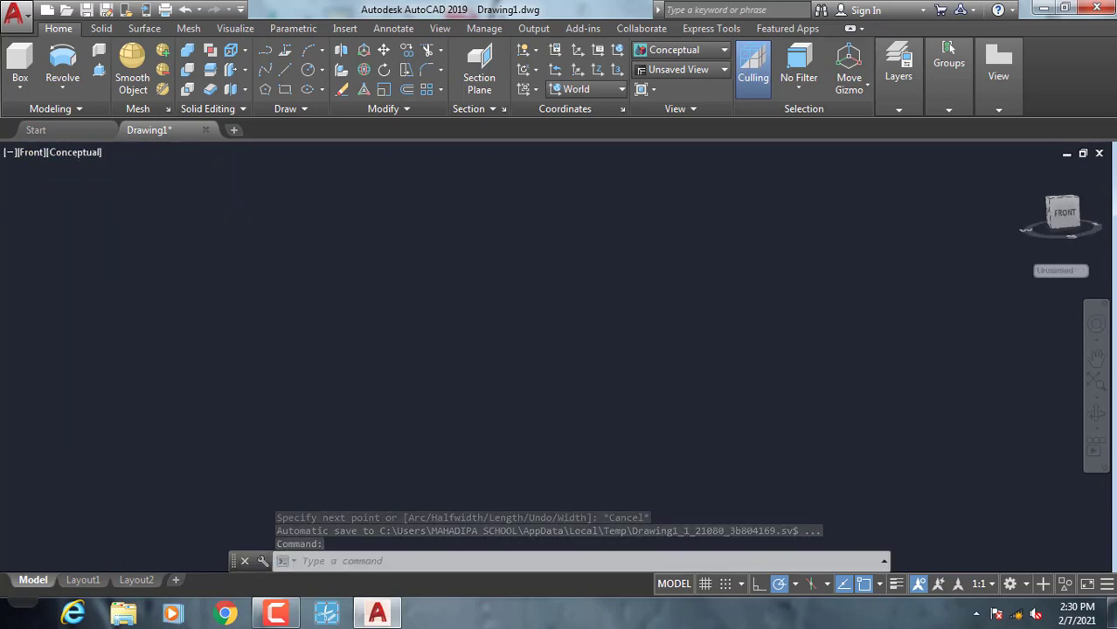
Start the profile polyline with a vertical rise, a rightward step and a second rise.
left_click(265, 70)
left_click(482, 438)
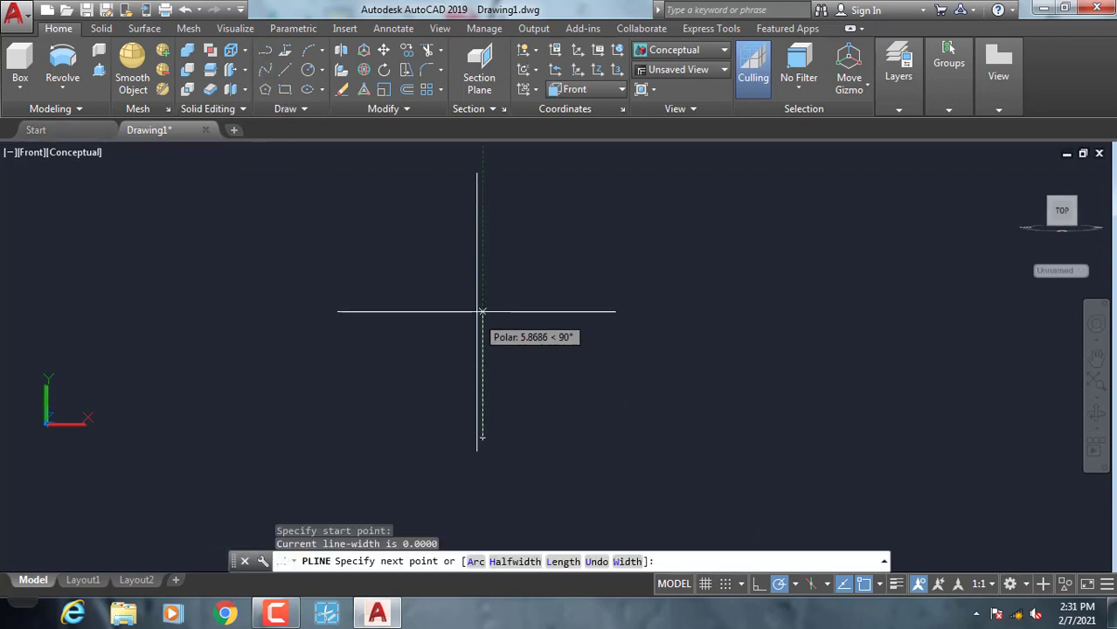
left_click(482, 291)
left_click(613, 291)
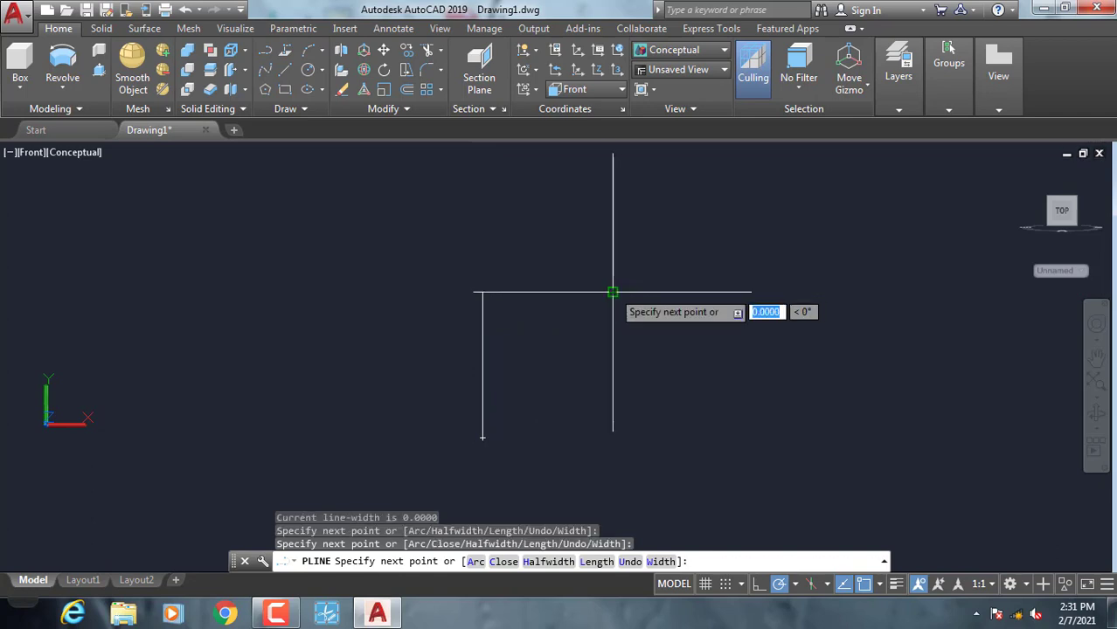
left_click(613, 219)
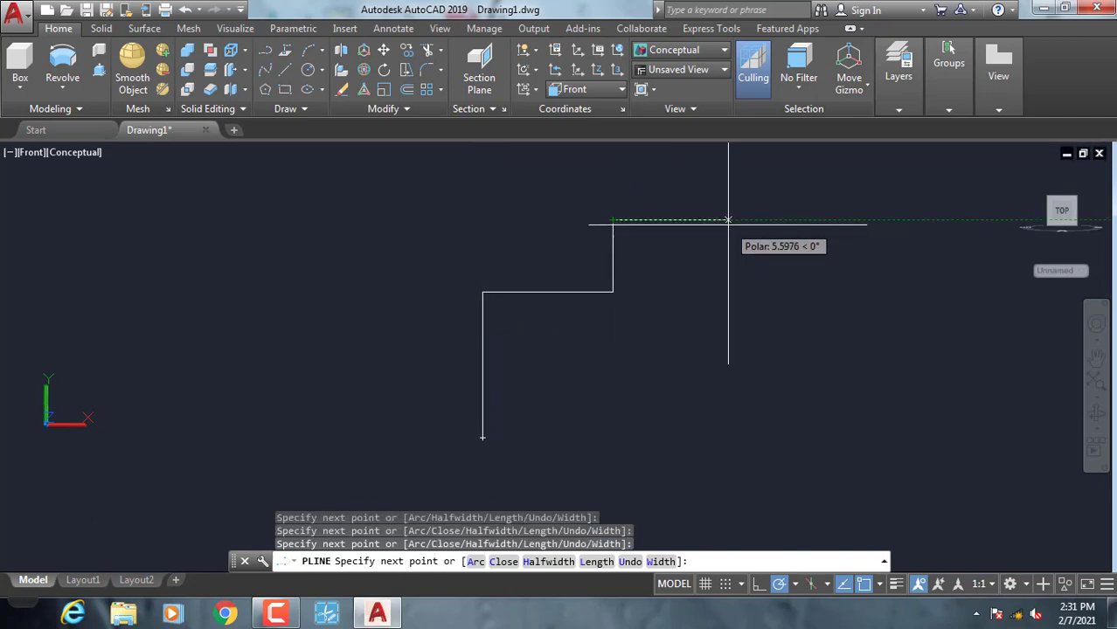
Add the S-shaped double arc, a vertical line and the short top ledge to finish the profile.
left_click(479, 563)
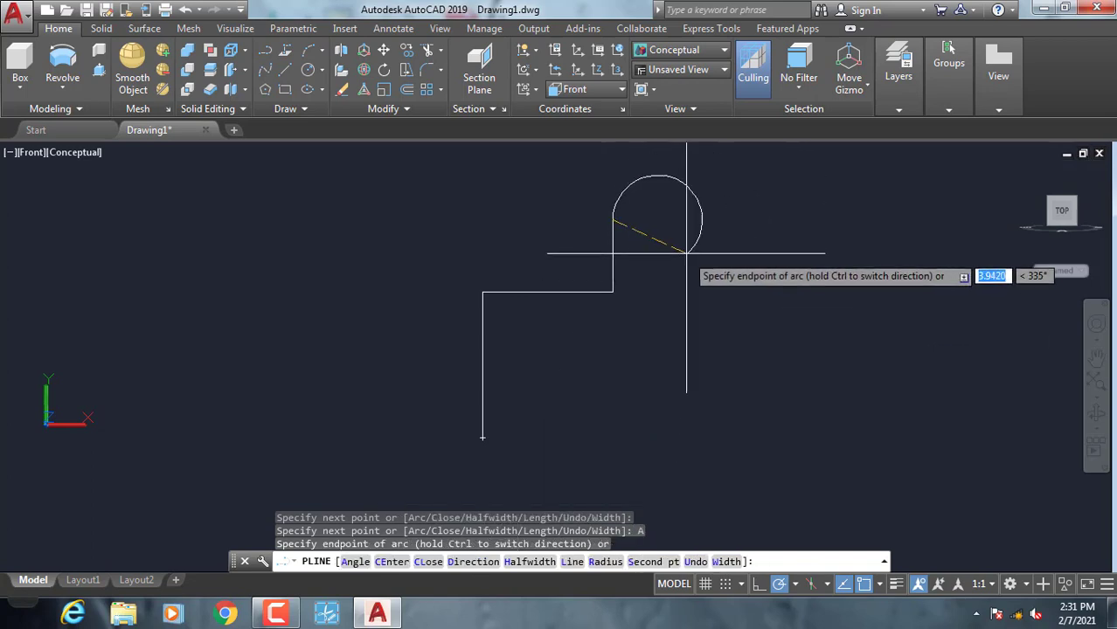
left_click(696, 172)
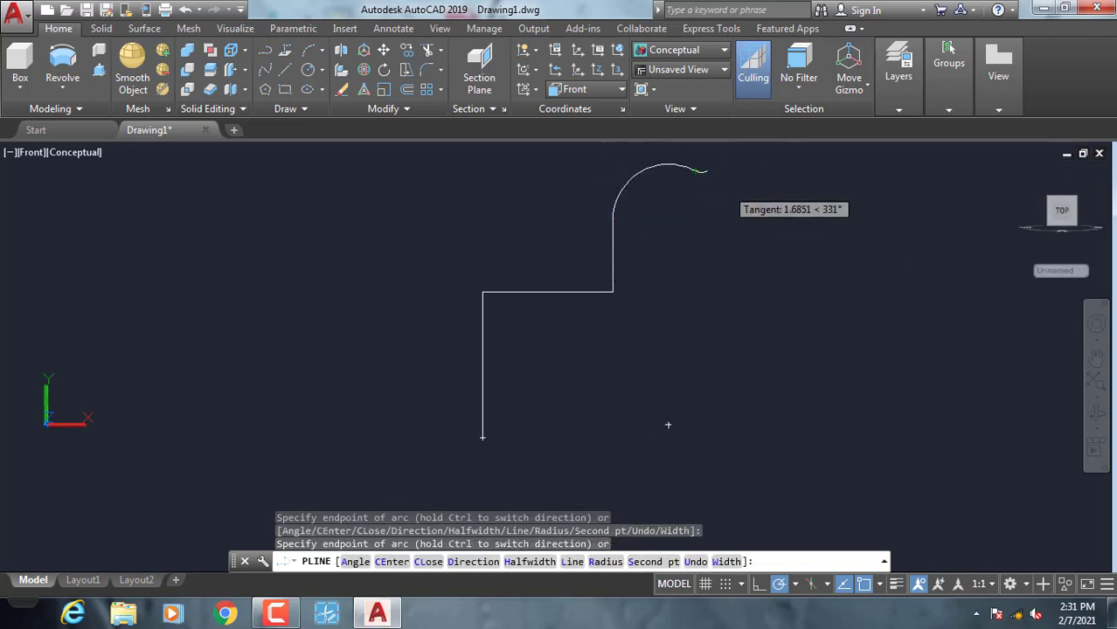
middle_click_drag(734, 176, 690, 282)
left_click(780, 268)
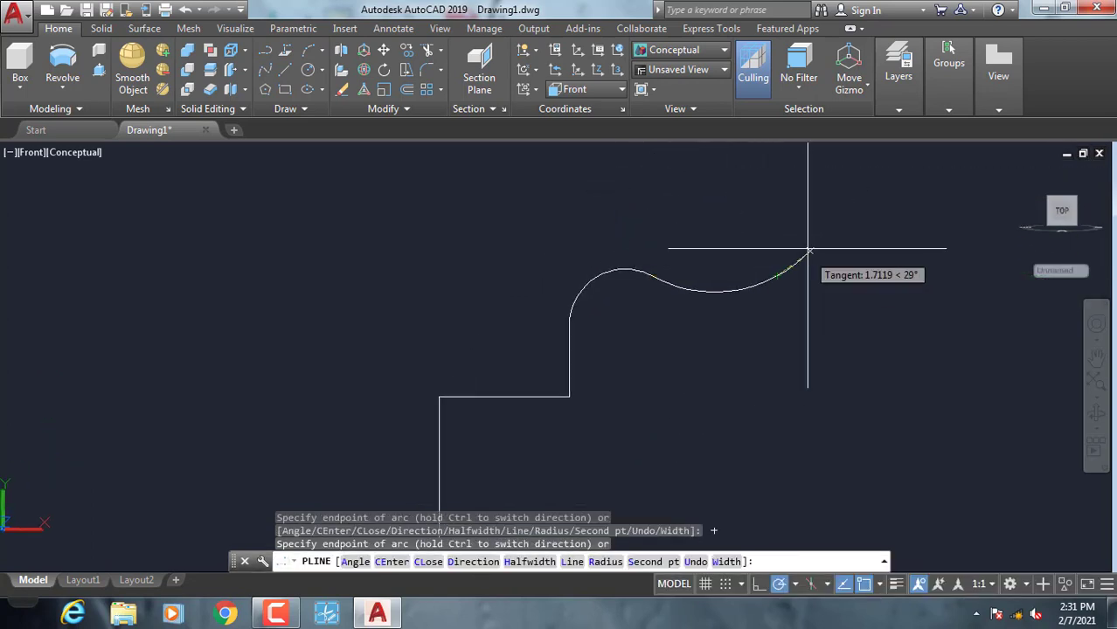
type("l")
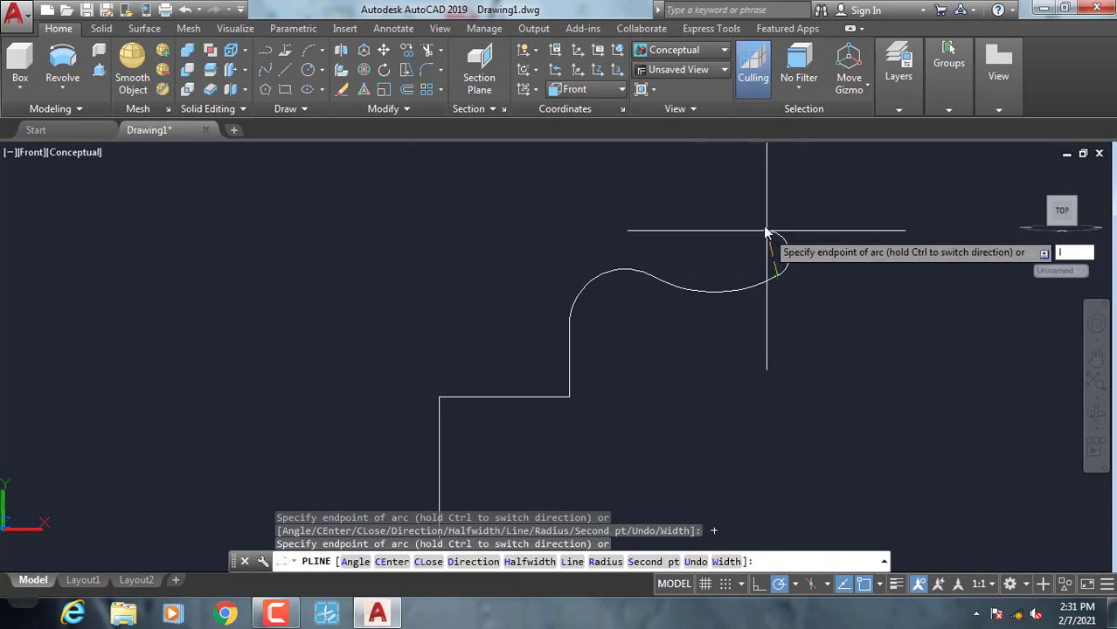
key("Return")
left_click(777, 191)
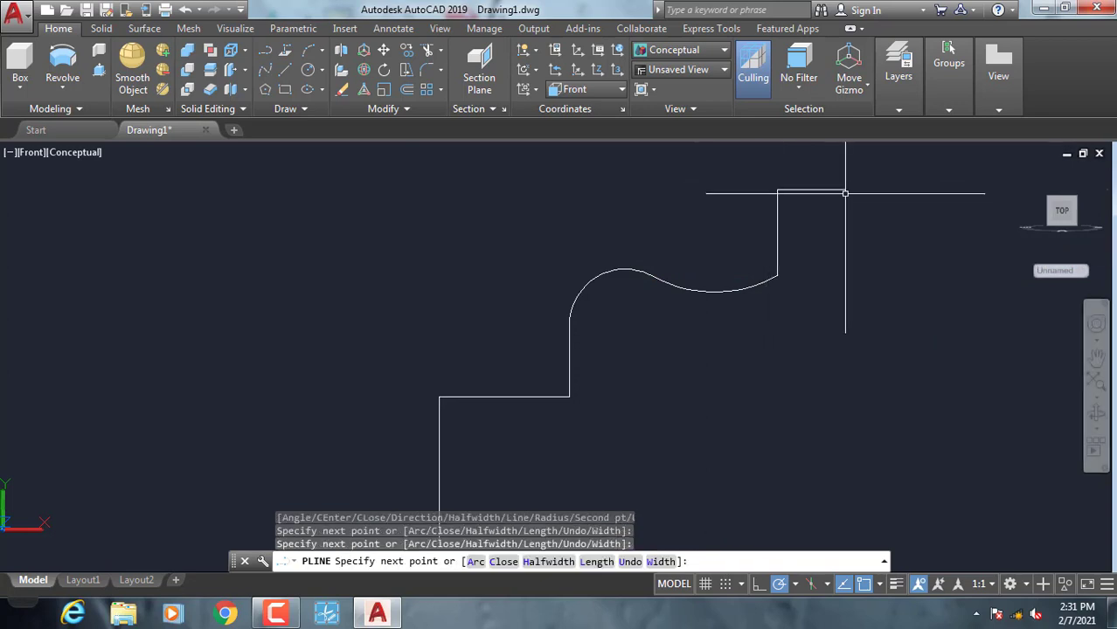
left_click(845, 193)
key("Return")
scroll(96, 253, "down", 2)
left_click(24, 152)
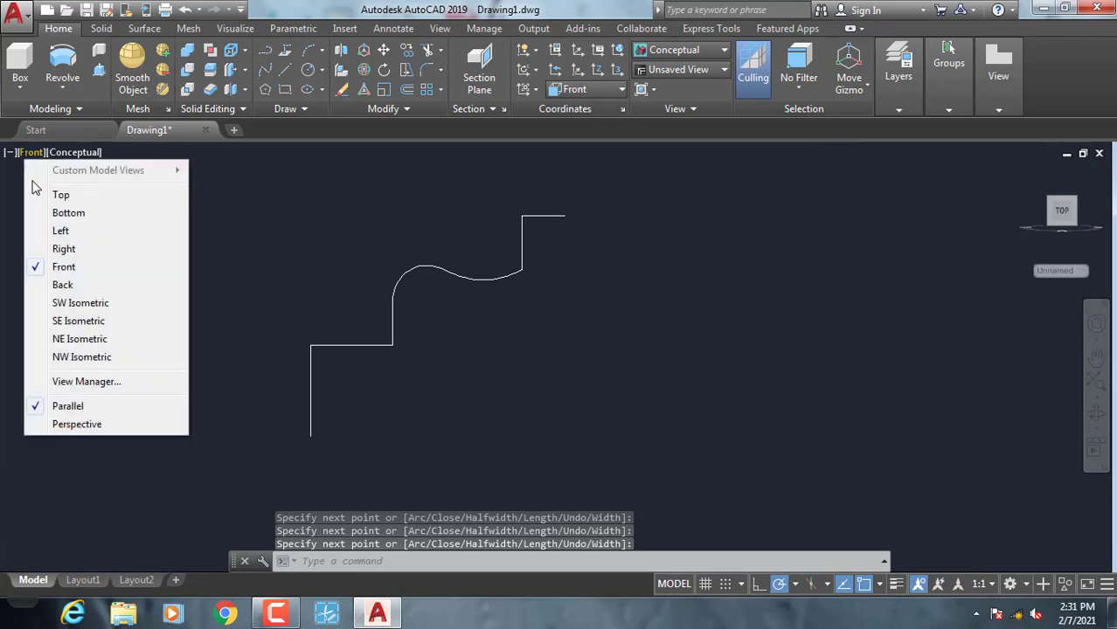
Switch to the SW Isometric view and return to the World coordinate system.
left_click(103, 303)
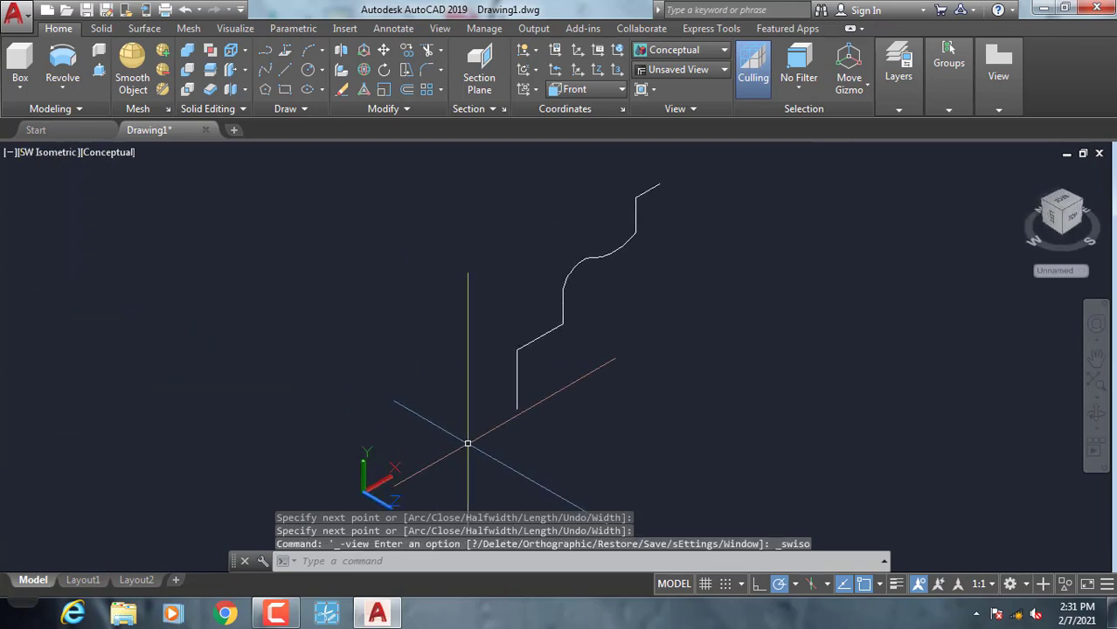
scroll(543, 407, "up", 3)
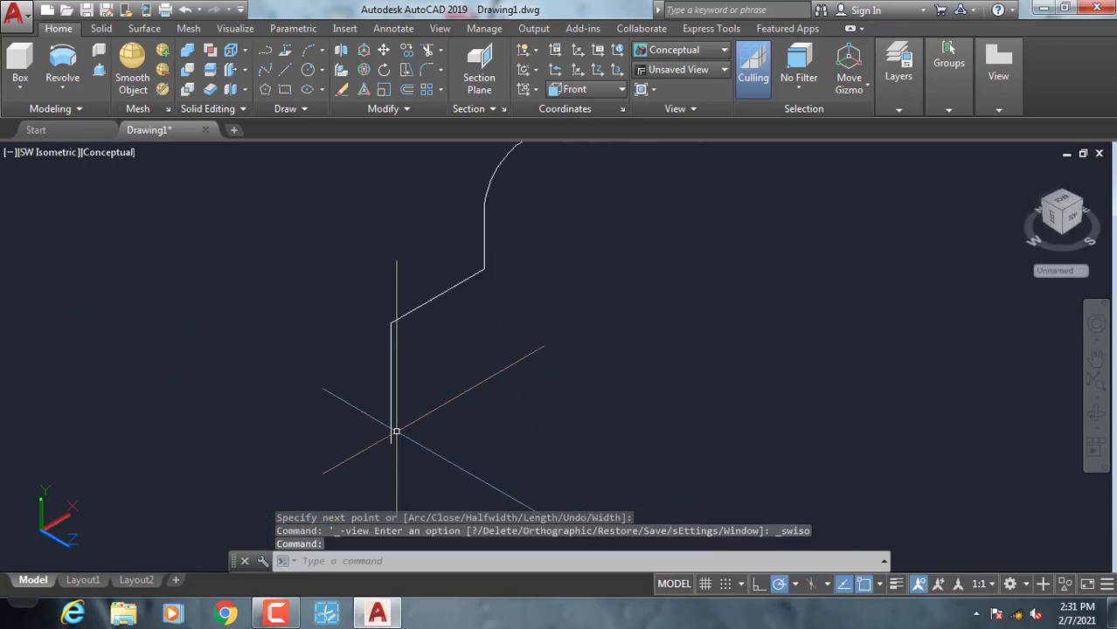
left_click(307, 72)
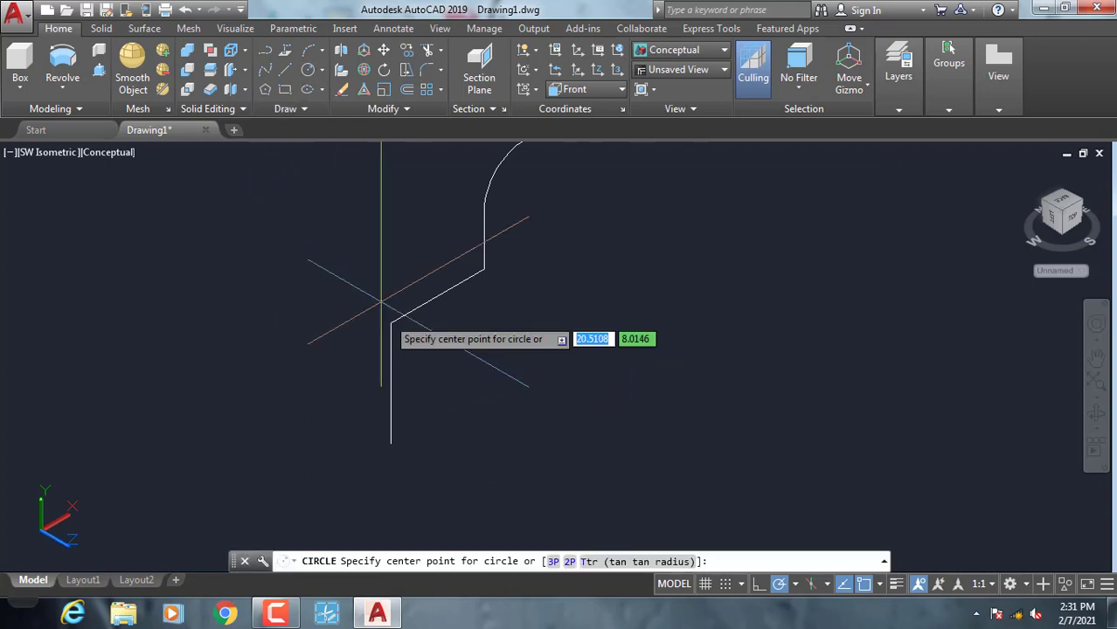
key("Escape")
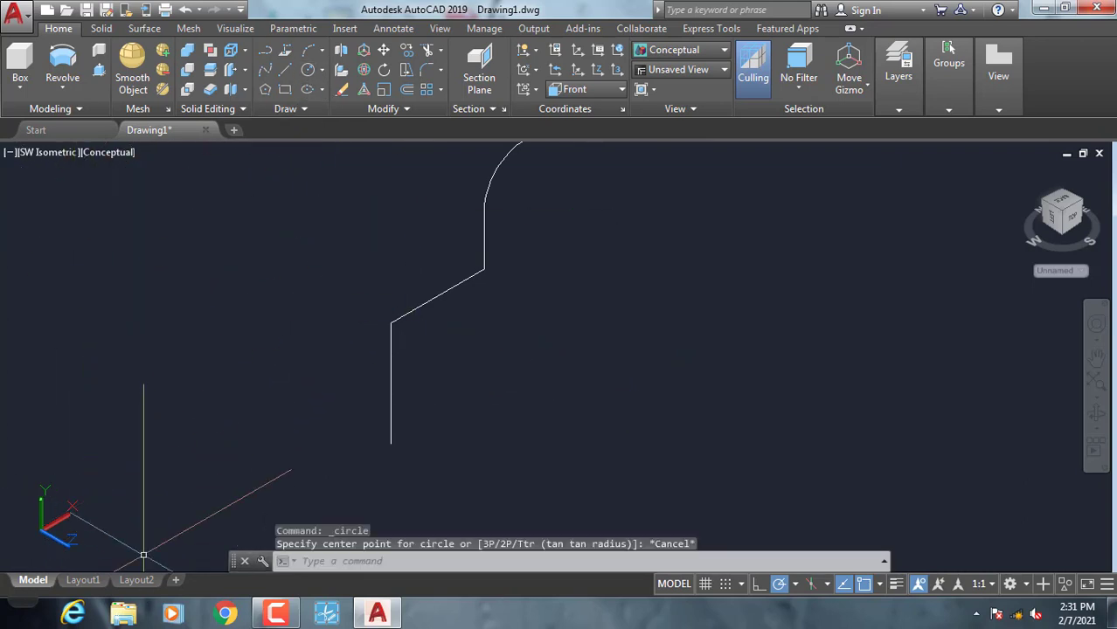
type("UCS")
key("Return")
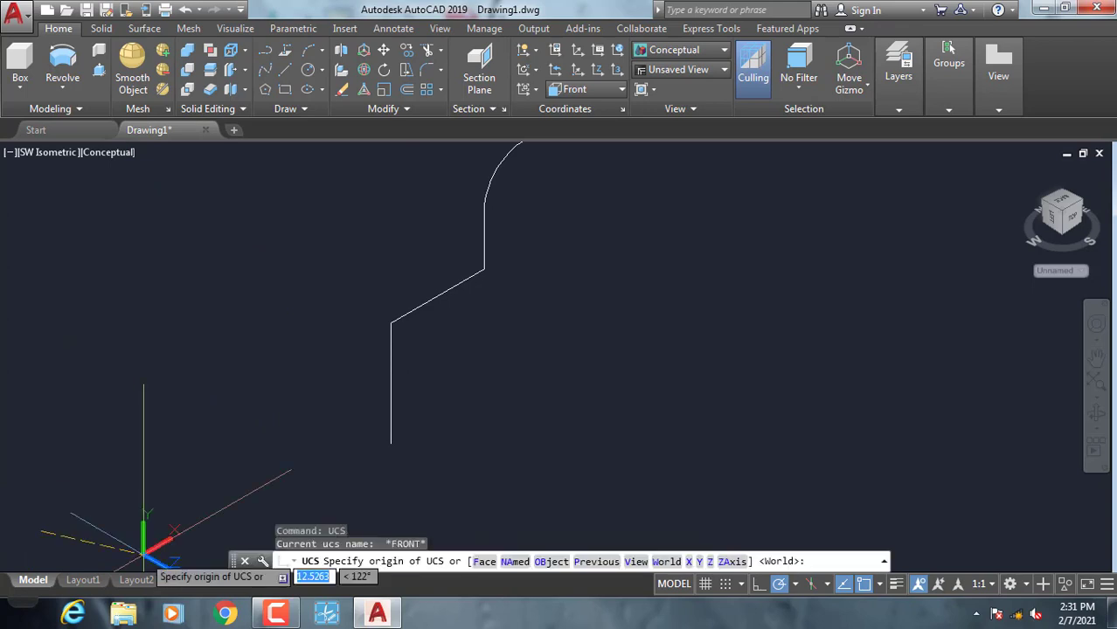
Draw a small circle centred at the profile's bottom end, then window-select the stepped line.
left_click(307, 70)
left_click(390, 444)
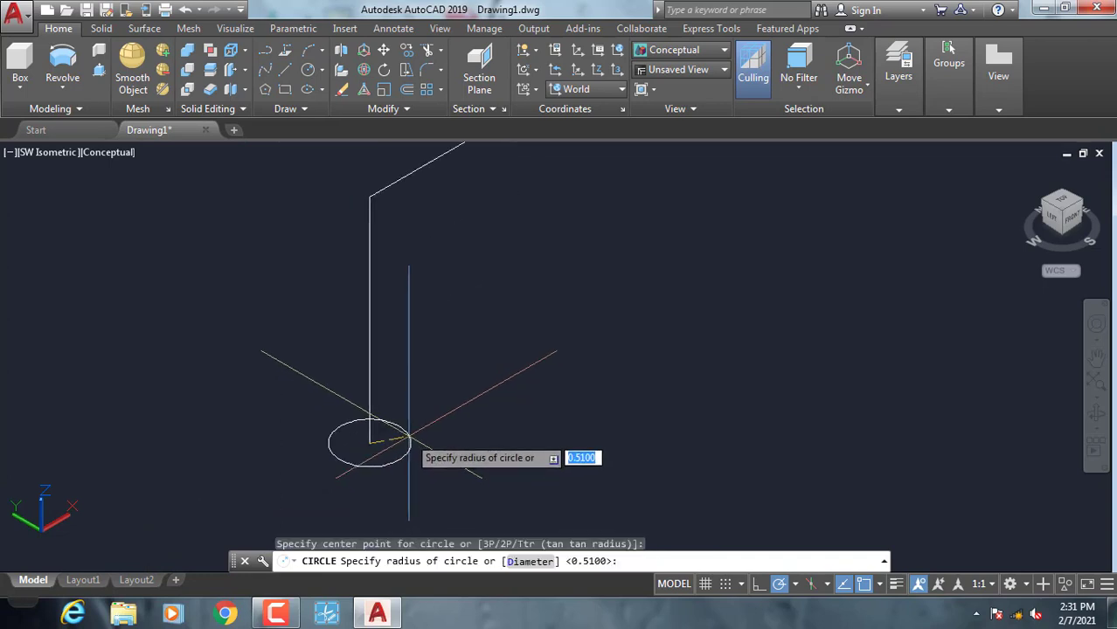
left_click(408, 437)
left_click(379, 351)
left_click(350, 320)
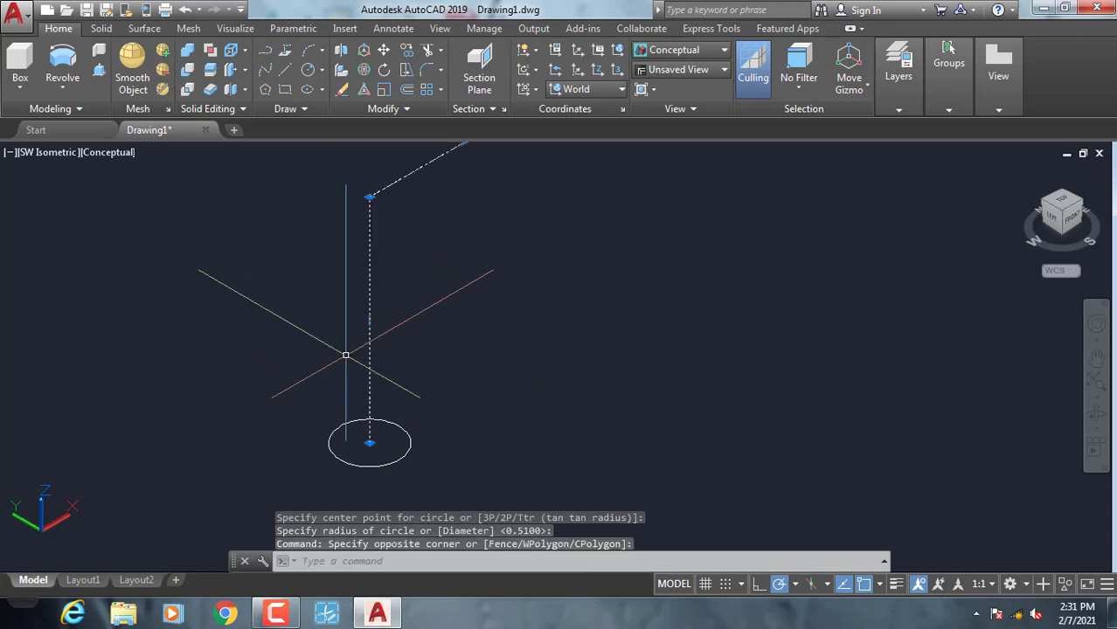
Copy the stepped line profile to a position beside the original with CO.
type("co")
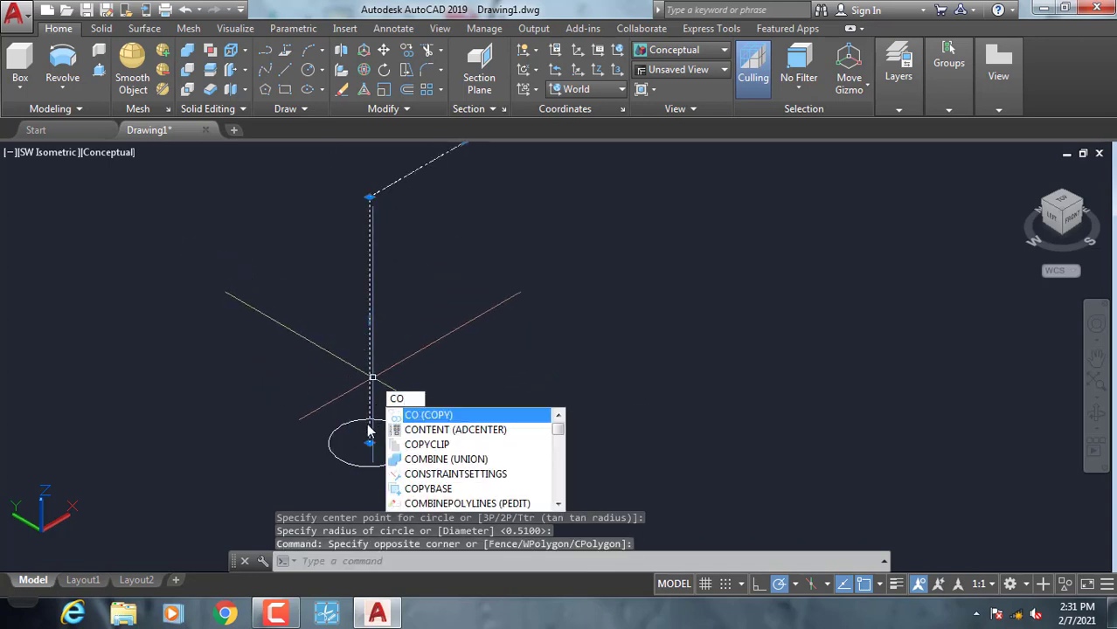
key("Return")
left_click(370, 444)
scroll(370, 444, "down", 4)
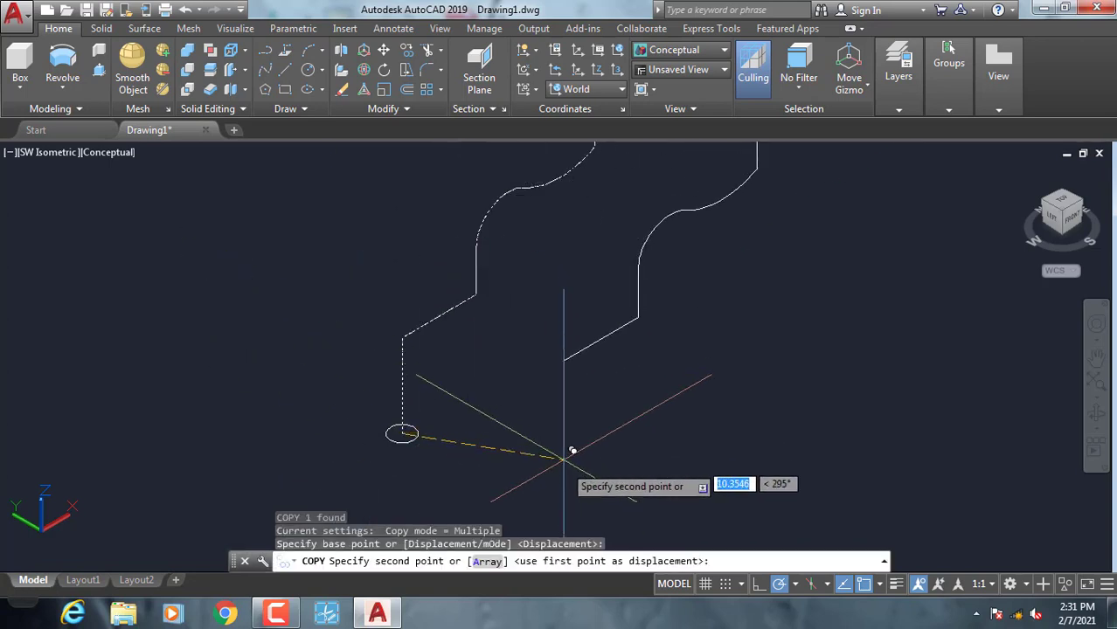
mouse_move(554, 524)
middle_mouse_down()
mouse_move(534, 466)
mouse_move(557, 422)
middle_mouse_up()
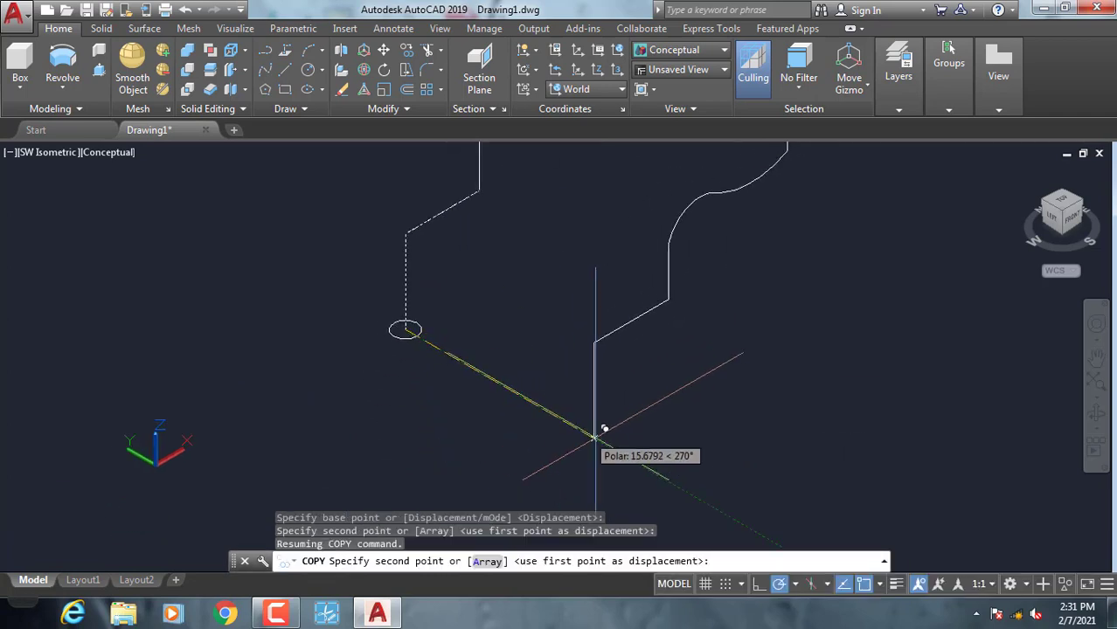
left_click(606, 448)
key("Escape")
Pan and zoom to bring the left shape and its circle back into view.
scroll(506, 386, "down", 3)
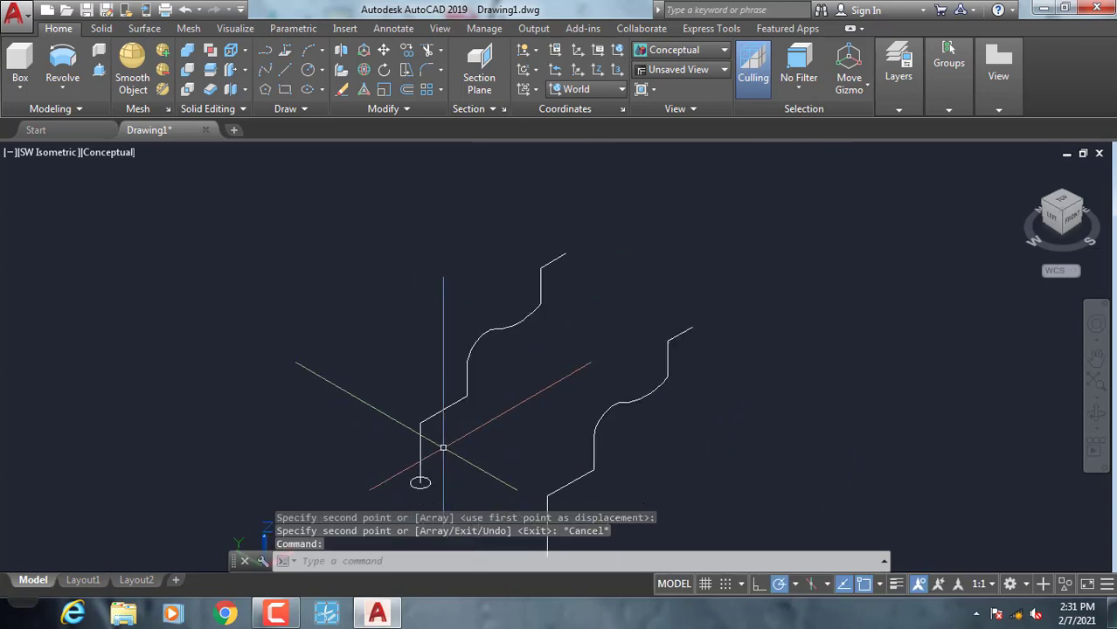
scroll(379, 386, "up", 2)
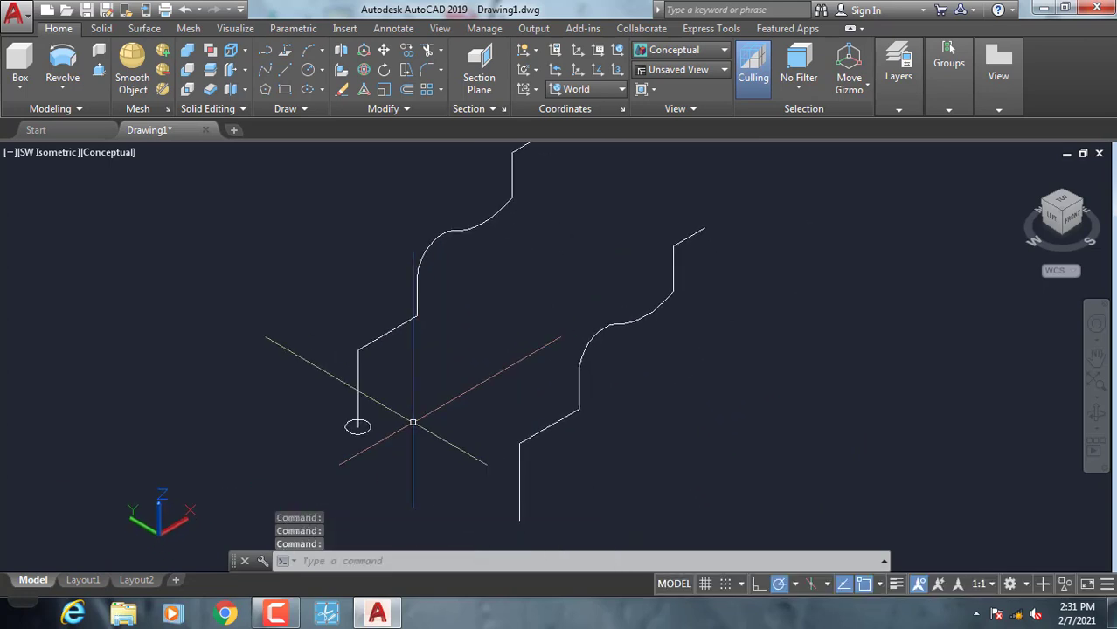
middle_click_drag(412, 413, 355, 447)
scroll(324, 467, "up", 3)
middle_click_drag(323, 403, 319, 369)
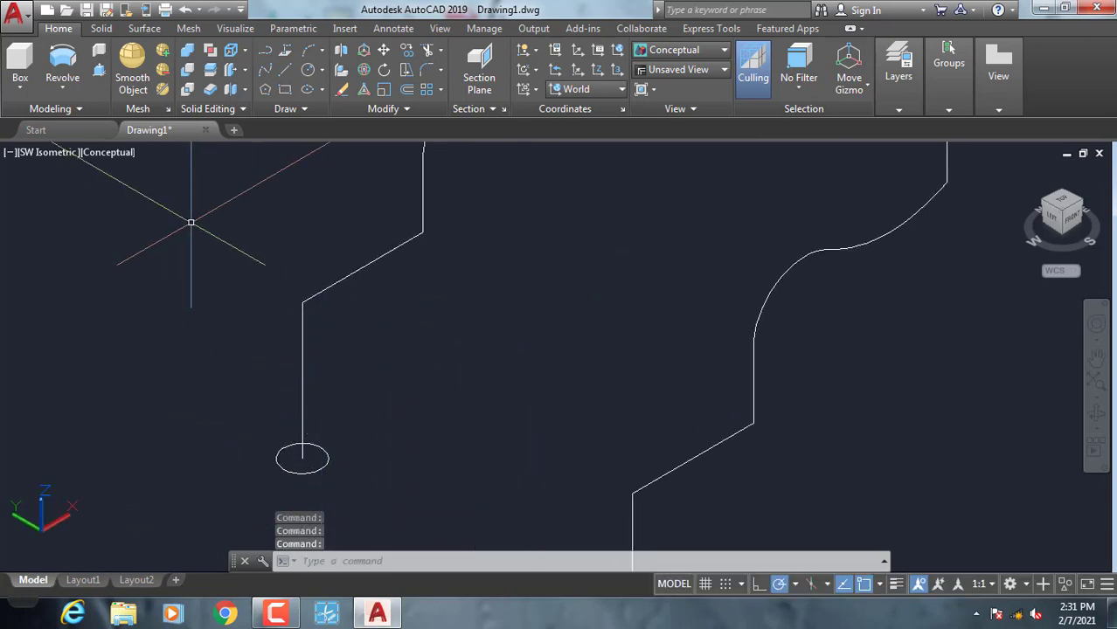
left_click(62, 96)
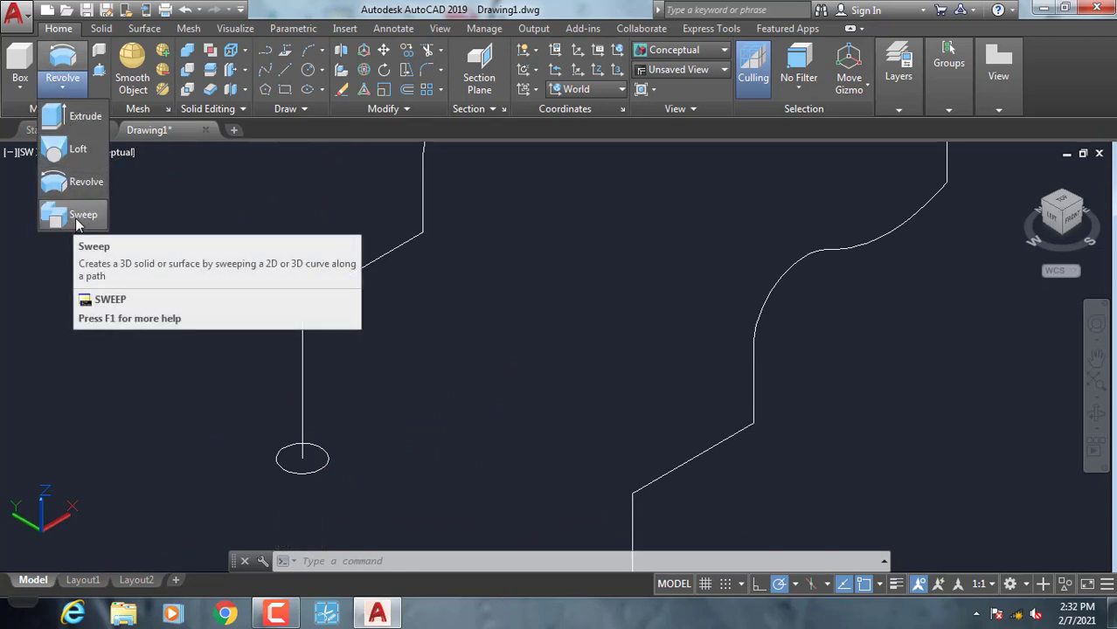
mouse_move(79, 215)
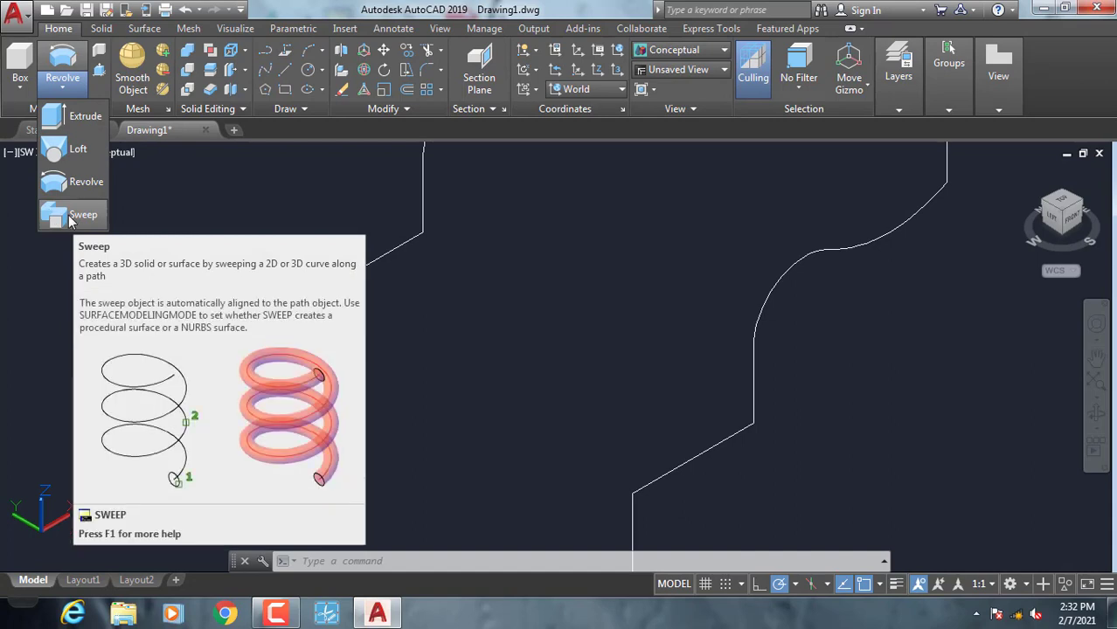
Start a solid Sweep with the small circle selected as the profile.
left_click(72, 219)
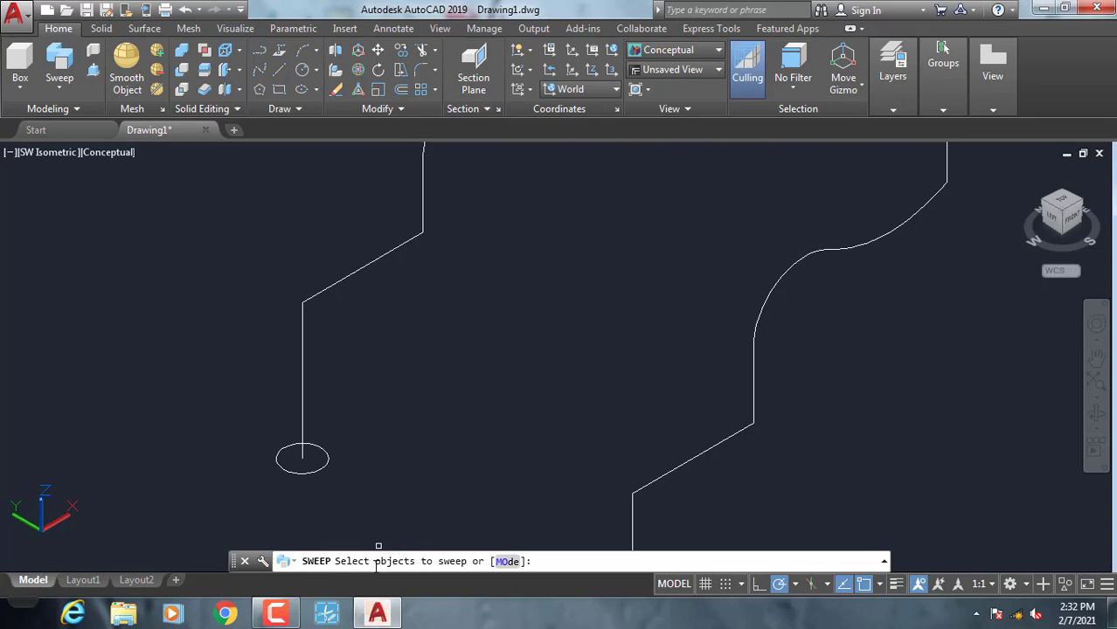
left_click(328, 461)
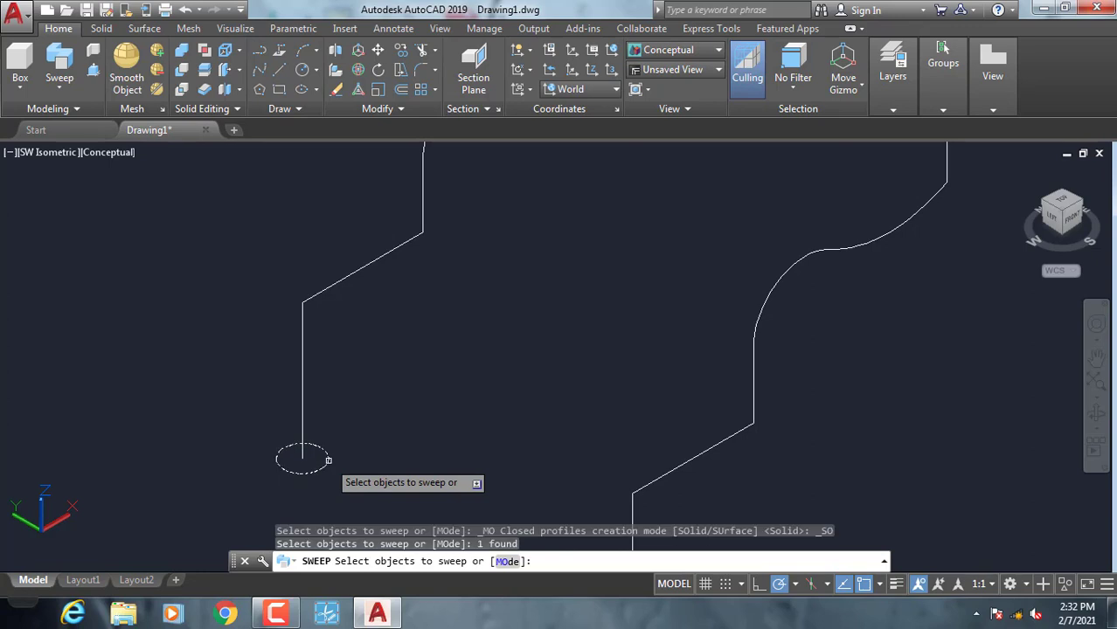
right_click(384, 387)
left_click(423, 399)
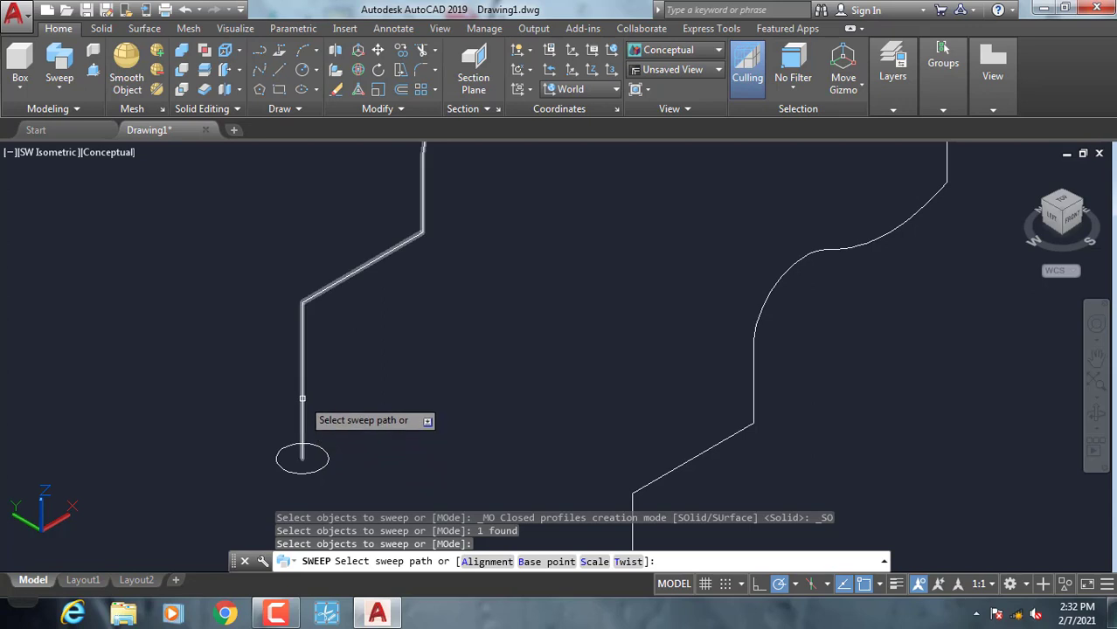
left_click(302, 393)
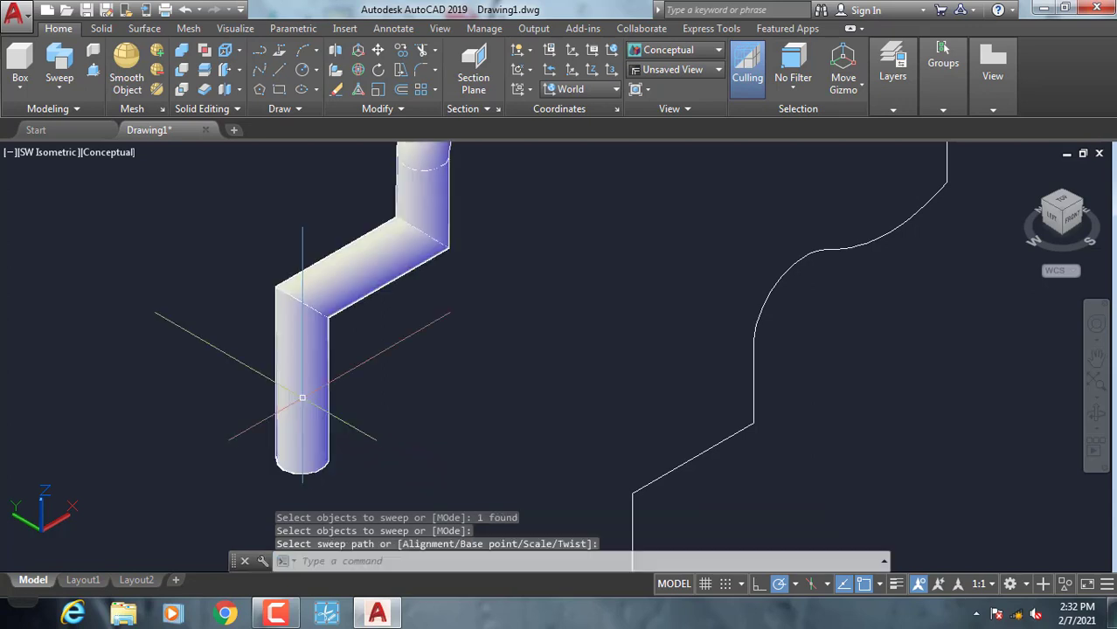
scroll(391, 380, "down", 3)
middle_click_drag(392, 379, 389, 391)
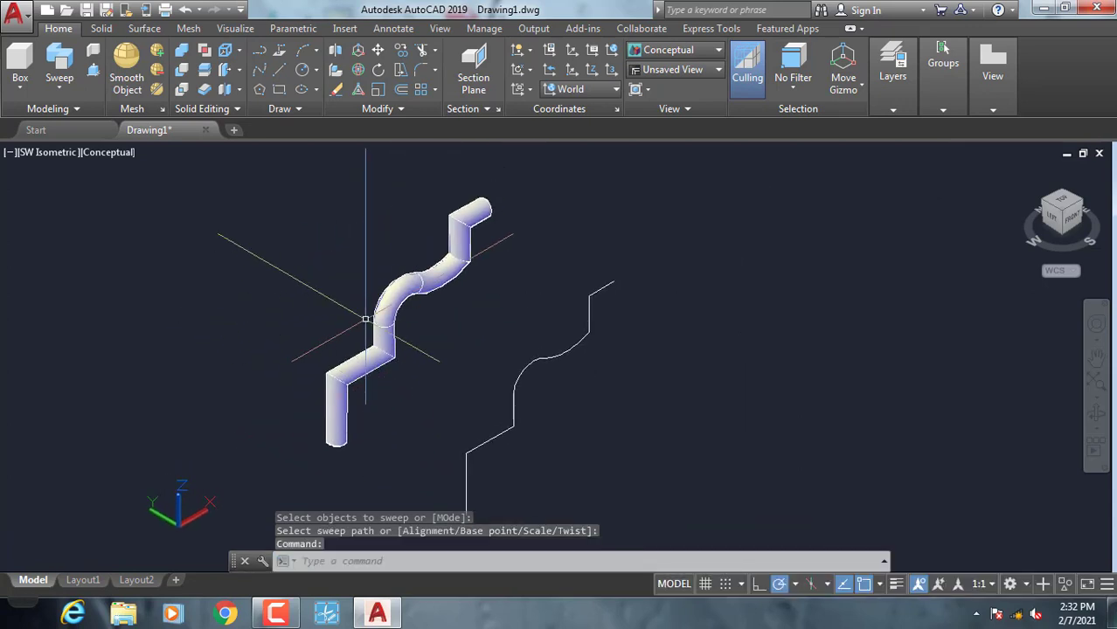
scroll(429, 279, "up", 3)
scroll(430, 280, "down", 2)
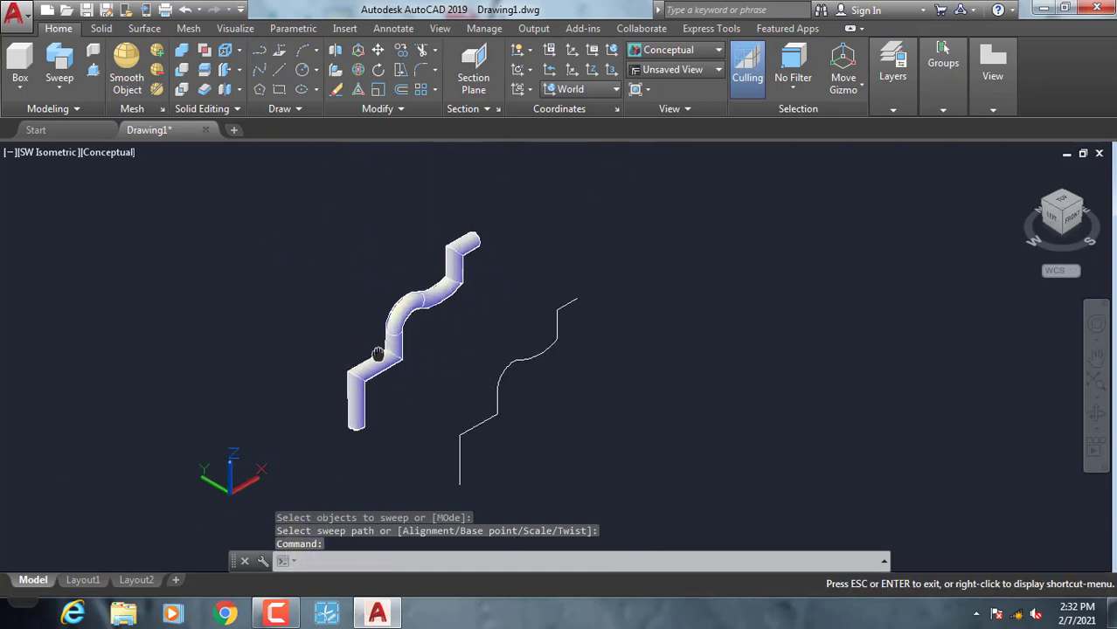
middle_click_drag(363, 314, 362, 312)
scroll(430, 149, "up", 3)
mouse_move(429, 149)
middle_mouse_down()
mouse_move(499, 208)
mouse_move(461, 294)
middle_mouse_up()
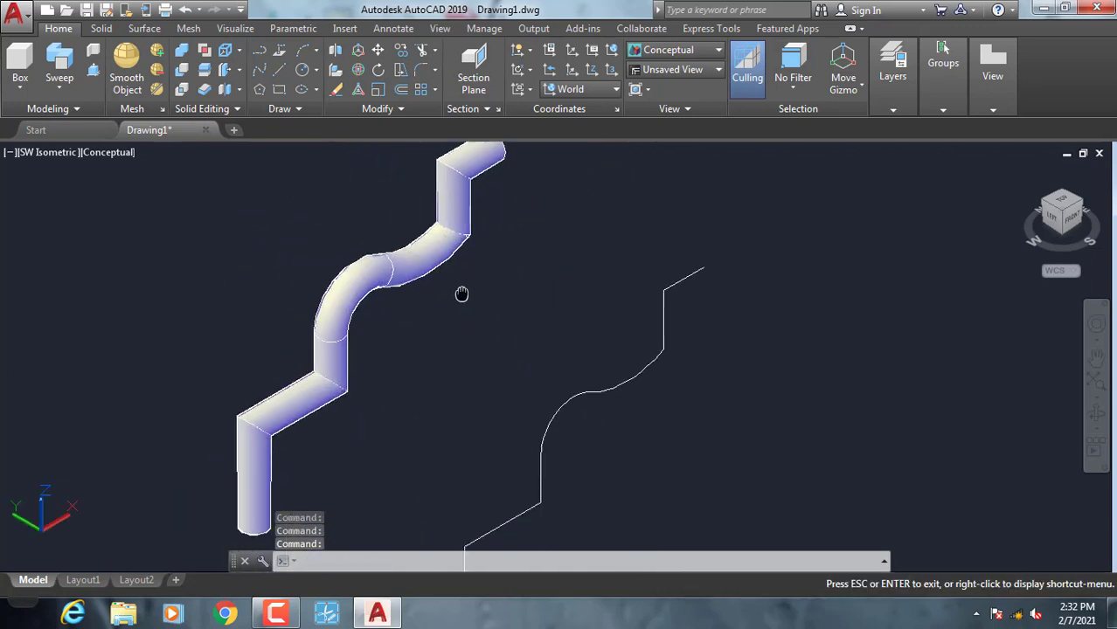
middle_click_drag(430, 407, 366, 407)
middle_click_drag(236, 421, 213, 466)
scroll(242, 362, "down", 2)
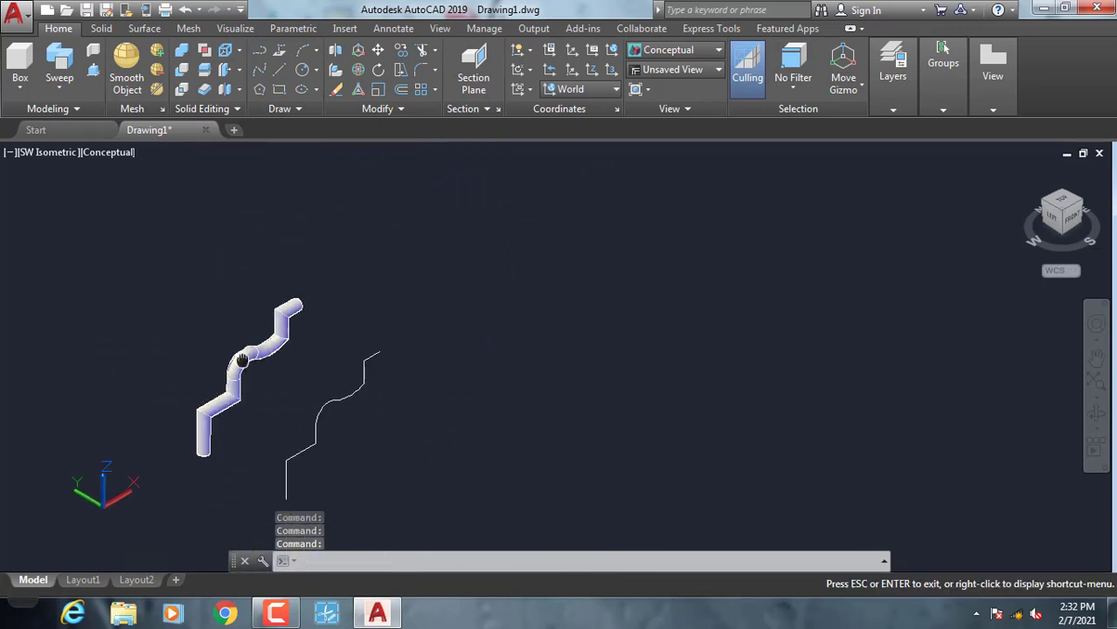
scroll(277, 354, "up", 2)
scroll(277, 350, "up", 1)
middle_click_drag(277, 349, 295, 266)
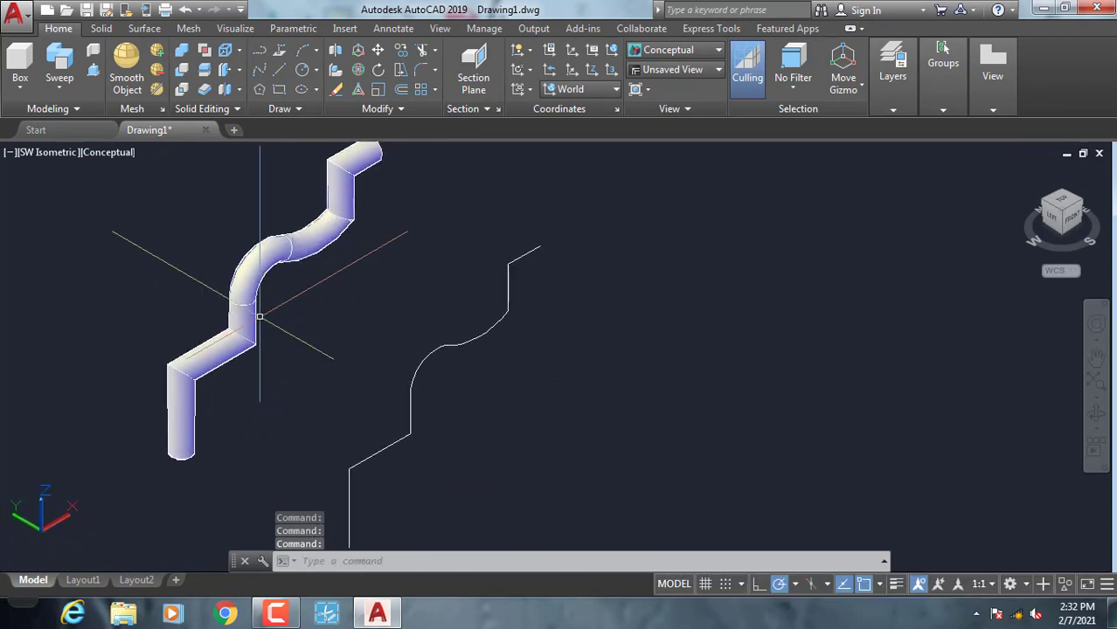
middle_click_drag(257, 312, 316, 260)
mouse_move(323, 377)
middle_mouse_down()
mouse_move(305, 347)
mouse_move(217, 407)
mouse_move(249, 374)
middle_mouse_up()
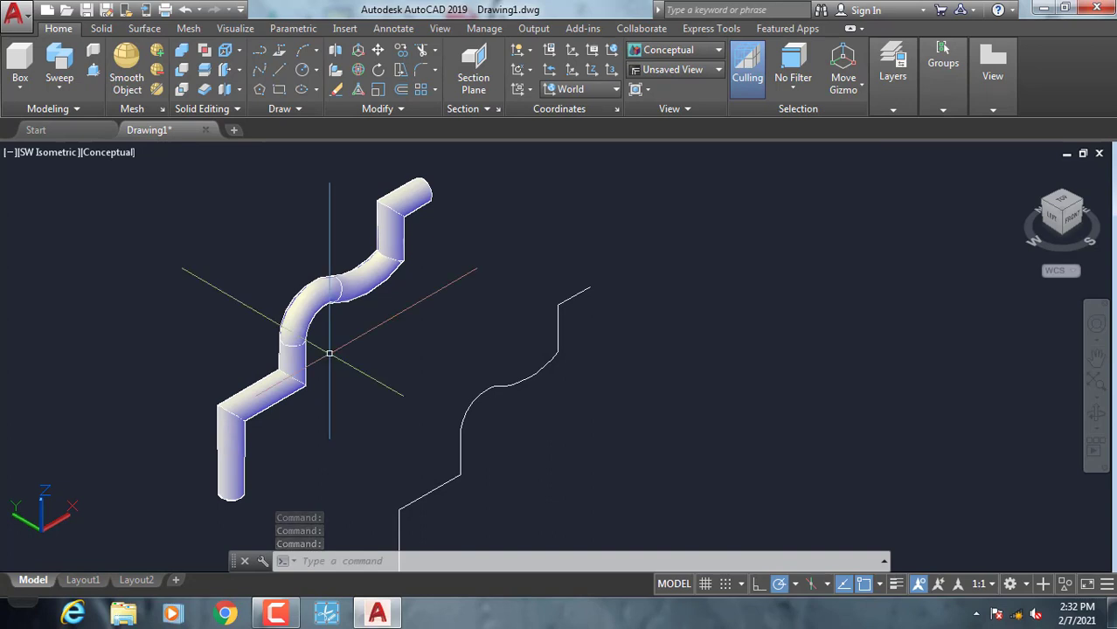
middle_click_drag(354, 282, 374, 259)
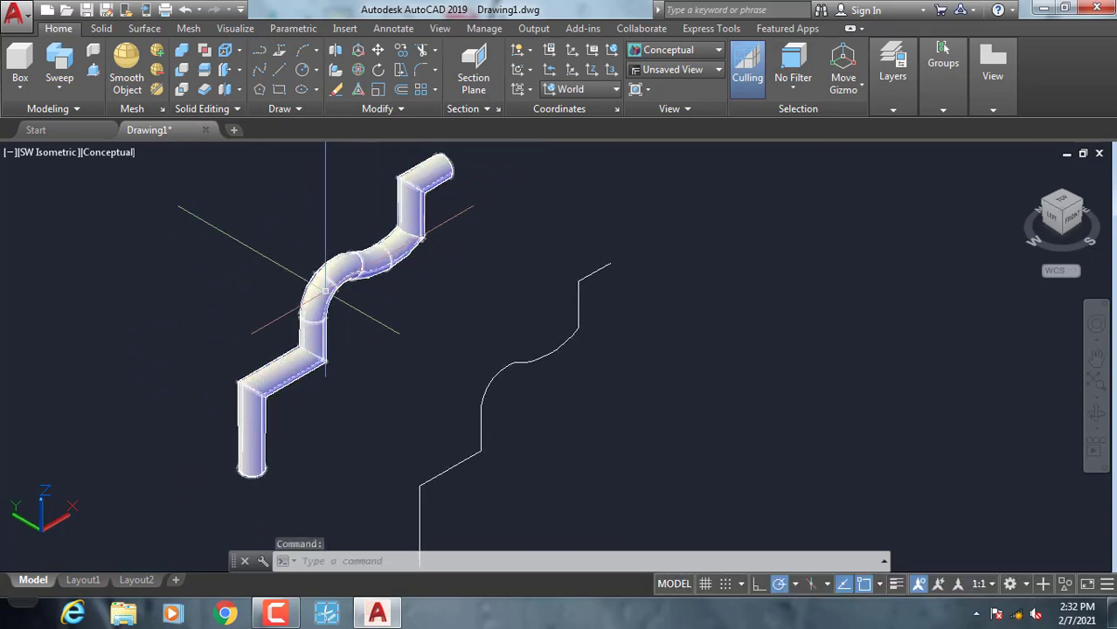
scroll(324, 317, "up", 2)
scroll(384, 463, "up", 2)
middle_click_drag(384, 463, 451, 471)
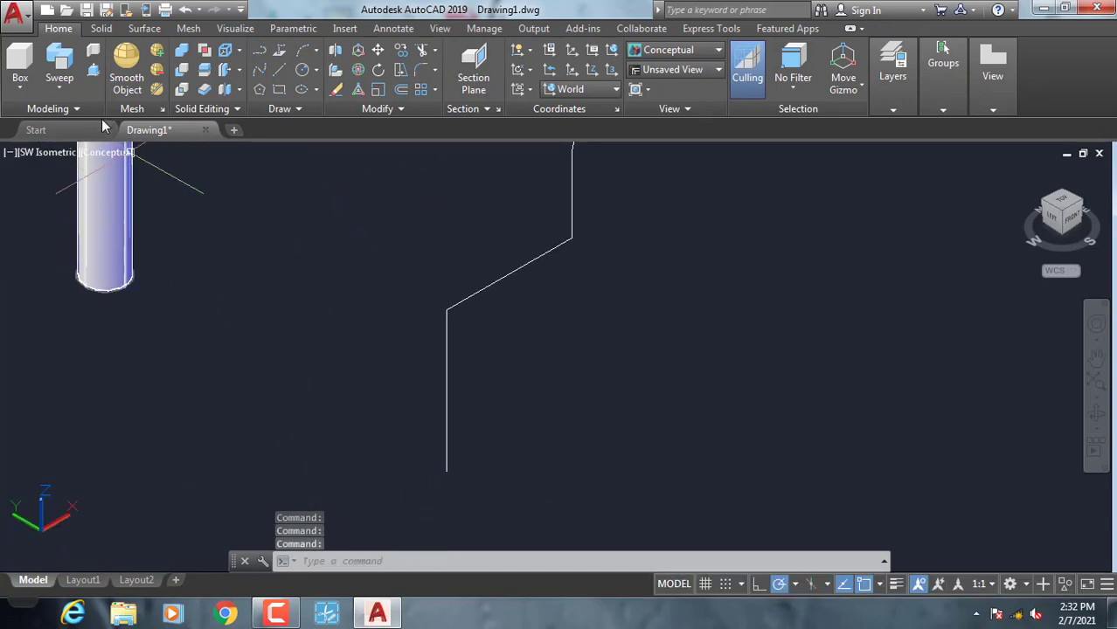
Start a new profile polyline at the line's bottom end with several zigzag vertices.
left_click(260, 51)
scroll(448, 472, "up", 1)
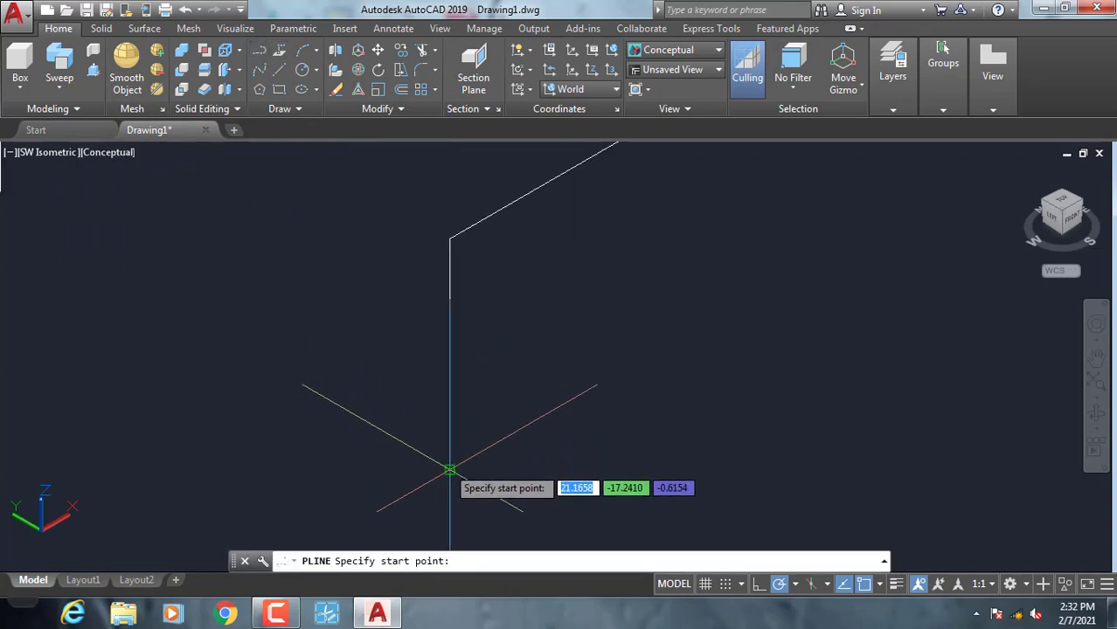
left_click(448, 471)
scroll(411, 441, "up", 1)
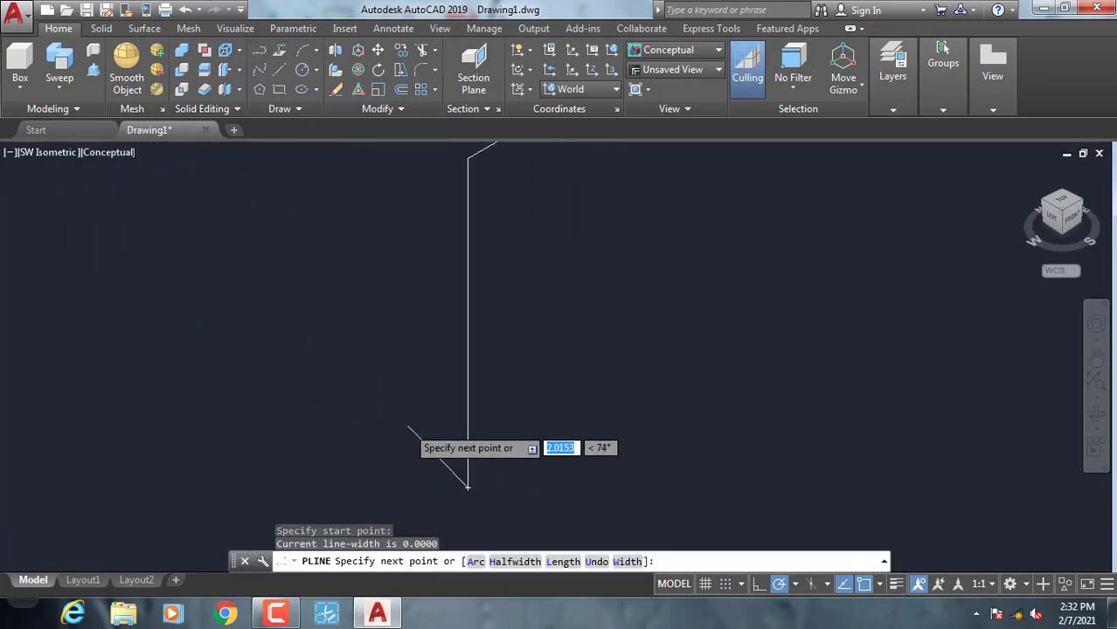
left_click(428, 466)
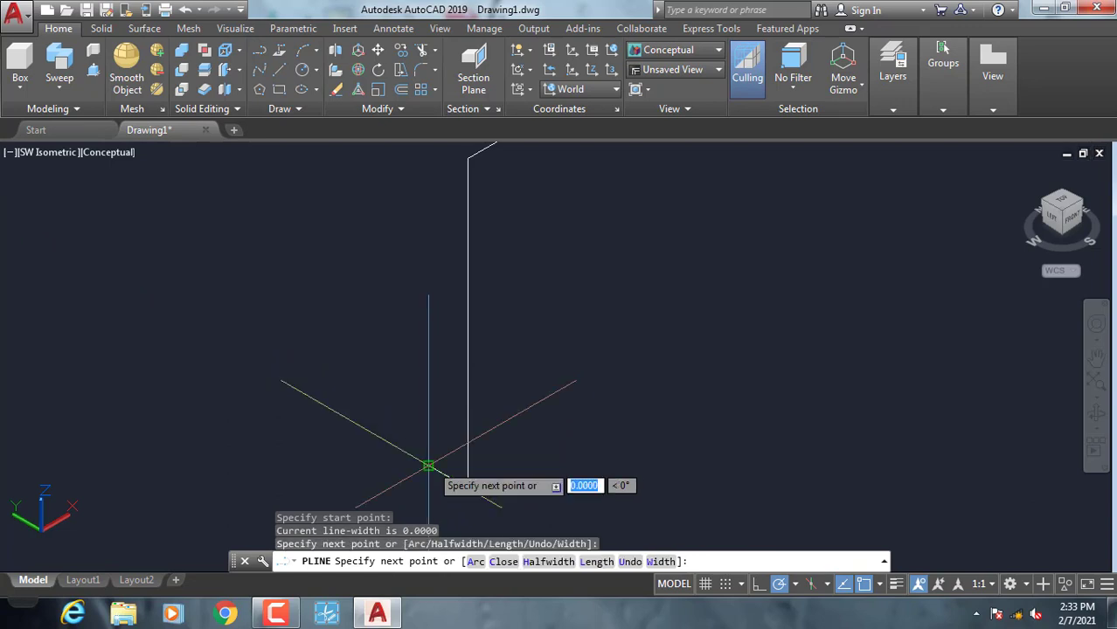
left_click(401, 475)
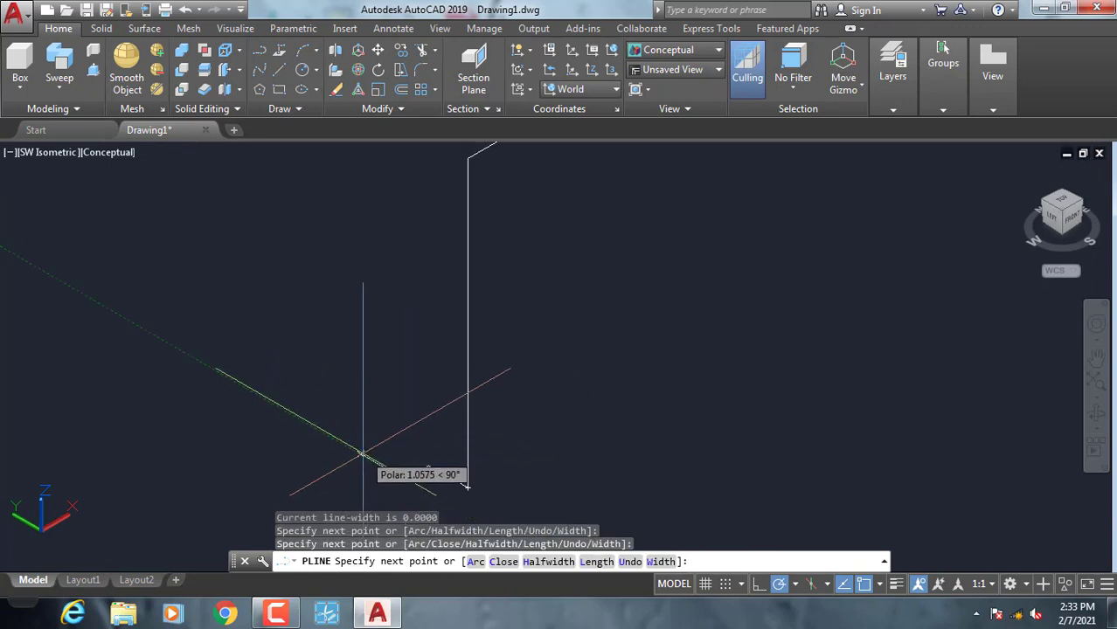
middle_click_drag(367, 472, 366, 372)
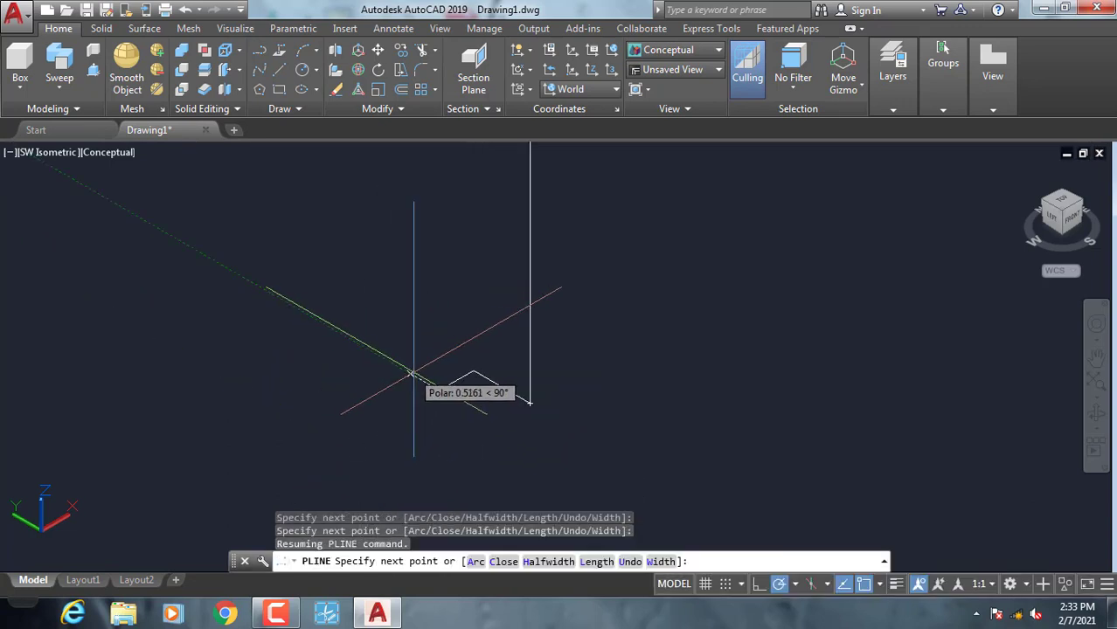
left_click(408, 375)
type("a")
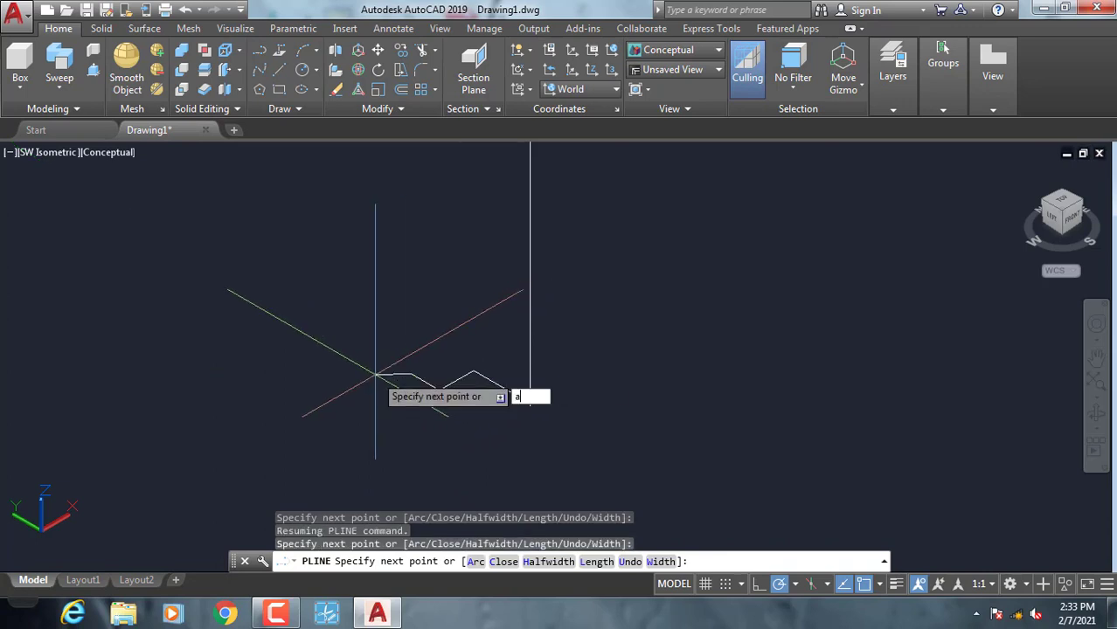
key("Return")
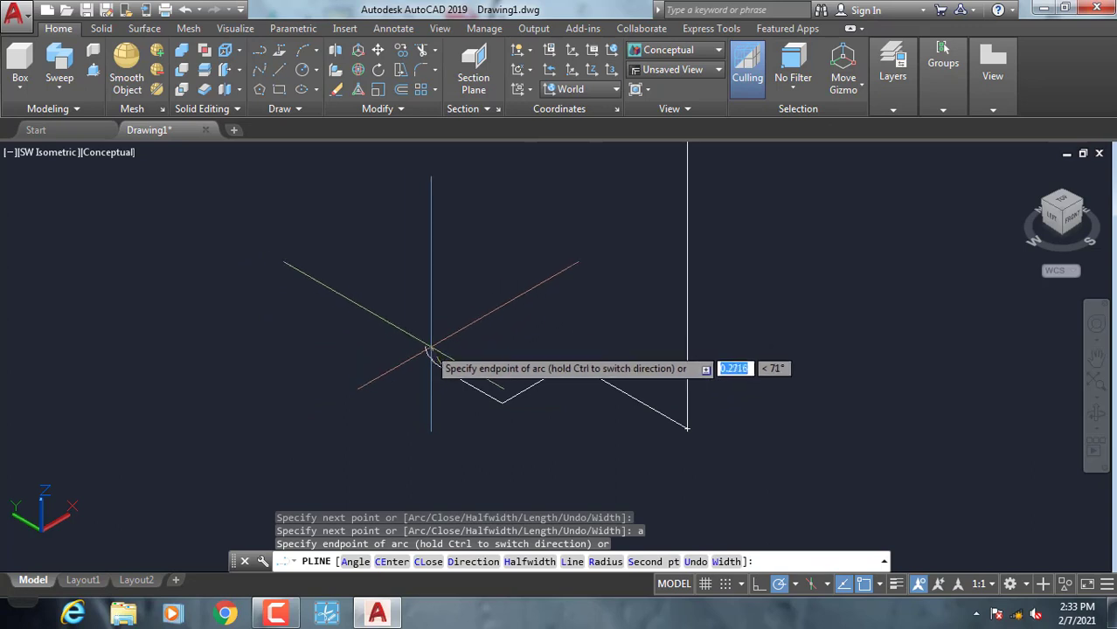
Finish the polyline with an arc, a short line, the left corner edge and long lower edge.
scroll(489, 367, "up", 2)
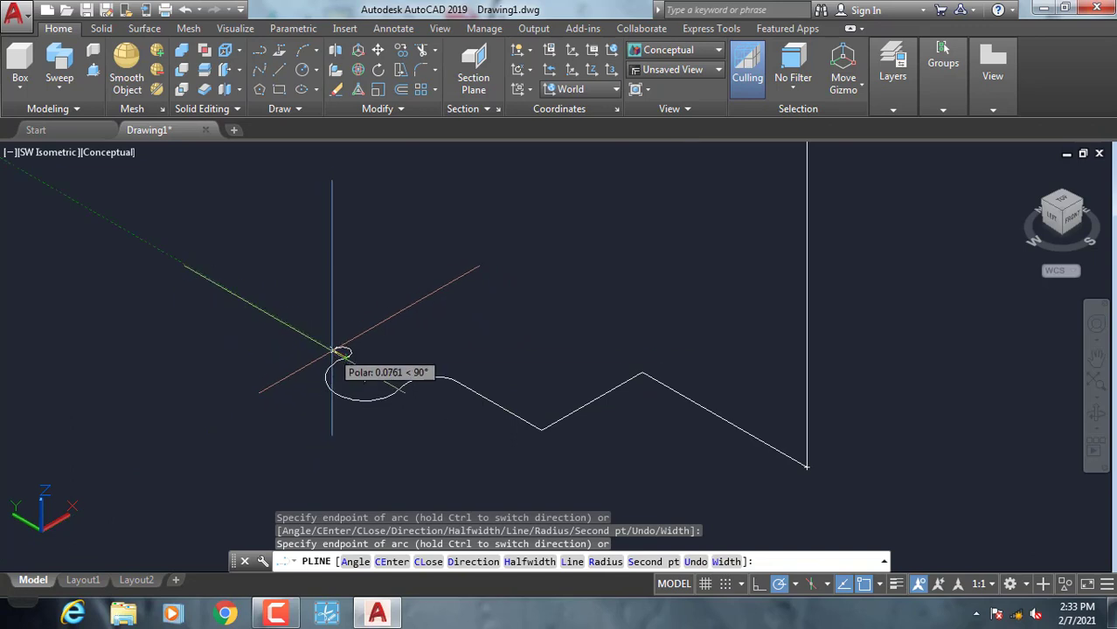
left_click(333, 350)
type("l")
key("Return")
scroll(306, 326, "up", 3)
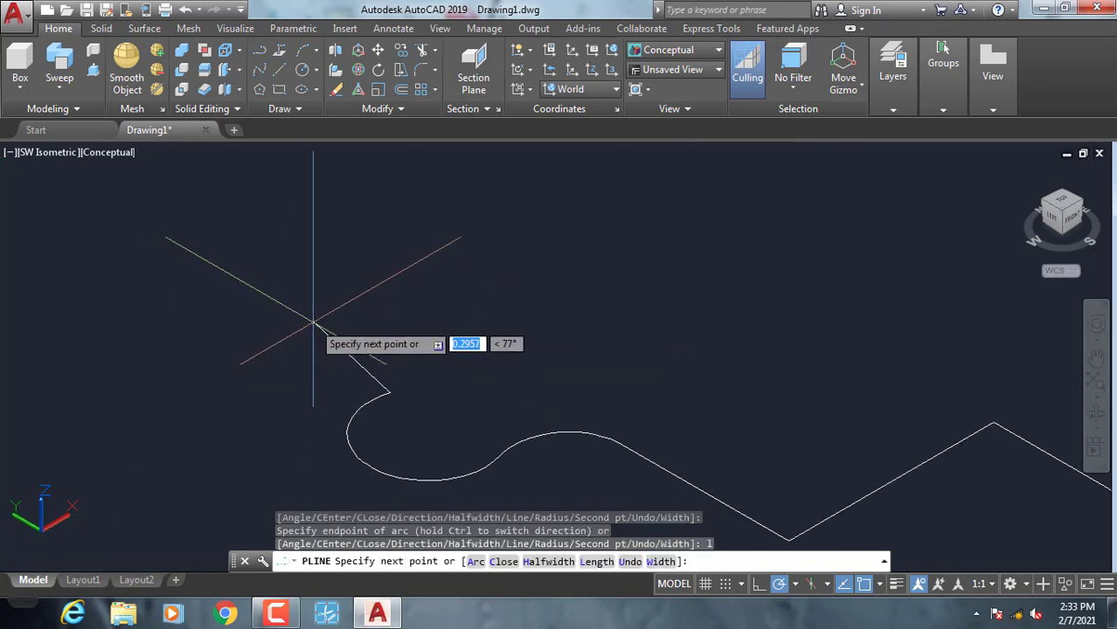
left_click(348, 364)
scroll(262, 341, "down", 3)
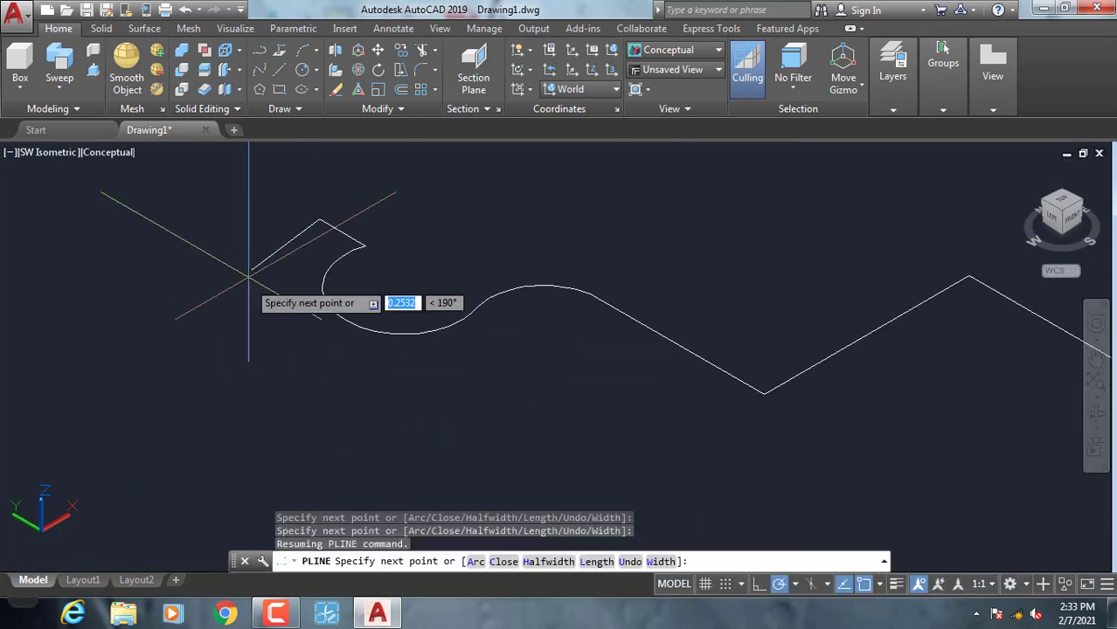
left_click(207, 293)
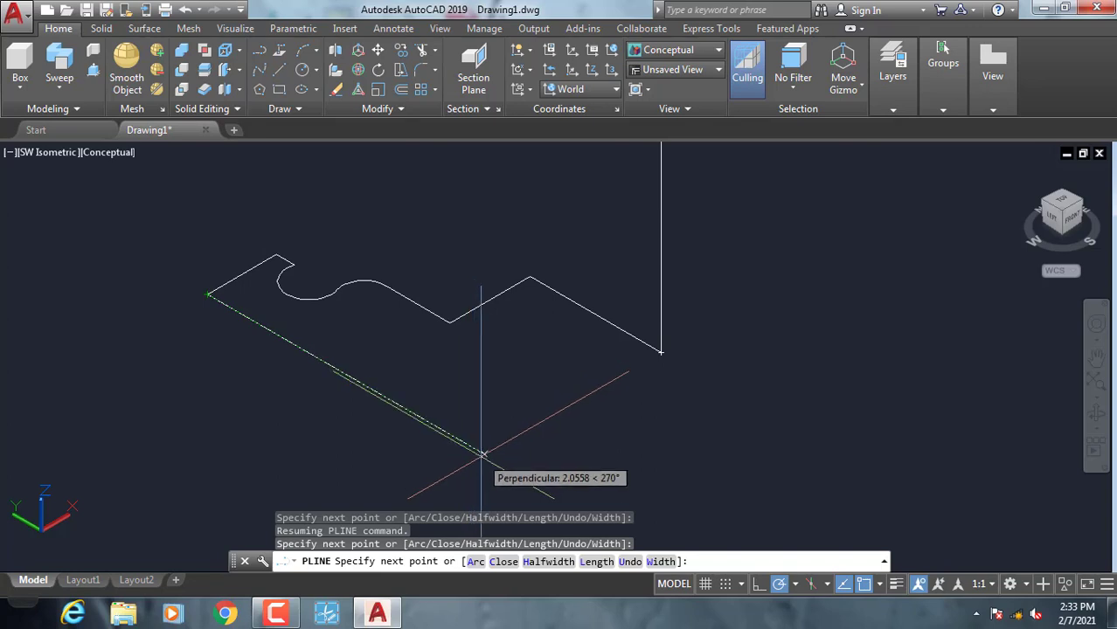
left_click(515, 472)
key("Return")
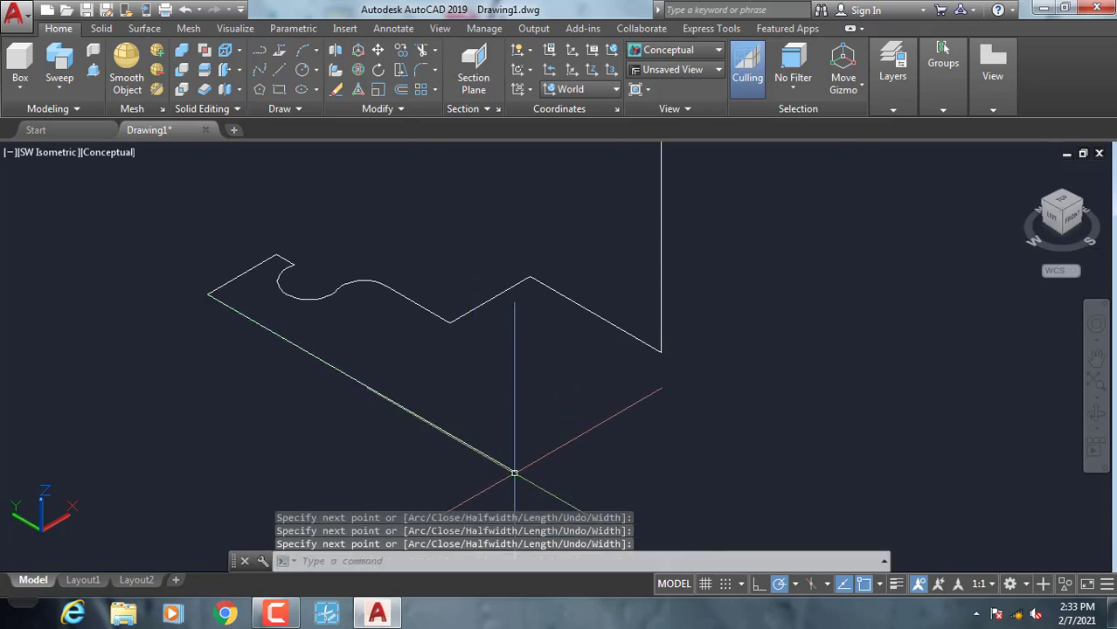
Draw a closing line from the right corner to the lower edge, then erase it as misdrawn.
type("l")
key("Return")
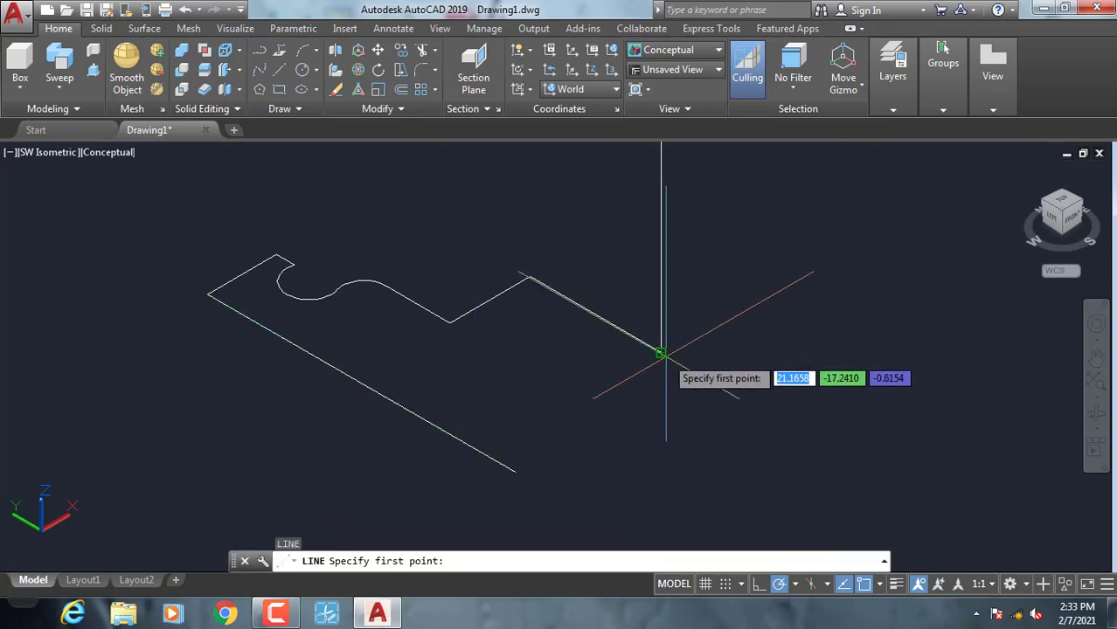
left_click(663, 353)
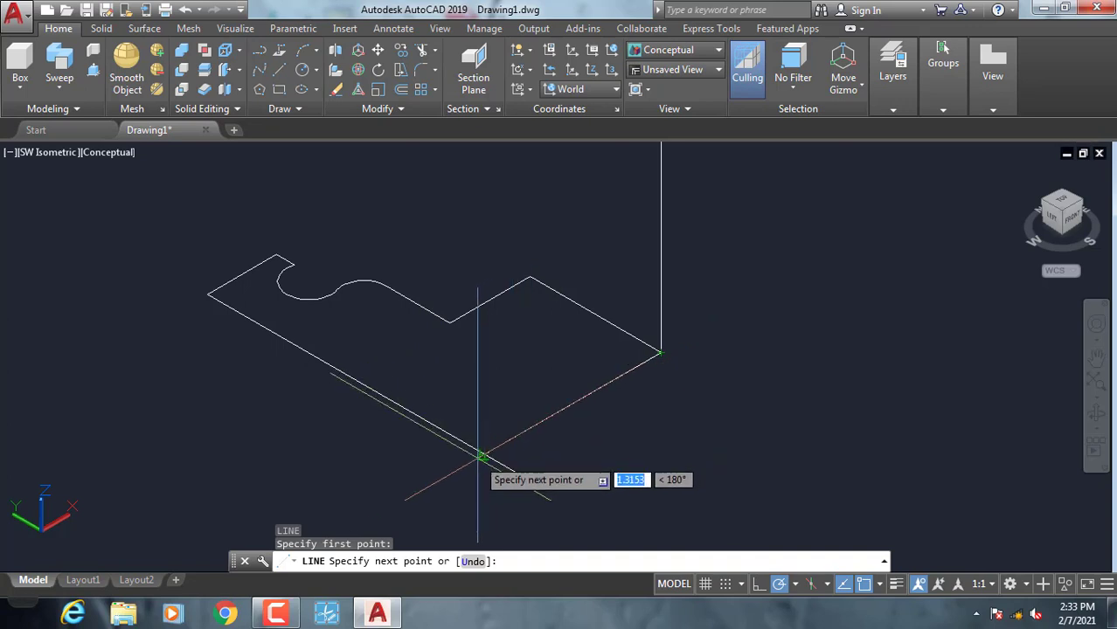
left_click(486, 455)
key("Return")
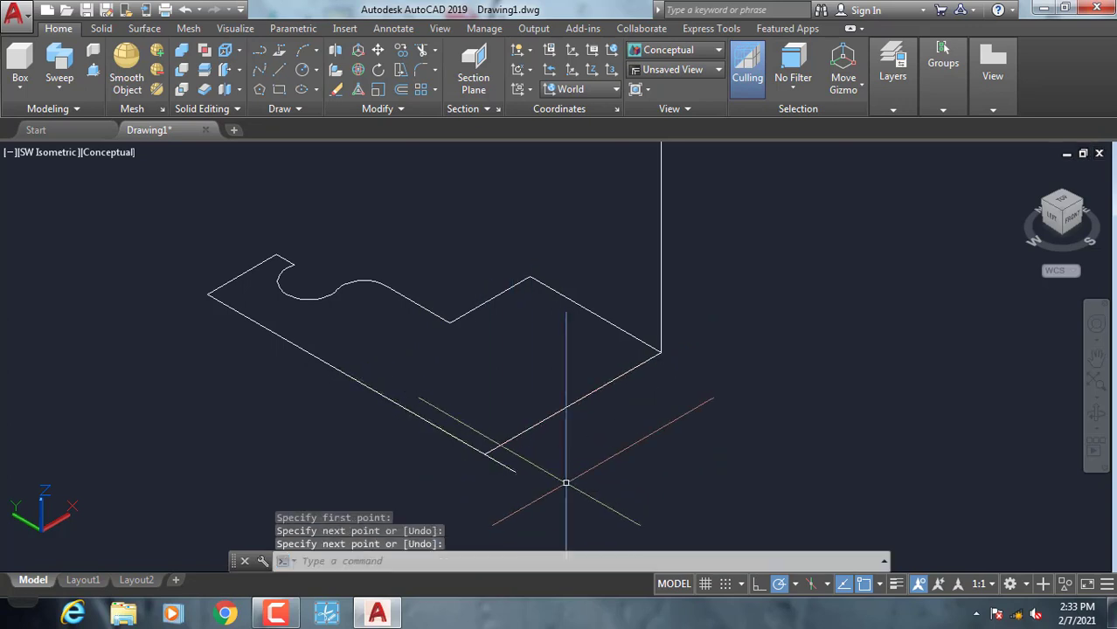
type("tr")
key("Return")
key("Return")
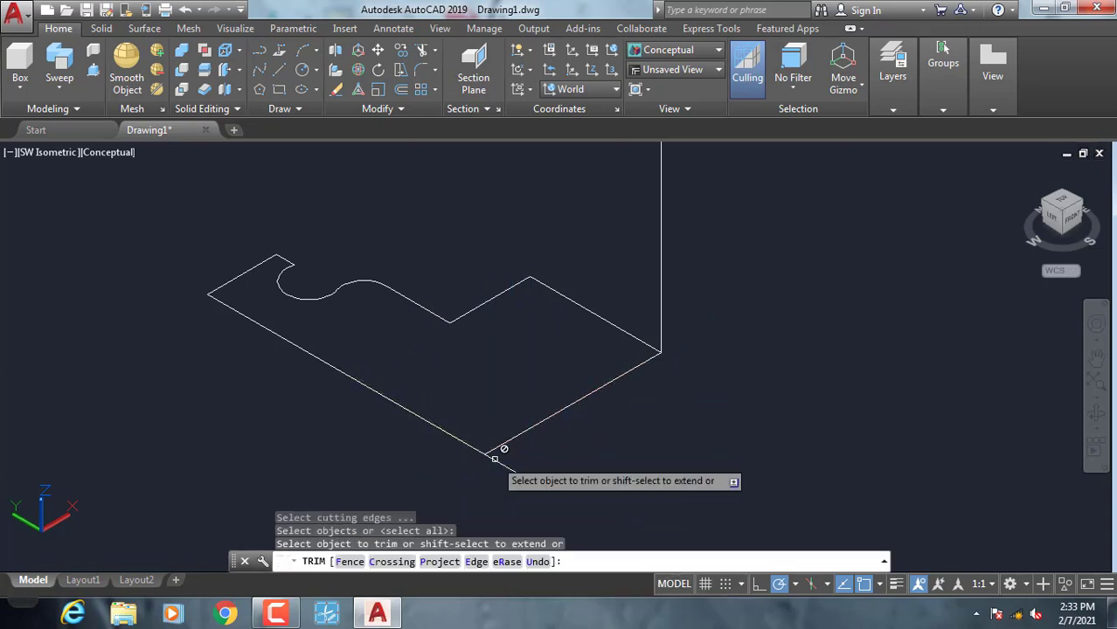
left_click(516, 458)
key("Escape")
scroll(523, 453, "up", 2)
left_click(497, 418)
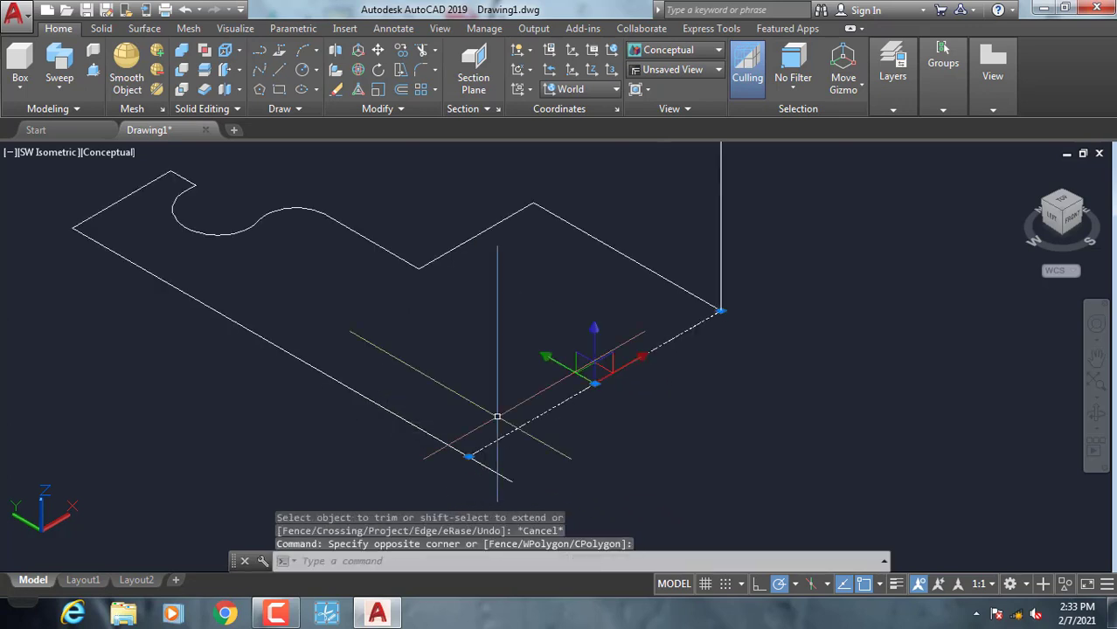
type("e")
key("Return")
Redraw the closing line past the lower edge and trim both overhanging tails.
type("l")
key("Return")
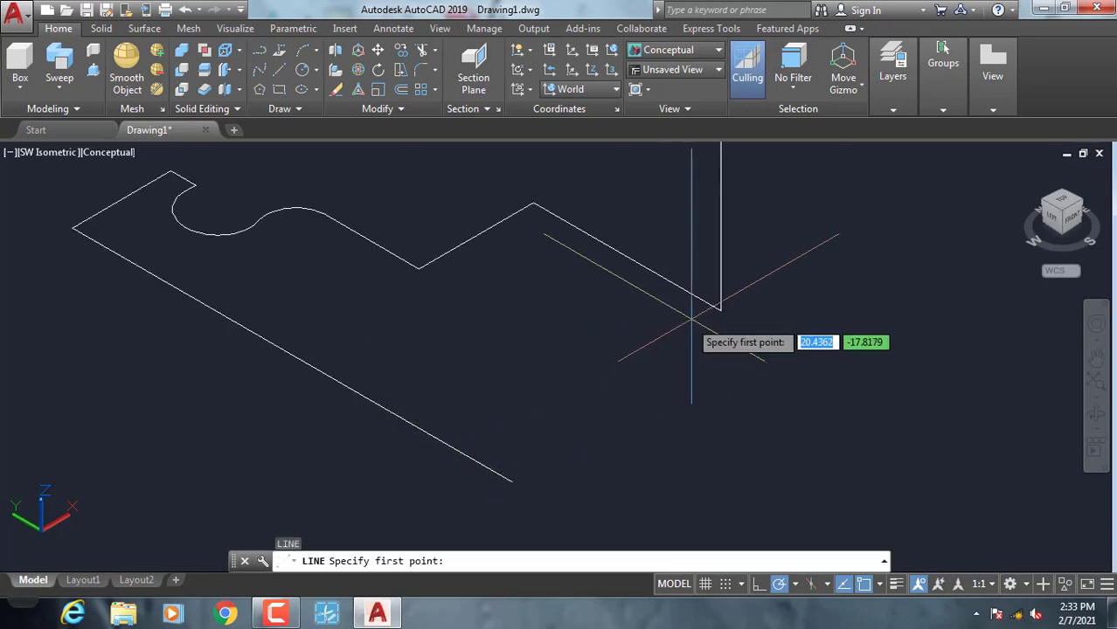
left_click(720, 311)
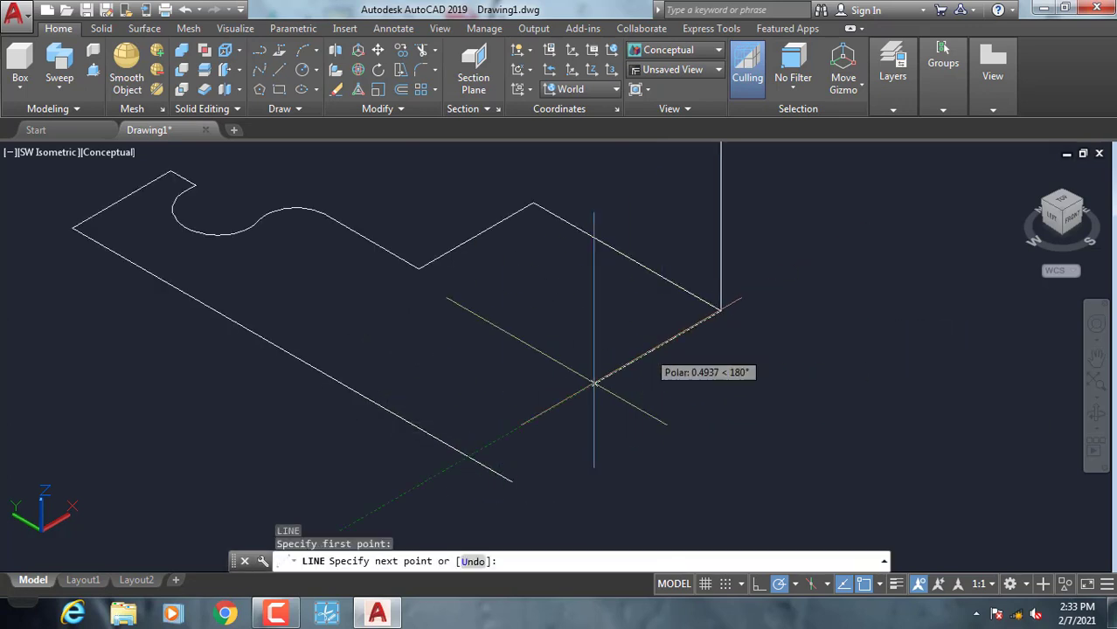
left_click(437, 477)
key("Return")
type("tr")
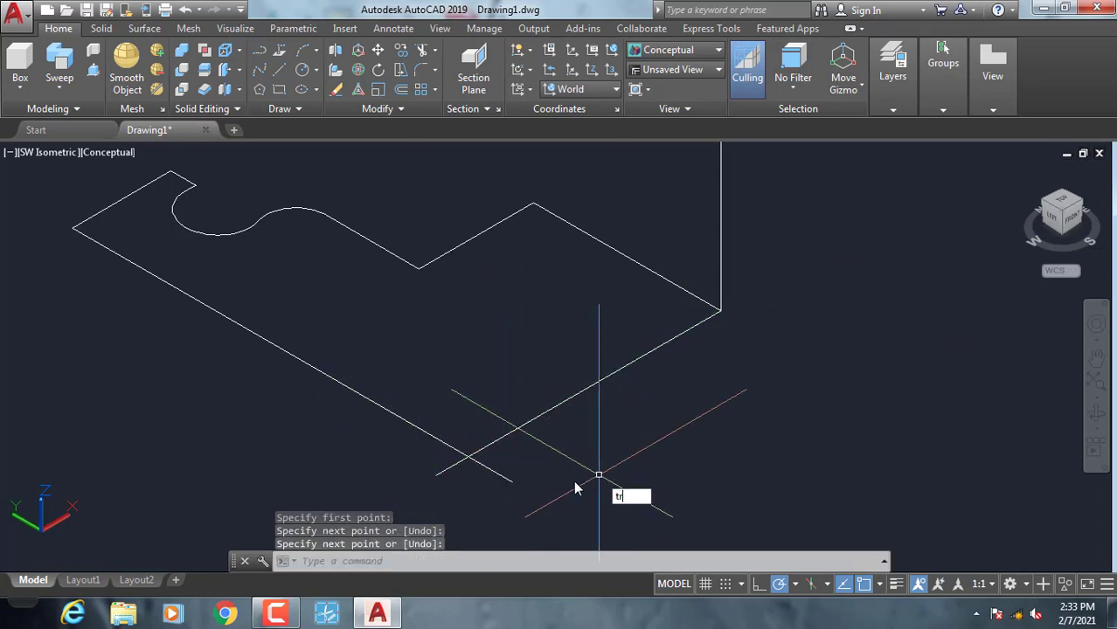
key("Return")
key("Return")
left_click(506, 478)
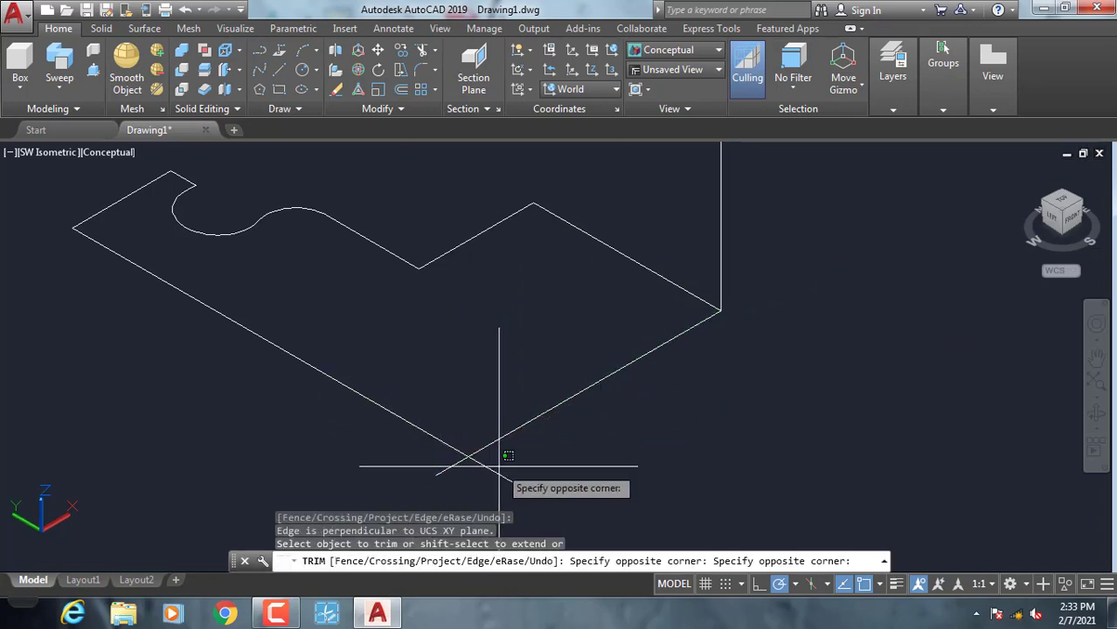
left_click(474, 450)
left_click(429, 472)
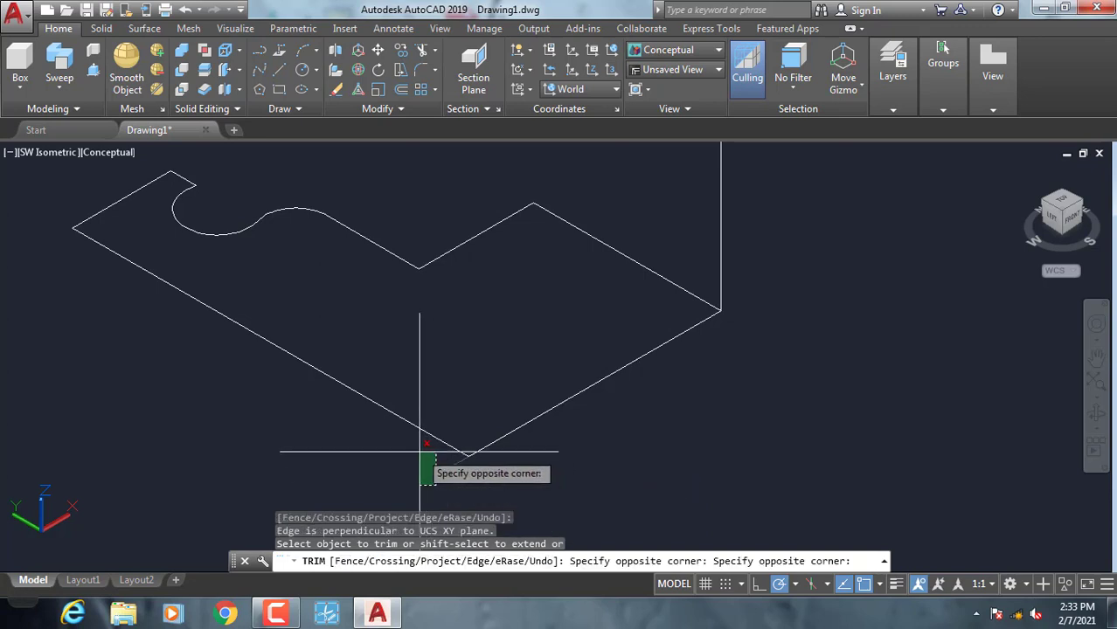
left_click(407, 450)
scroll(467, 456, "down", 2)
scroll(486, 453, "down", 2)
key("Escape")
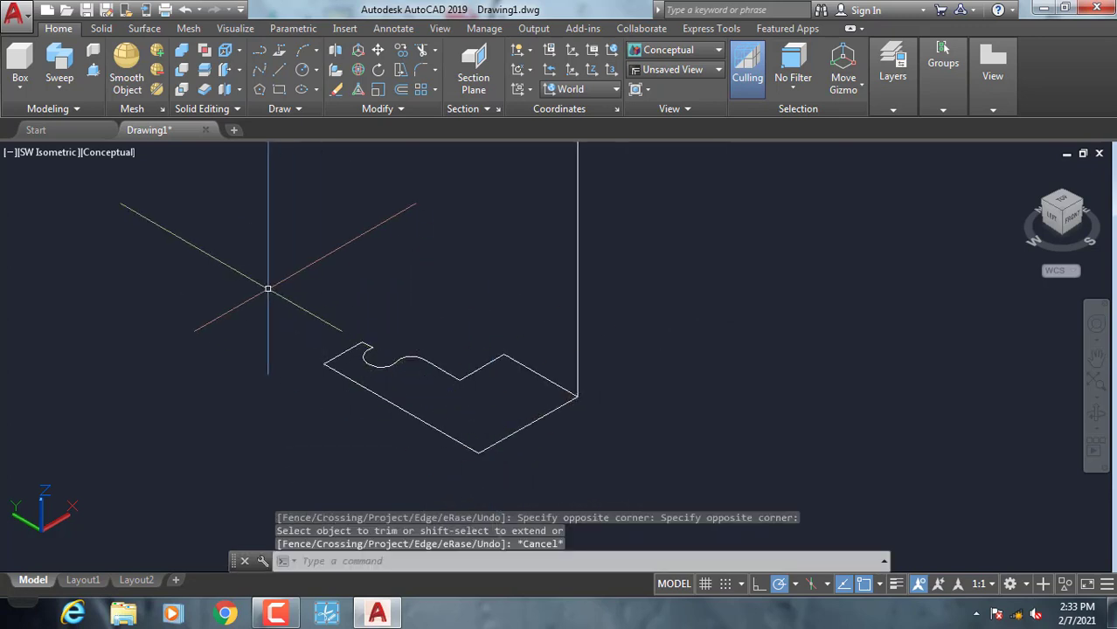
Join the whole notched outline into one polyline.
left_click(267, 288)
left_click(618, 469)
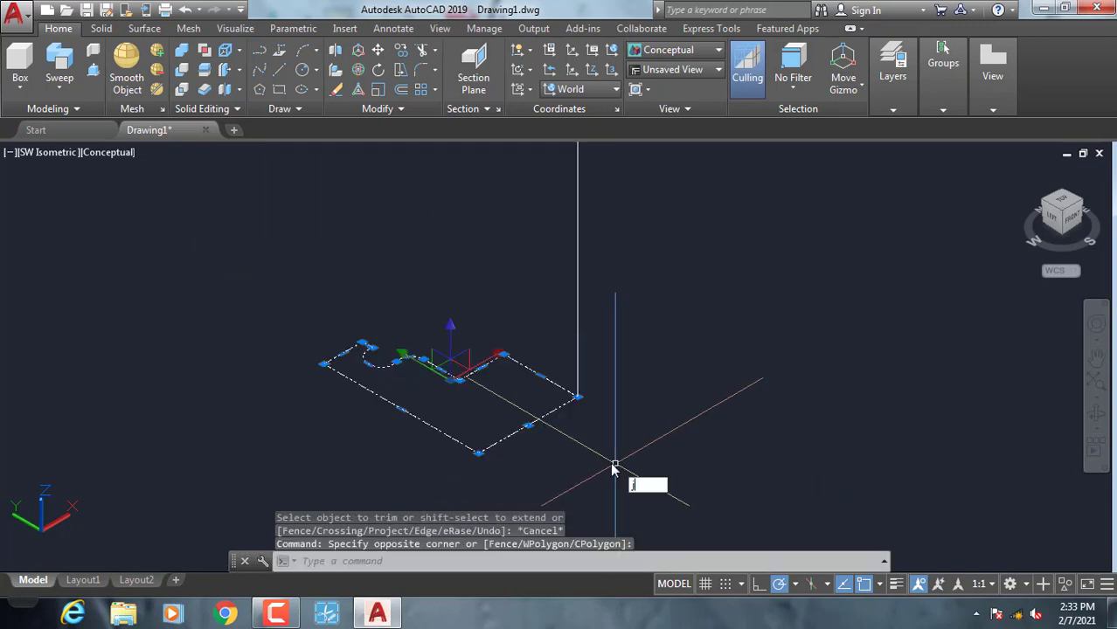
key("Return")
left_click(540, 417)
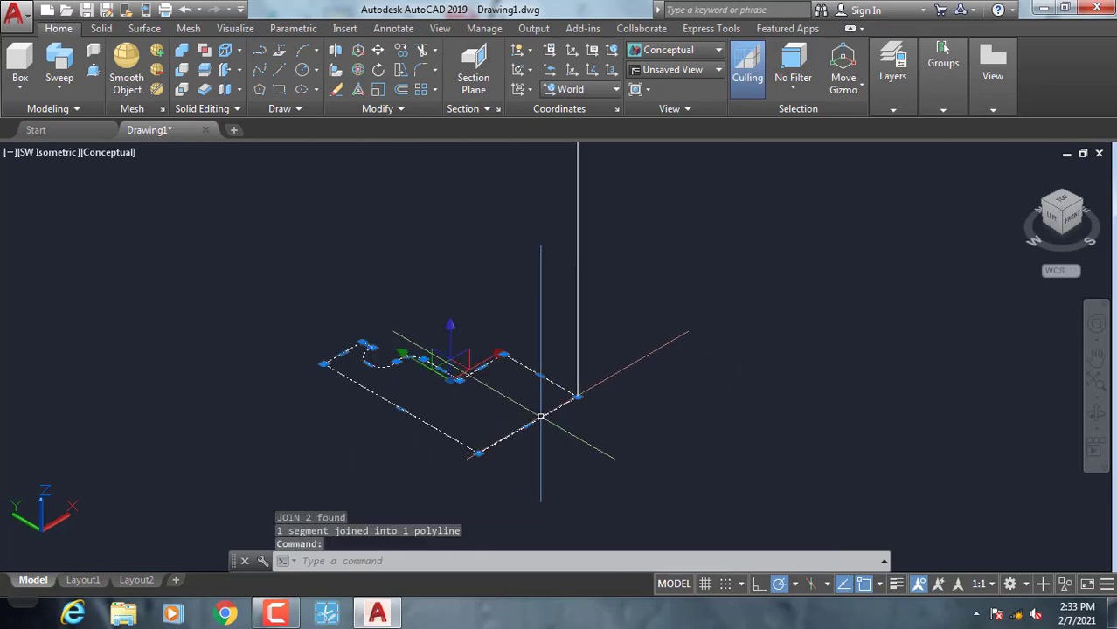
mouse_move(541, 417)
middle_mouse_down("shift")
mouse_move(506, 456)
mouse_move(420, 355)
middle_mouse_up("shift")
Sweep the notched profile along the copied stepped line to form a second solid.
key("Escape")
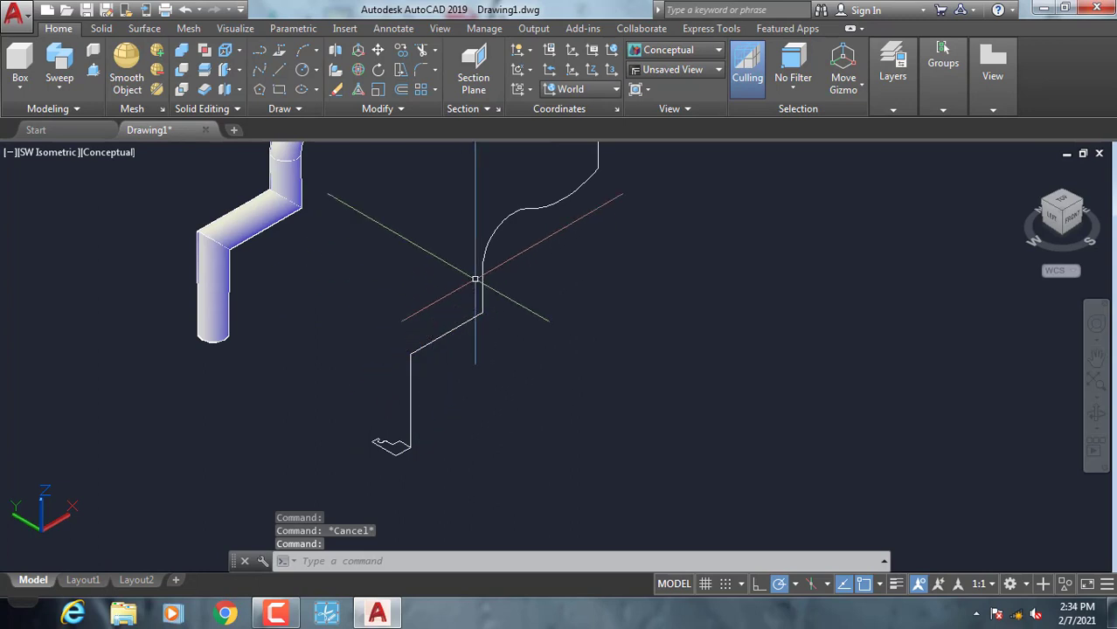
middle_click_drag(475, 280, 576, 239)
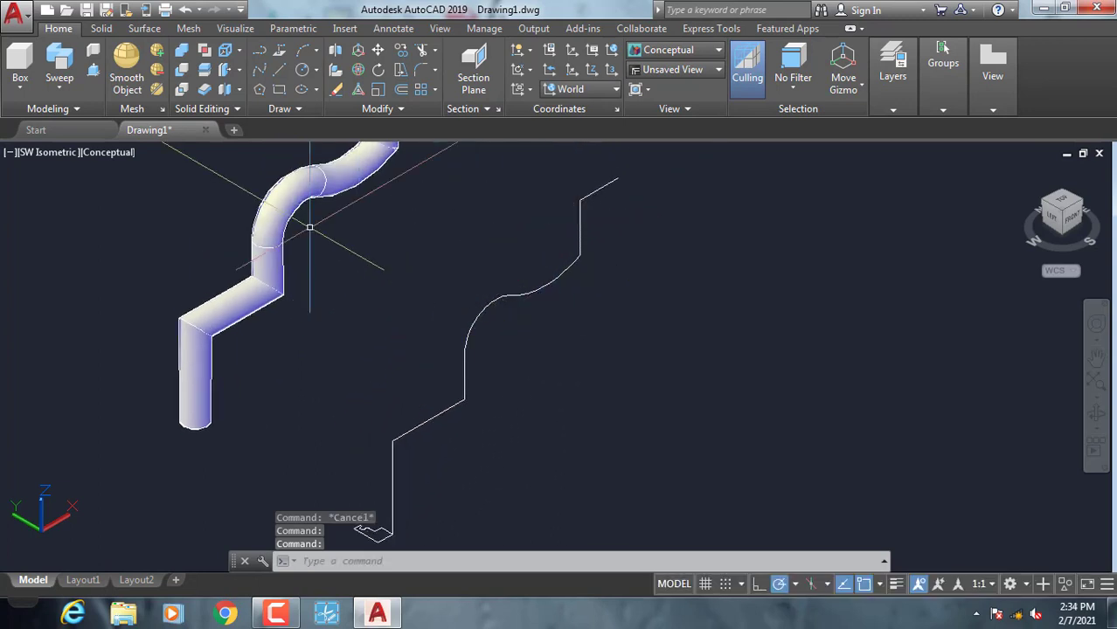
left_click(62, 90)
left_click(85, 222)
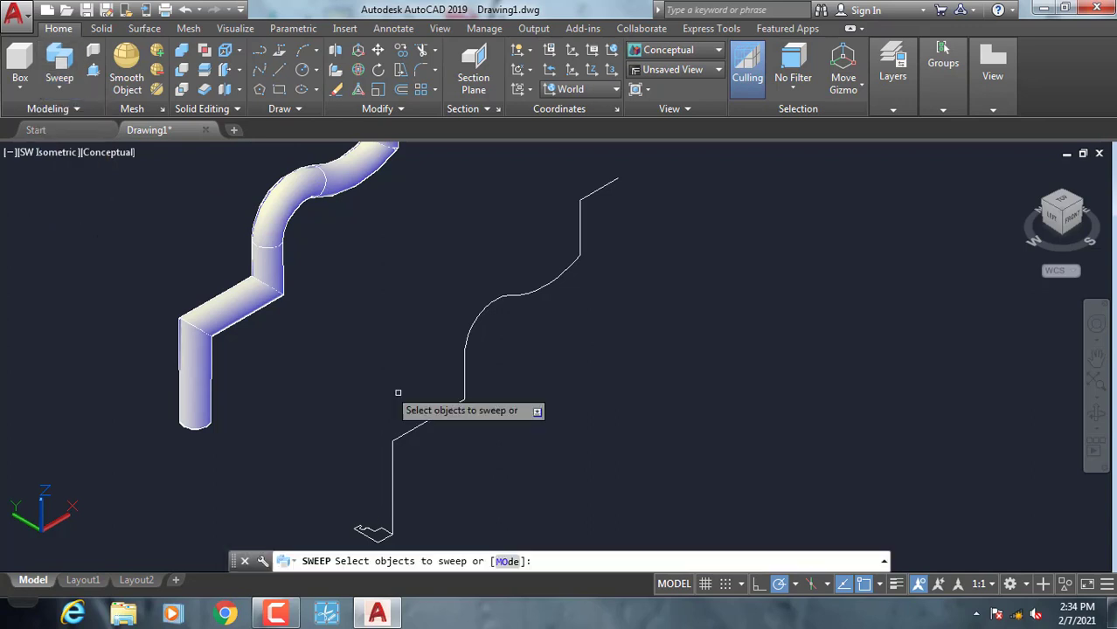
middle_click_drag(391, 390, 376, 304)
scroll(331, 466, "up", 2)
scroll(342, 454, "up", 2)
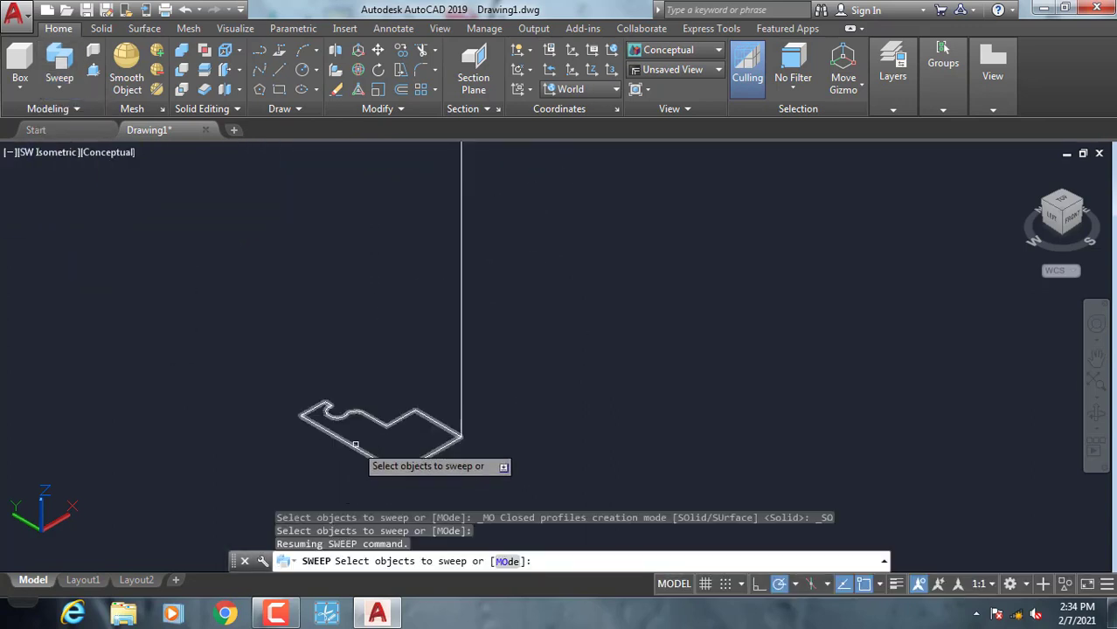
left_click(356, 445)
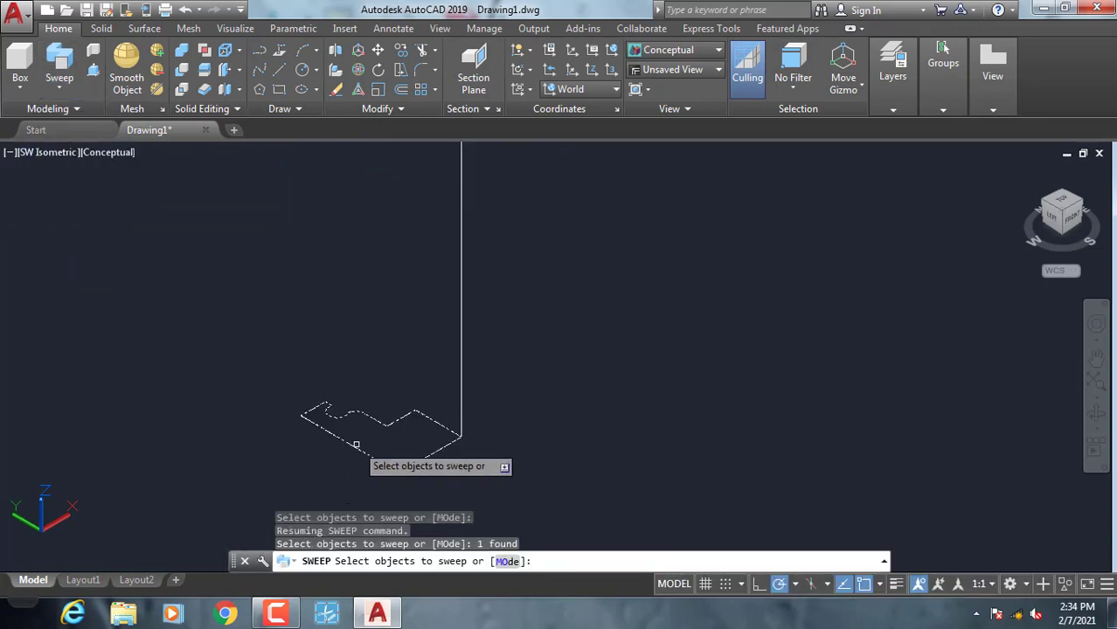
right_click(332, 314)
left_click(347, 325)
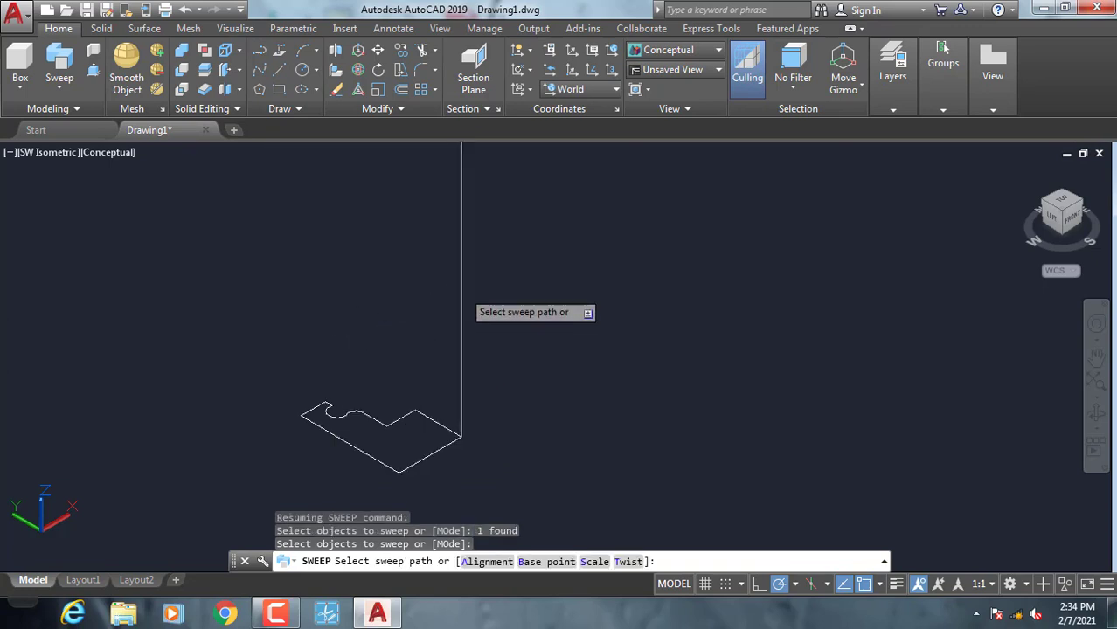
left_click(462, 297)
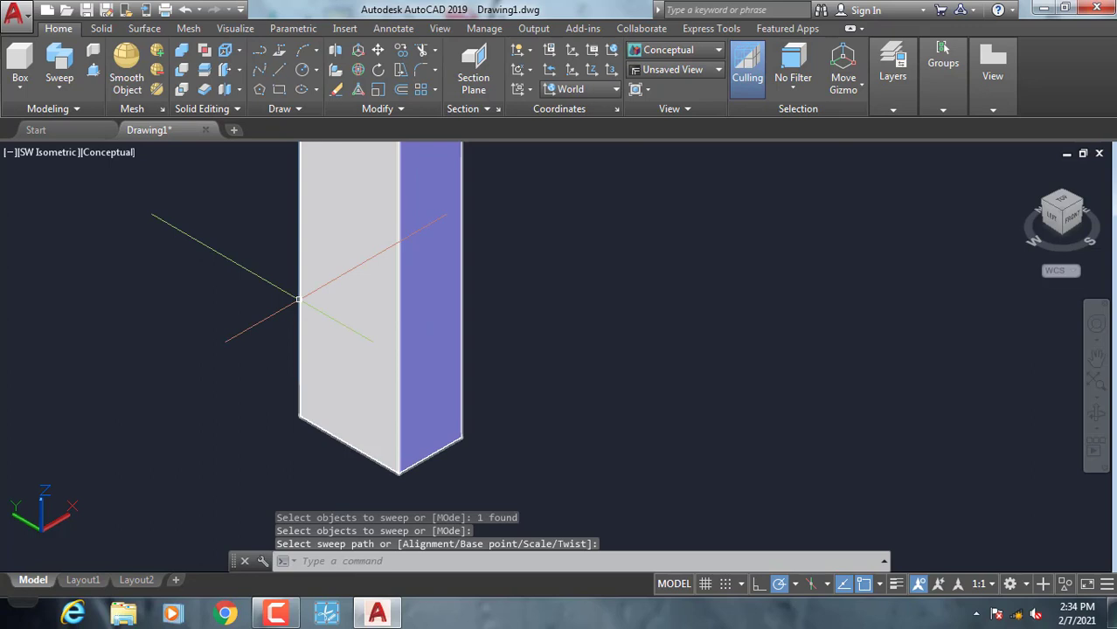
Pan, zoom and orbit to inspect both swept stepped solids.
scroll(367, 332, "down", 3)
middle_click_drag(424, 340, 487, 391)
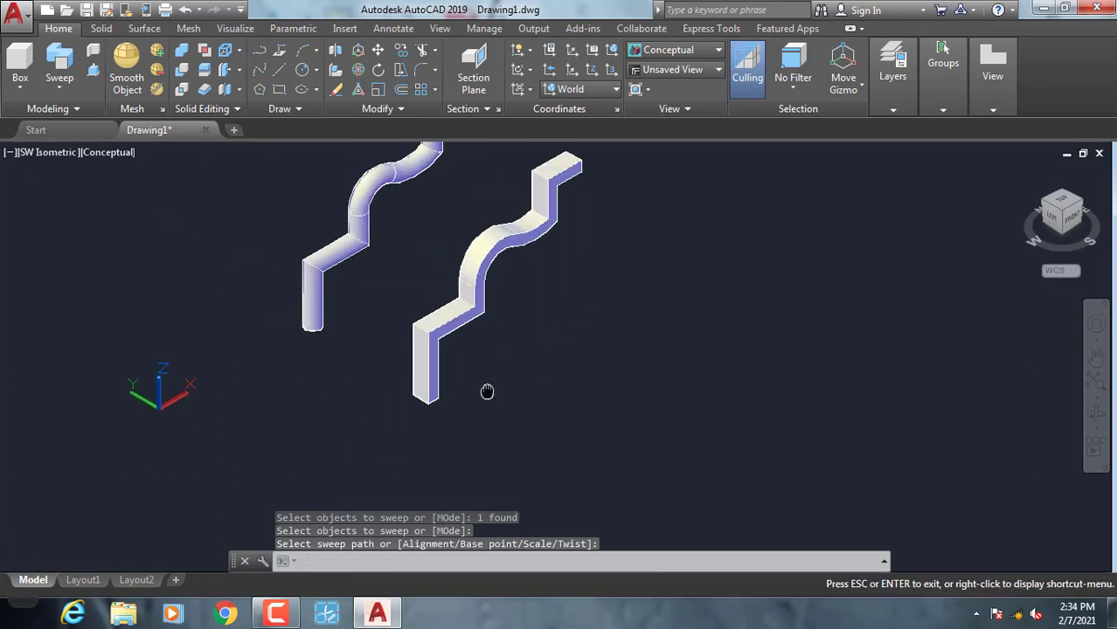
key("Escape")
scroll(374, 410, "up", 2)
scroll(473, 319, "up", 2)
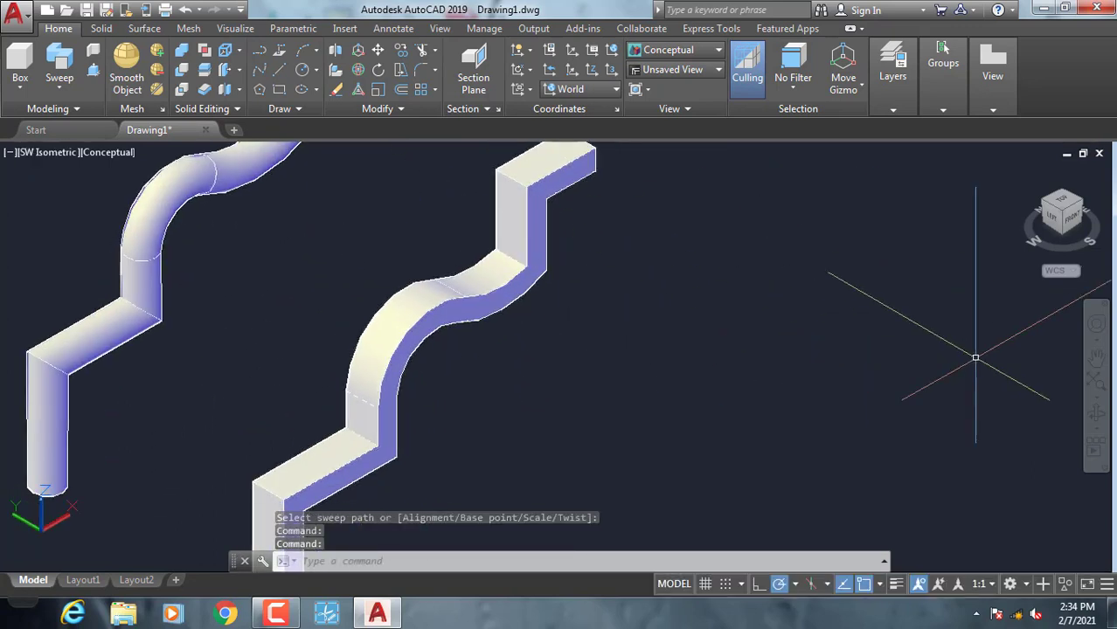
left_click(1099, 417)
left_click_drag(333, 369, 531, 333)
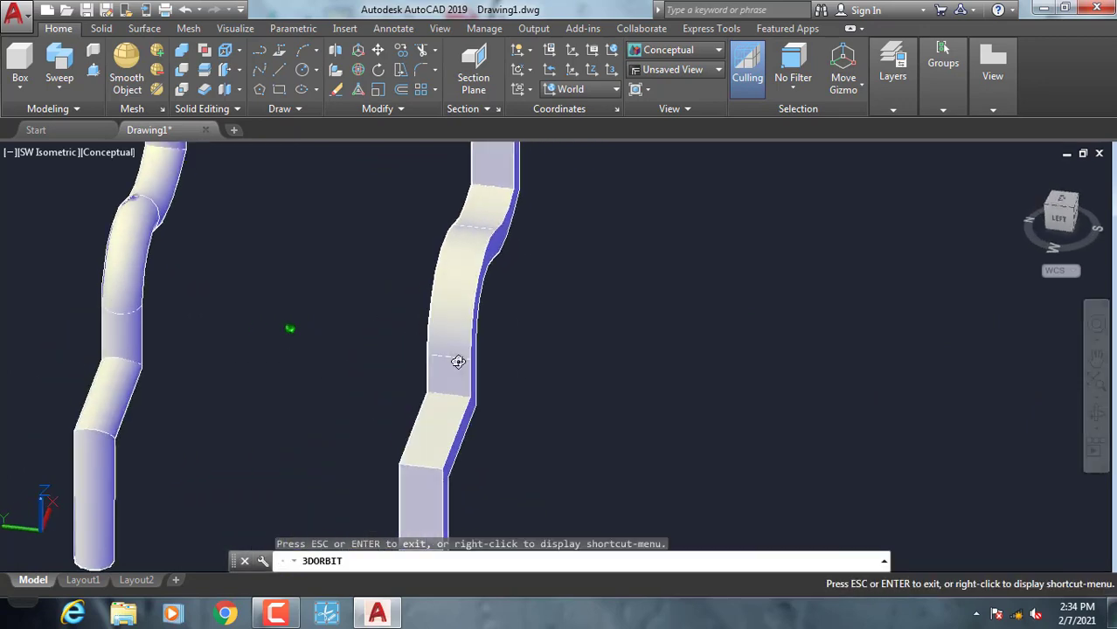
scroll(531, 332, "up", 2)
scroll(544, 380, "up", 2)
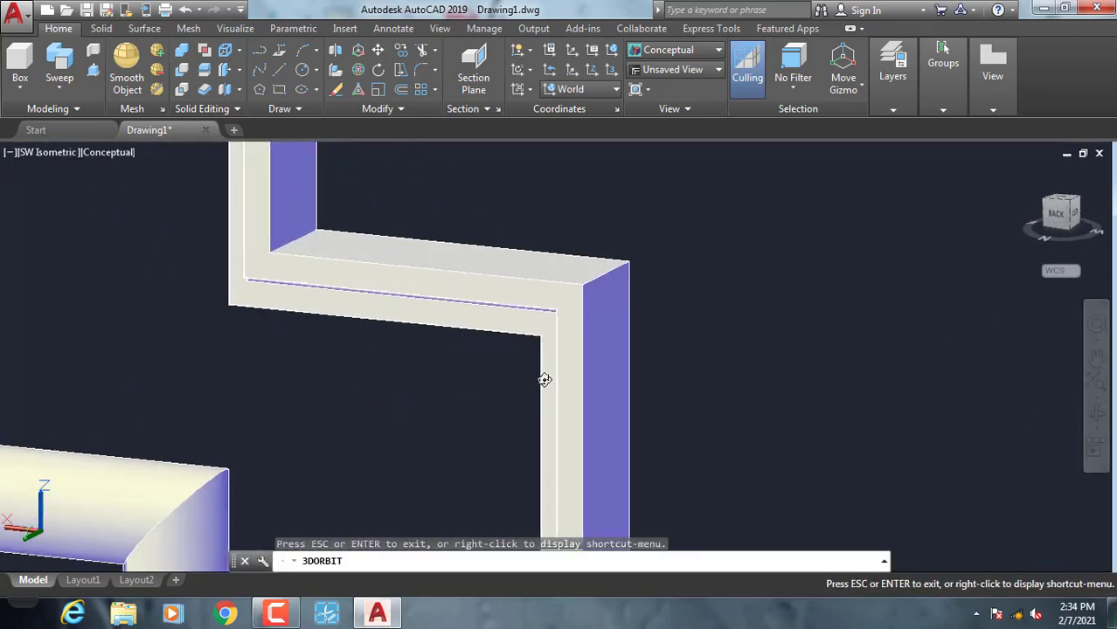
scroll(606, 367, "up", 2)
scroll(638, 374, "up", 2)
scroll(366, 370, "down", 1)
scroll(290, 379, "down", 2)
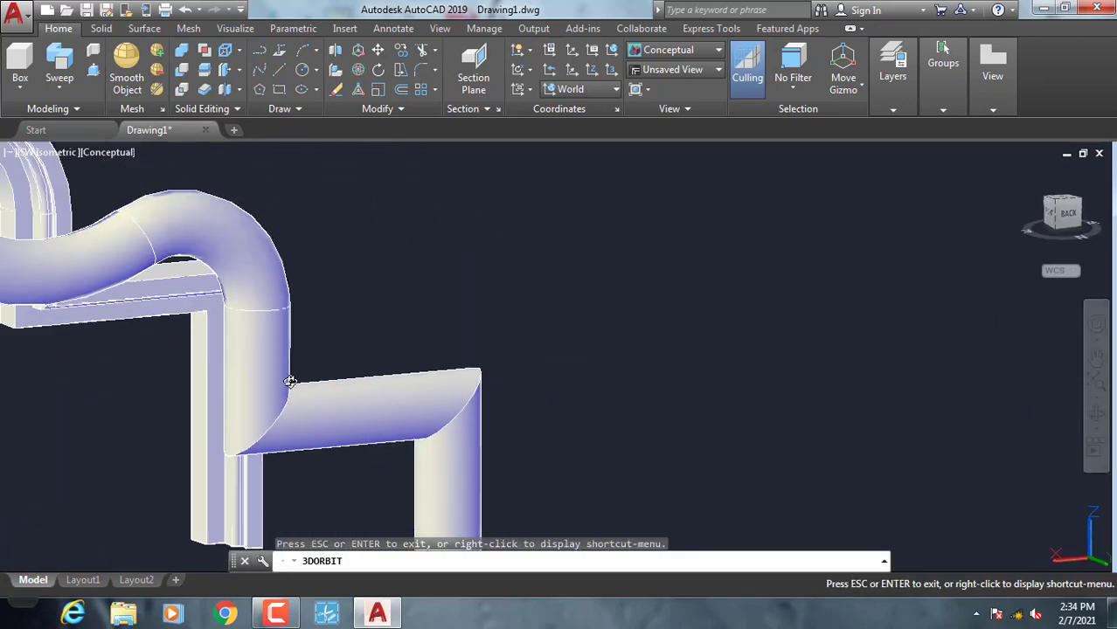
scroll(418, 341, "down", 2)
scroll(513, 361, "down", 2)
left_click_drag(513, 362, 574, 344)
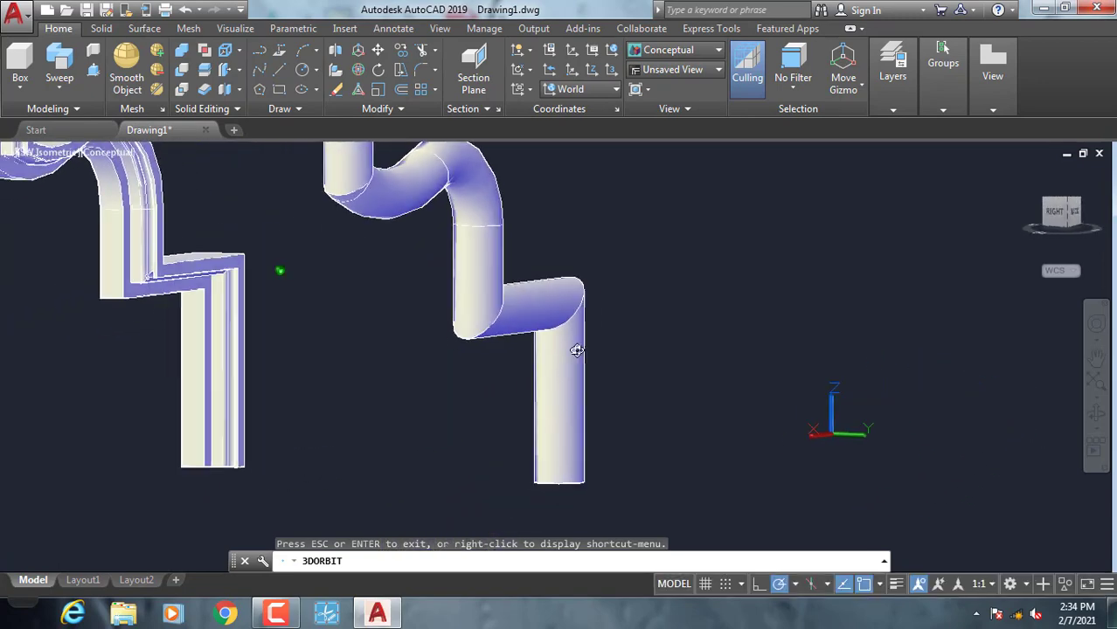
Re-centre both solids and orbit to a three-quarter view, then exit orbit.
key("Escape")
scroll(233, 477, "up", 3)
scroll(234, 477, "up", 2)
middle_click_drag(319, 441, 564, 472)
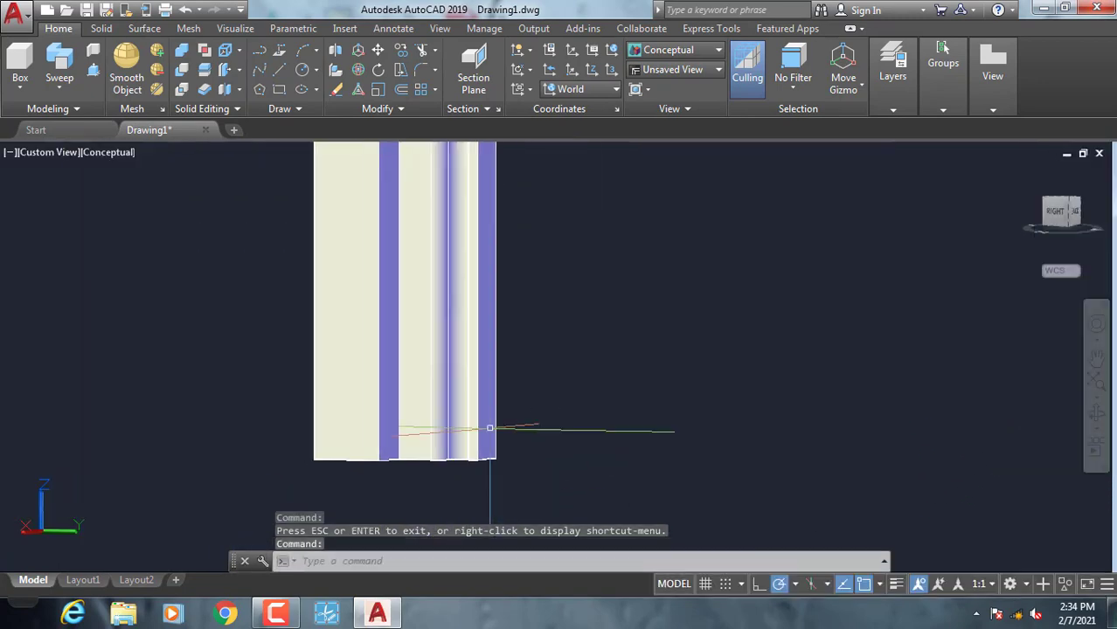
scroll(550, 411, "down", 2)
middle_click_drag(577, 421, 518, 464)
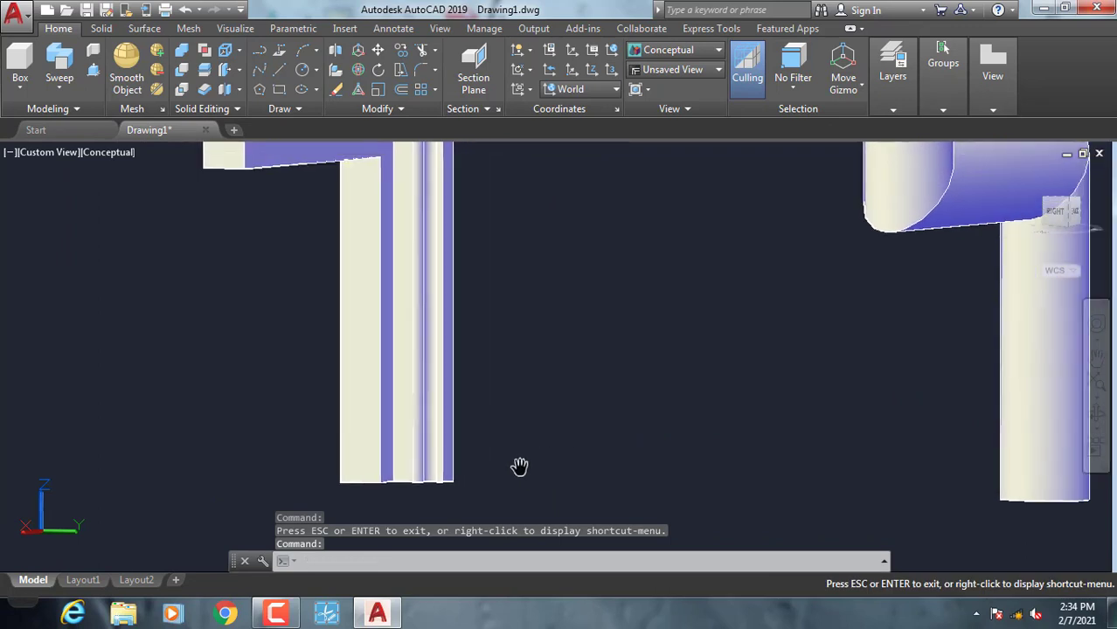
left_click(1096, 414)
mouse_move(499, 393)
left_mouse_down()
mouse_move(467, 402)
mouse_move(527, 369)
mouse_move(566, 375)
mouse_move(603, 399)
mouse_move(676, 405)
mouse_move(662, 427)
mouse_move(643, 386)
mouse_move(638, 327)
mouse_move(584, 476)
mouse_move(531, 352)
mouse_move(585, 348)
mouse_move(564, 322)
mouse_move(582, 308)
mouse_move(579, 339)
mouse_move(564, 339)
mouse_move(688, 369)
mouse_move(511, 391)
mouse_move(424, 419)
mouse_move(235, 422)
mouse_move(506, 408)
mouse_move(309, 425)
mouse_move(423, 402)
left_mouse_up()
right_click(180, 254)
Stop orbiting and set the viewport to SW Isometric view.
left_click(199, 255)
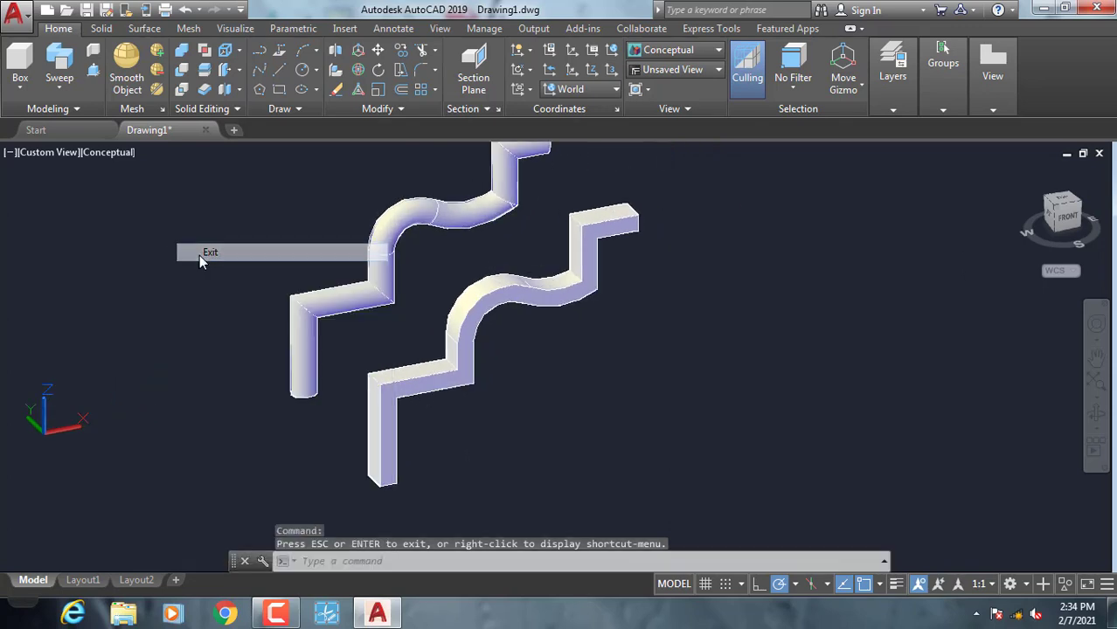
scroll(289, 280, "down", 5)
left_click(511, 375)
scroll(307, 219, "up", 2)
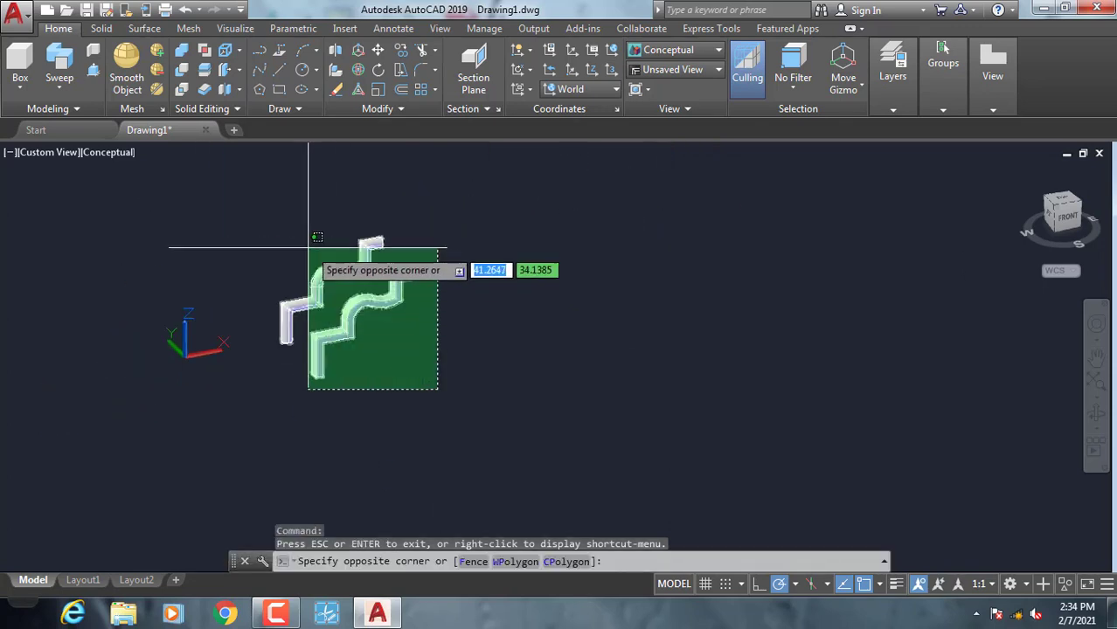
scroll(411, 341, "down", 1)
left_click(411, 341)
scroll(251, 299, "up", 1)
left_click(34, 153)
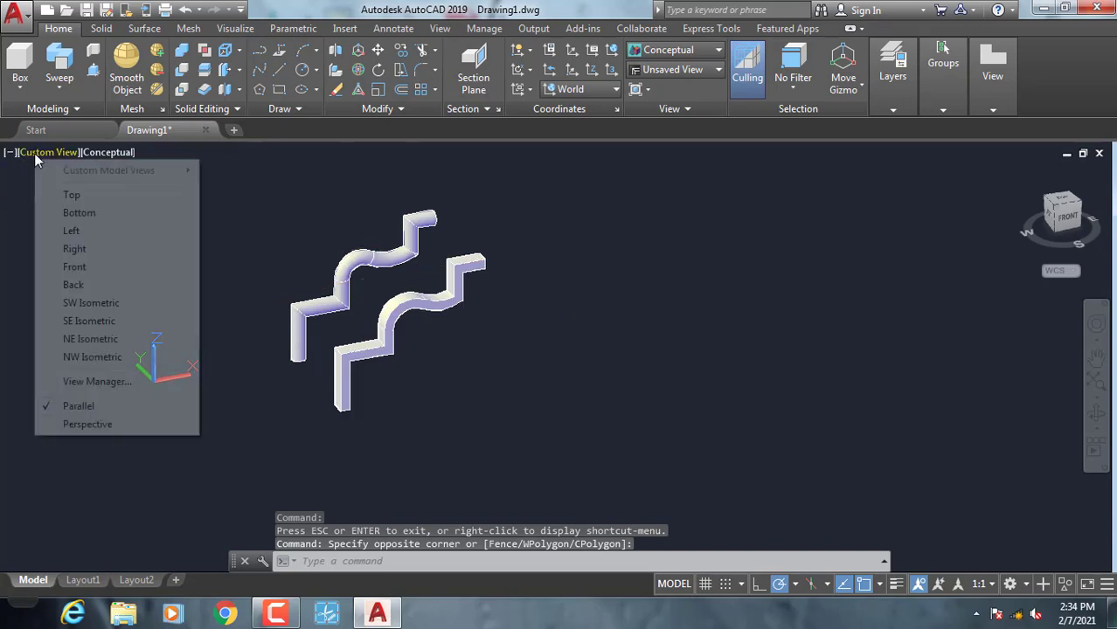
left_click(88, 299)
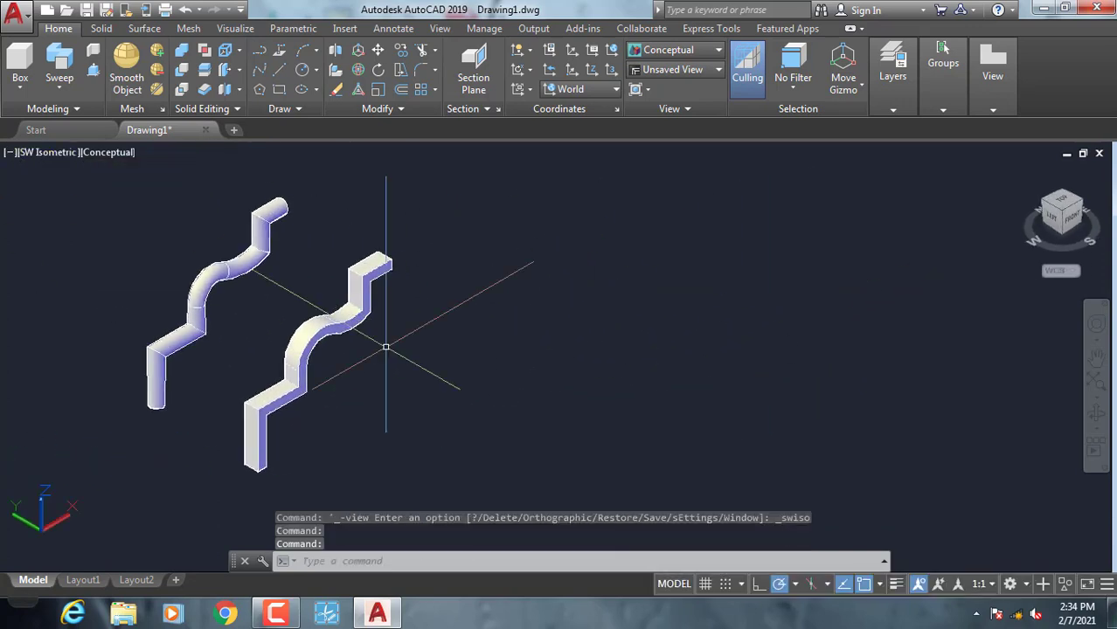
Draw a flat rectangle to the right of the two stepped solids.
left_click(279, 90)
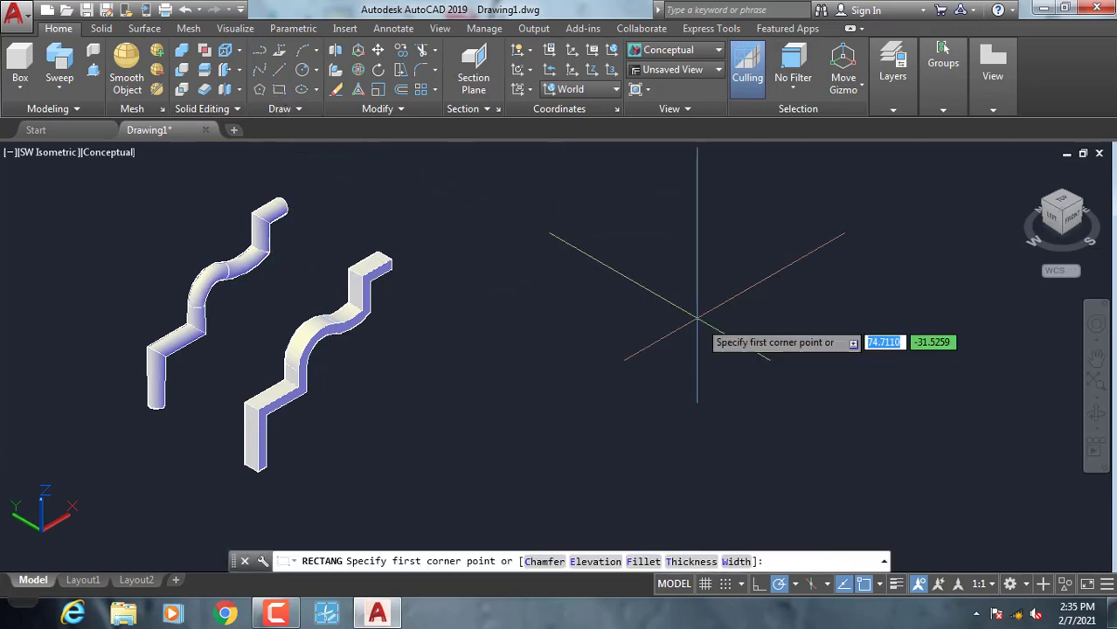
left_click(720, 426)
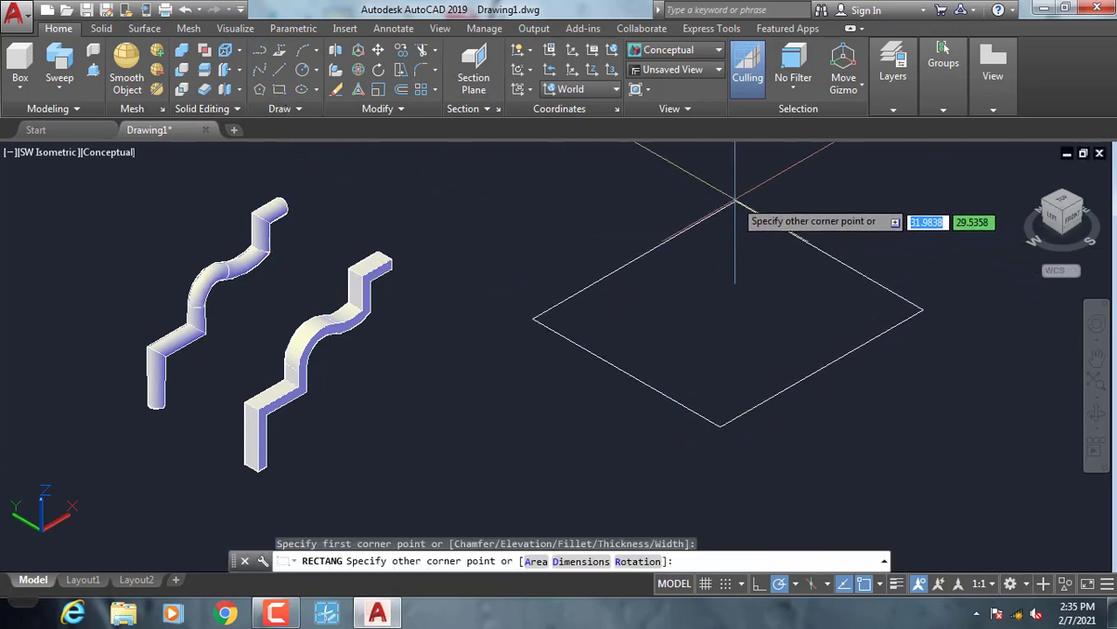
left_click(759, 175)
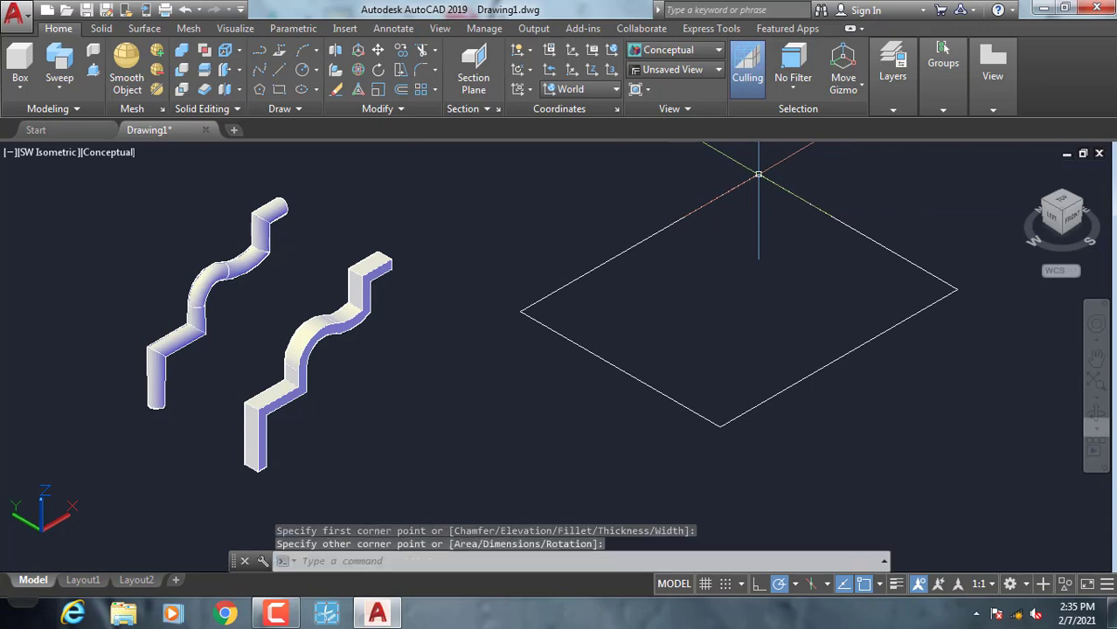
middle_click_drag(540, 372, 499, 322)
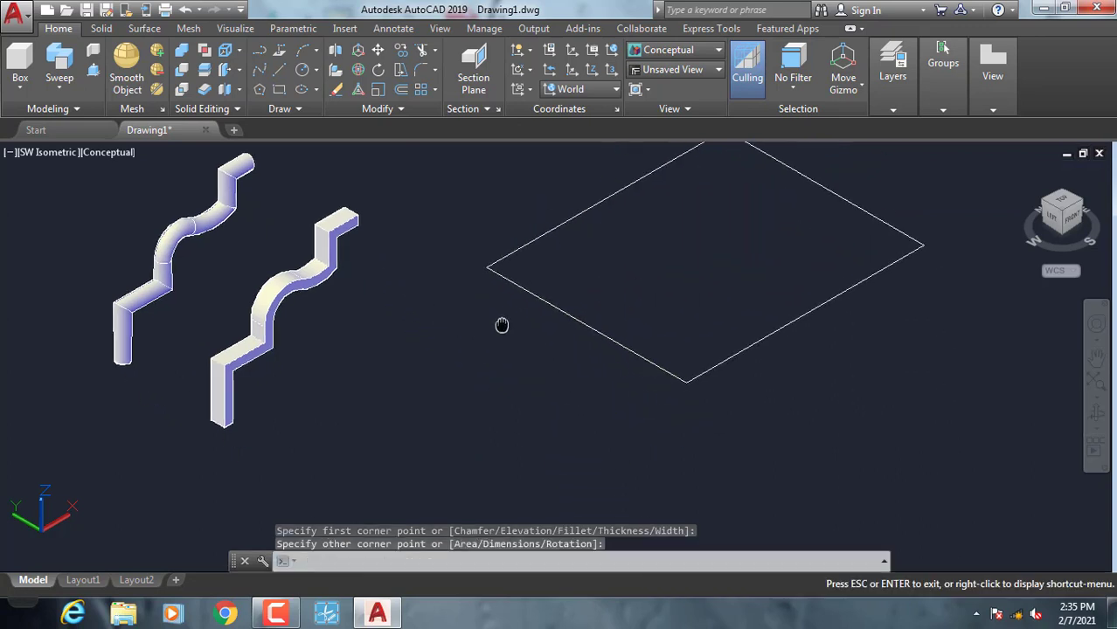
scroll(537, 357, "down", 2)
middle_click_drag(536, 358, 399, 371)
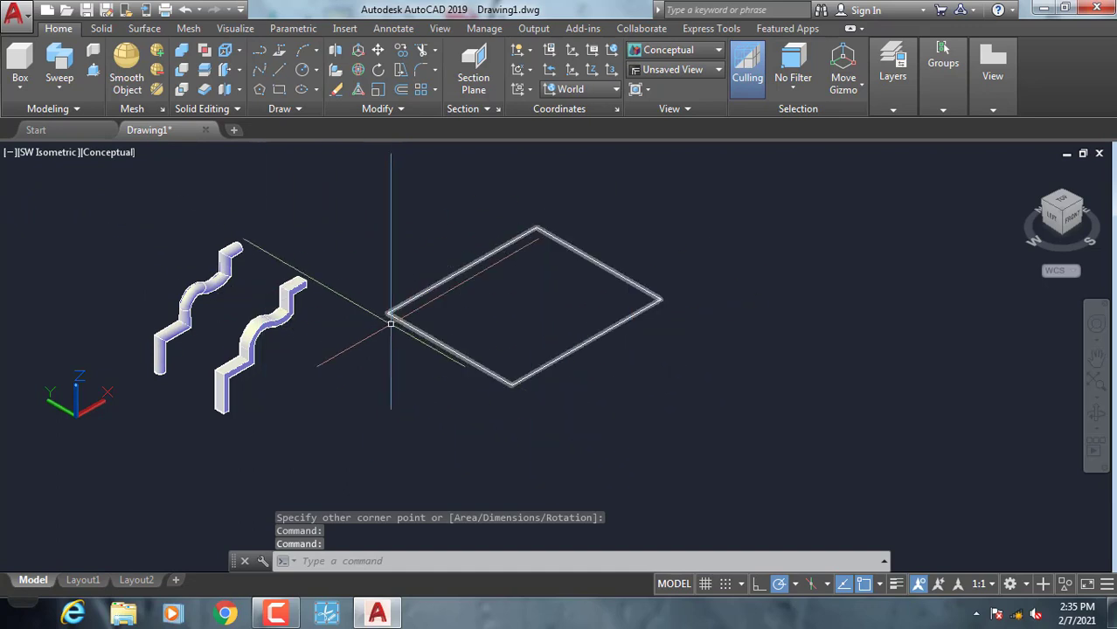
Switch to Front view and pan the rectangle's edge line into view.
left_click(66, 156)
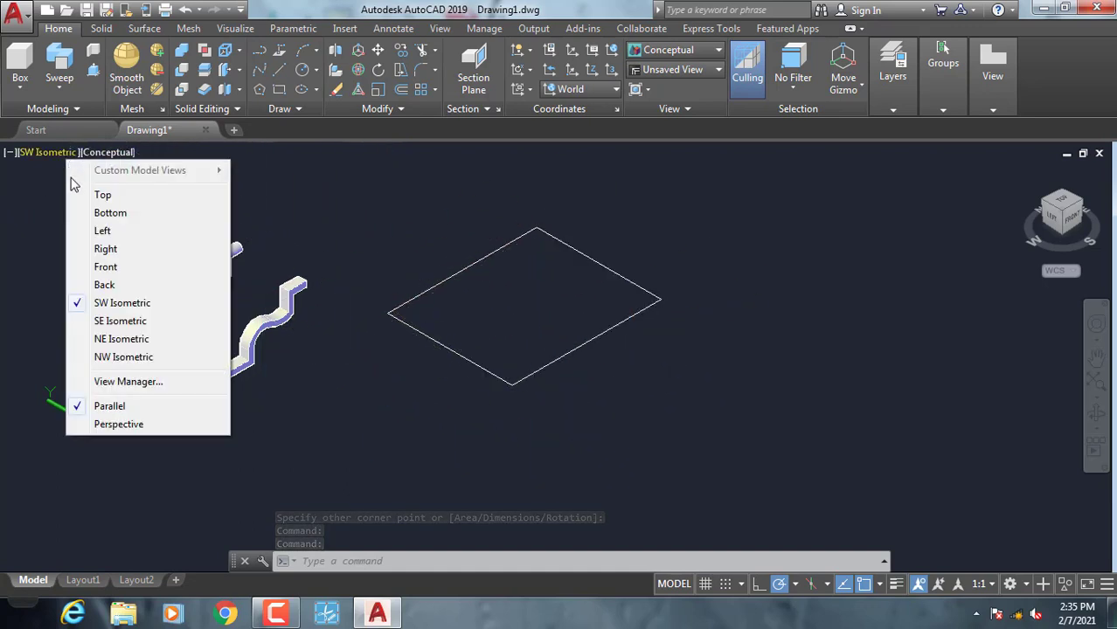
left_click(105, 267)
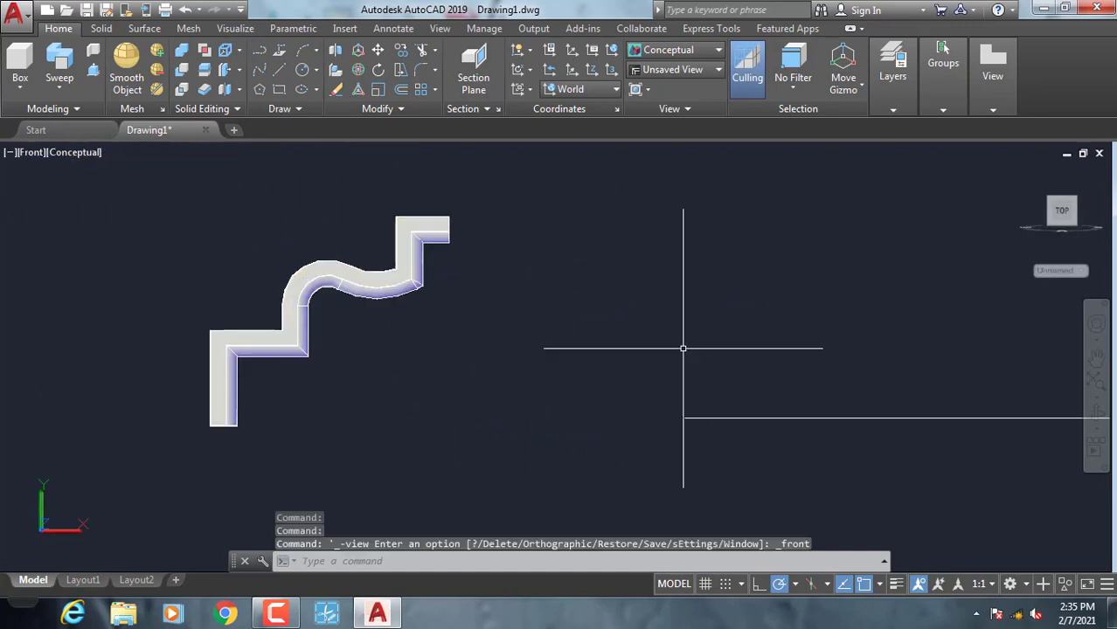
middle_click_drag(714, 429, 365, 402)
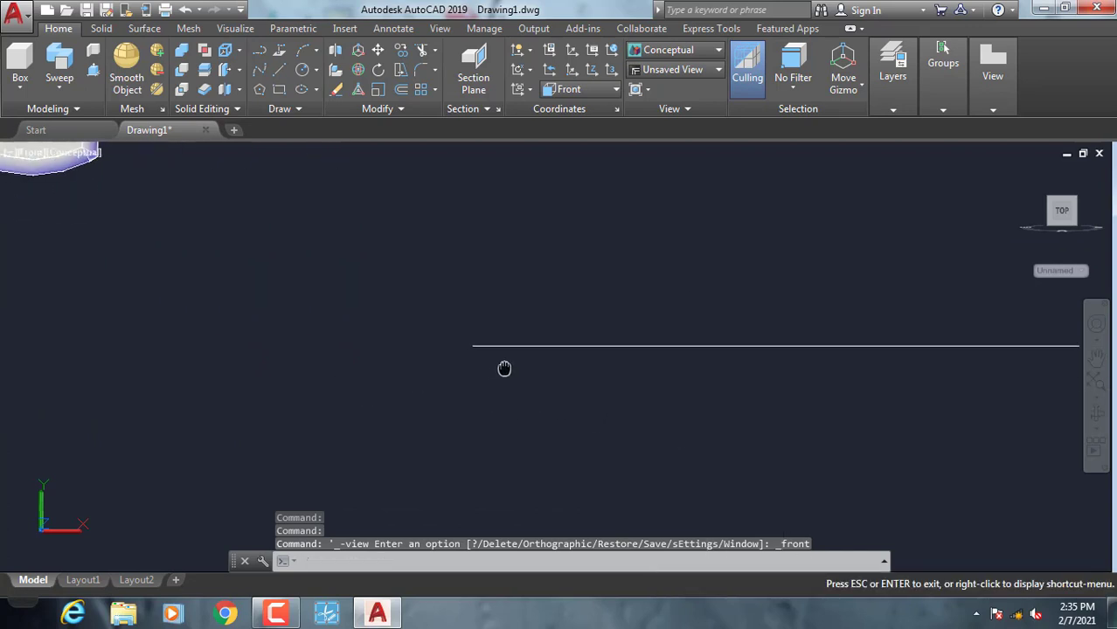
mouse_move(504, 368)
middle_mouse_down()
mouse_move(465, 381)
mouse_move(427, 365)
middle_mouse_up()
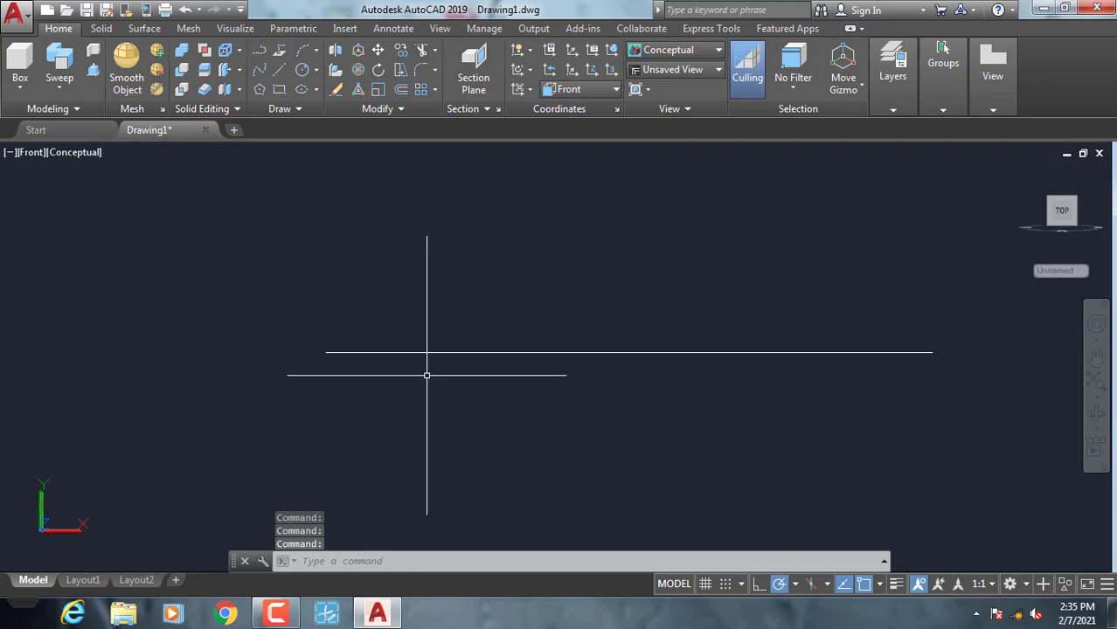
type("PL")
Start the profile polyline with a vertical edge, short horizontal step and vertical drop.
key("Return")
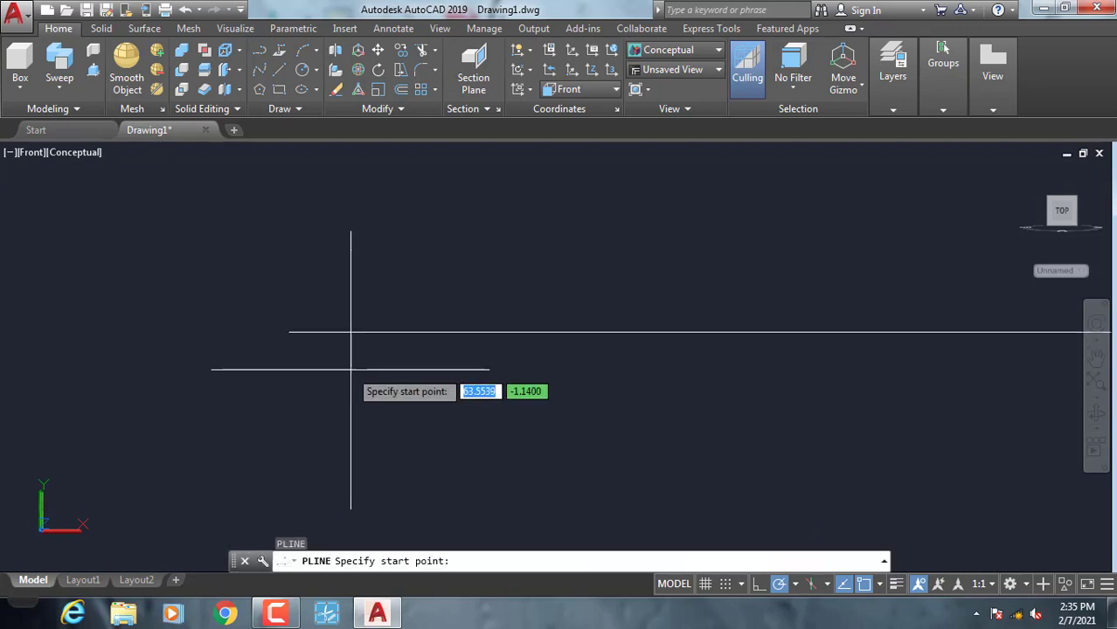
scroll(269, 320, "up", 2)
left_click(264, 316)
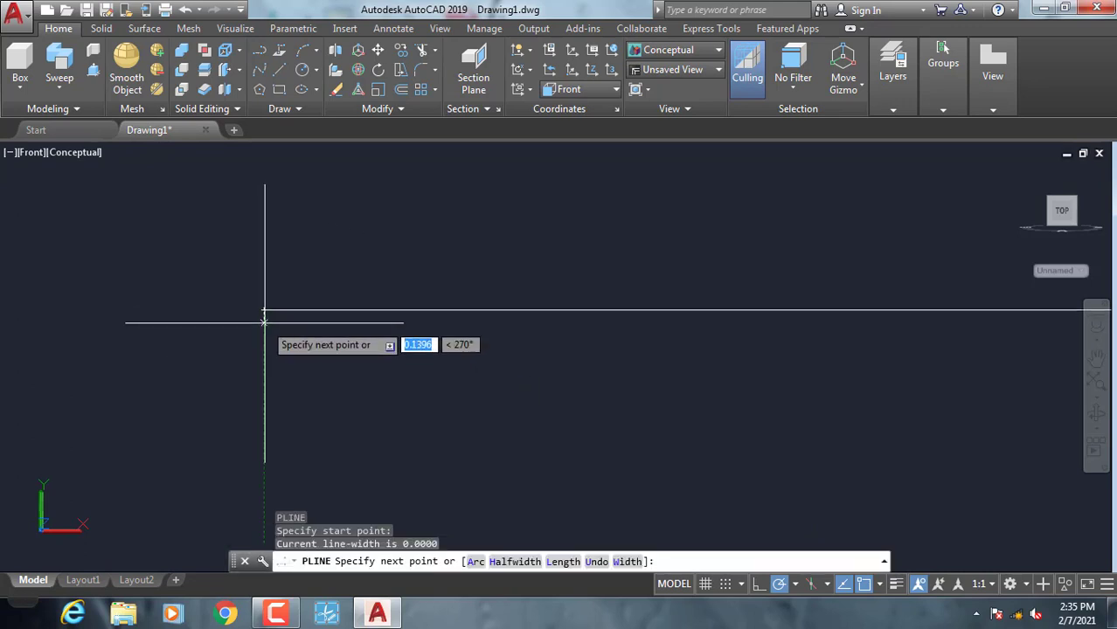
scroll(264, 339, "up", 2)
scroll(264, 339, "up", 2)
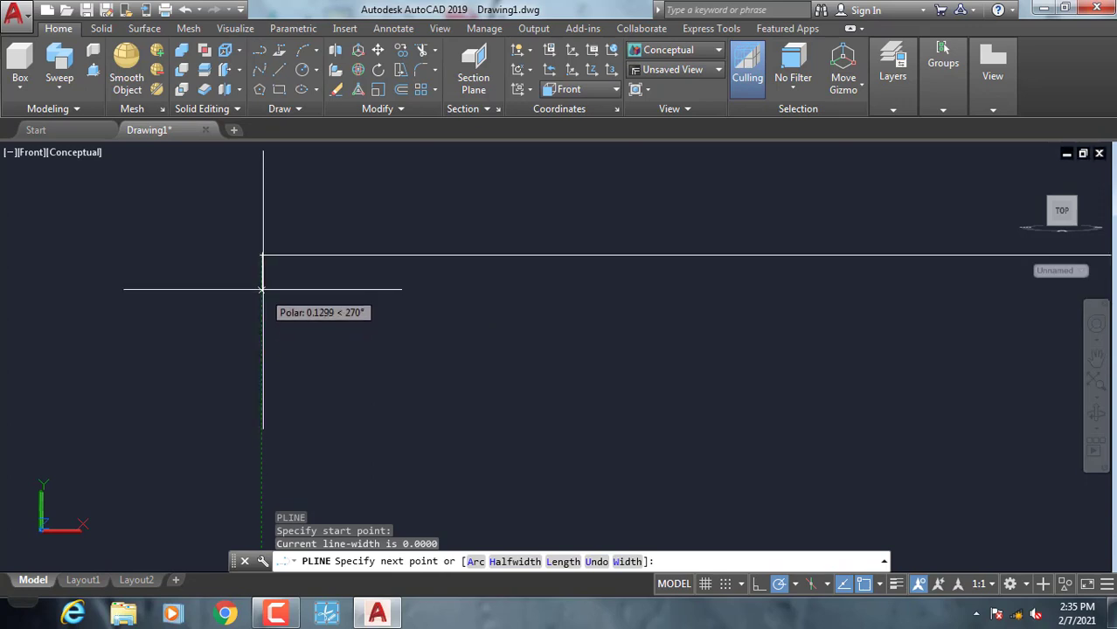
left_click(262, 286)
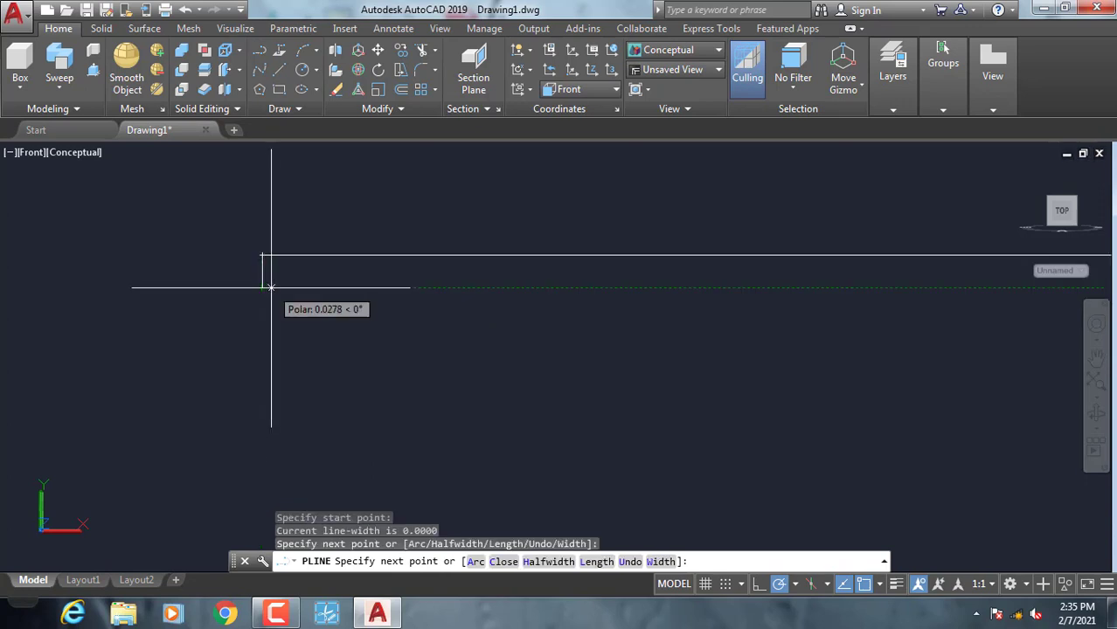
scroll(280, 287, "up", 2)
left_click(286, 286)
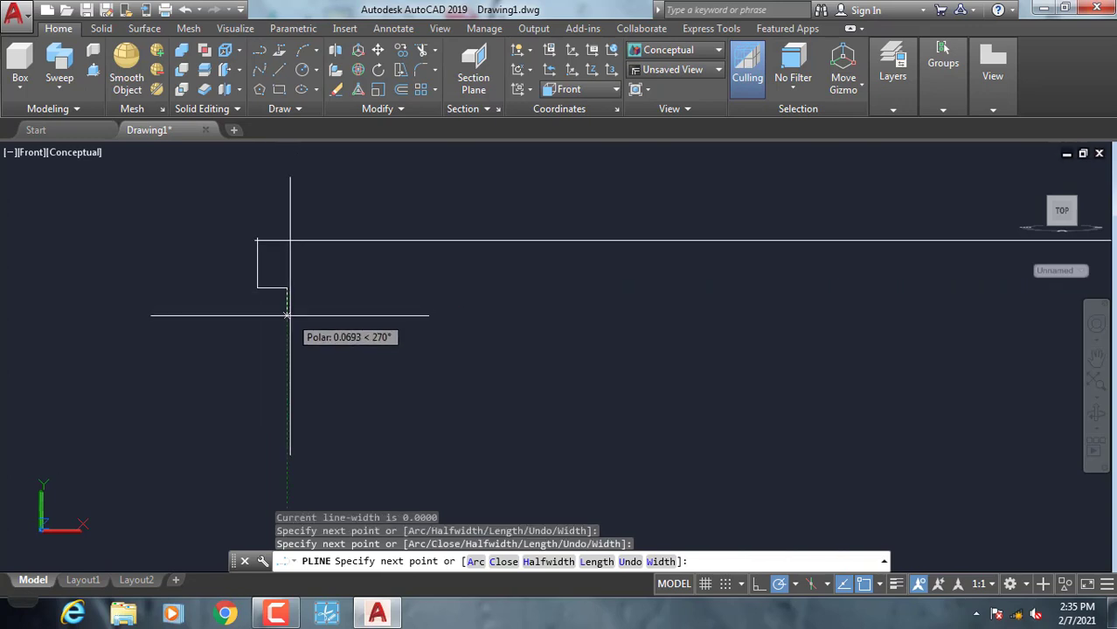
left_click(290, 315)
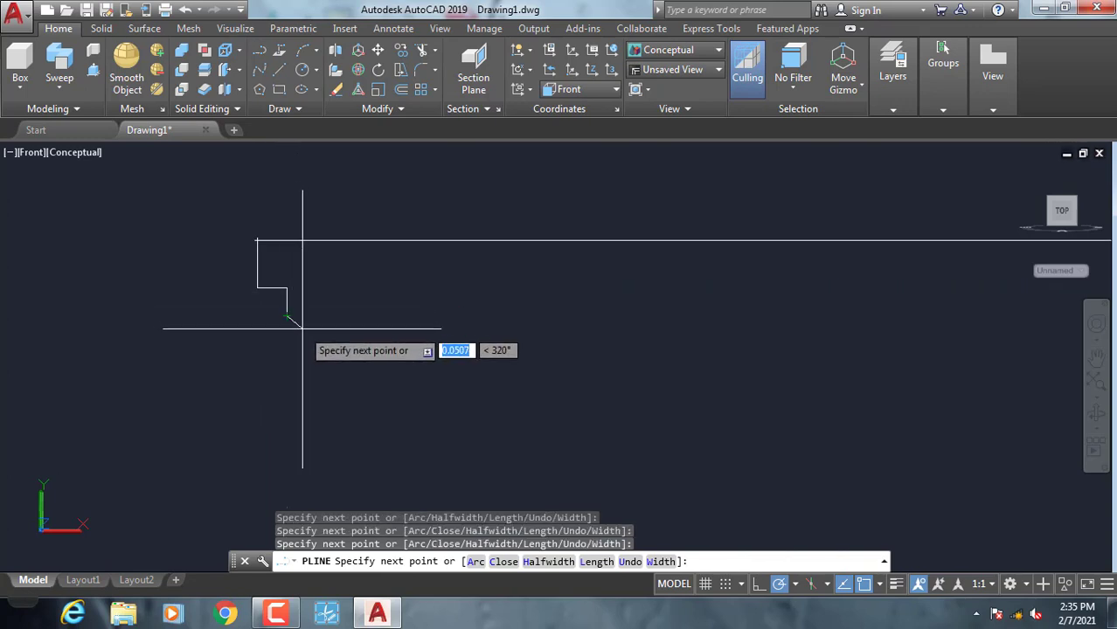
Add a concave arc and a rounded bead, then return to straight segments.
key("Return")
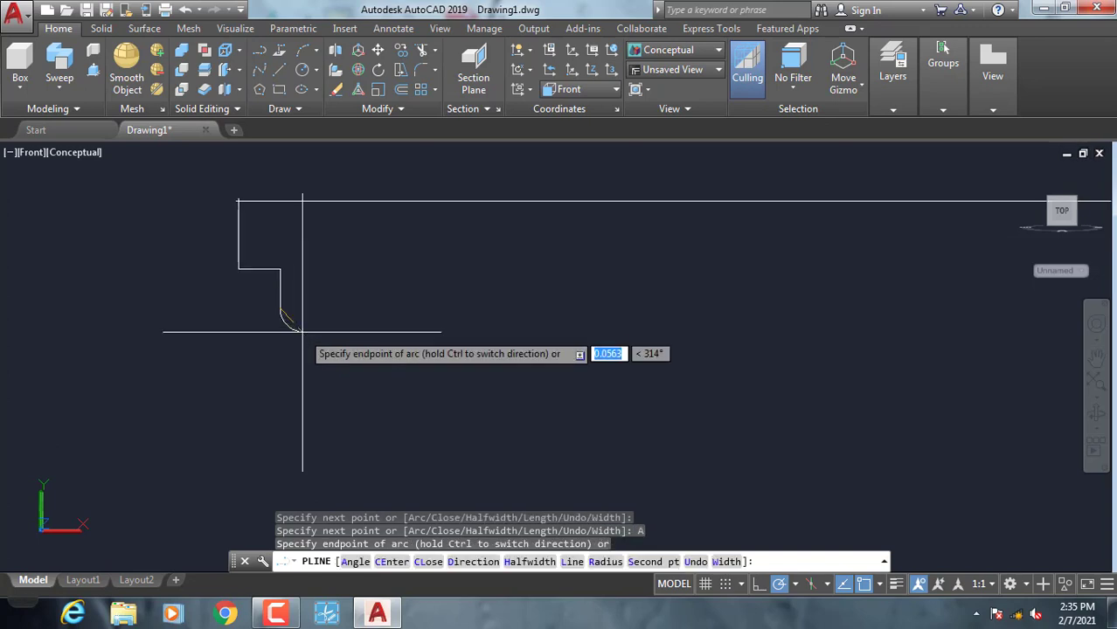
scroll(293, 336, "up", 3)
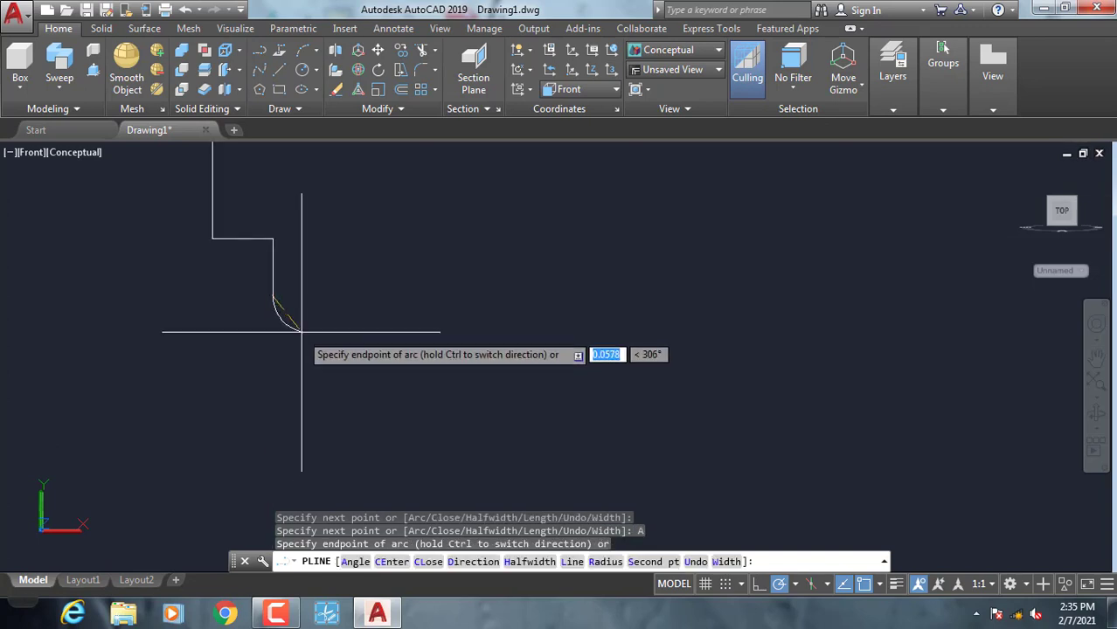
left_click(305, 330)
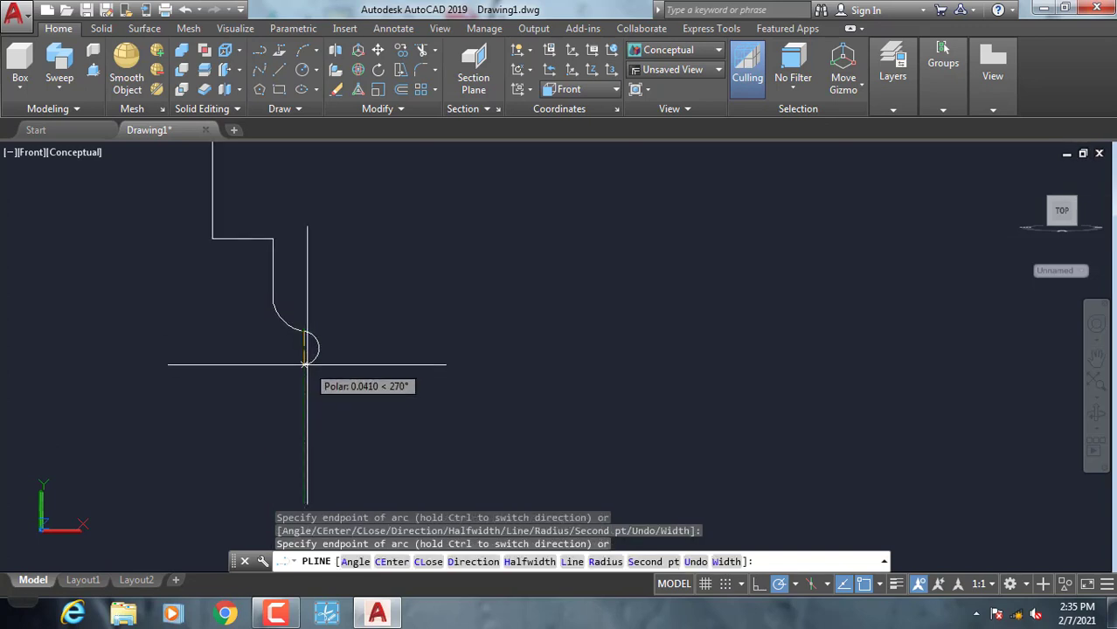
left_click(303, 365)
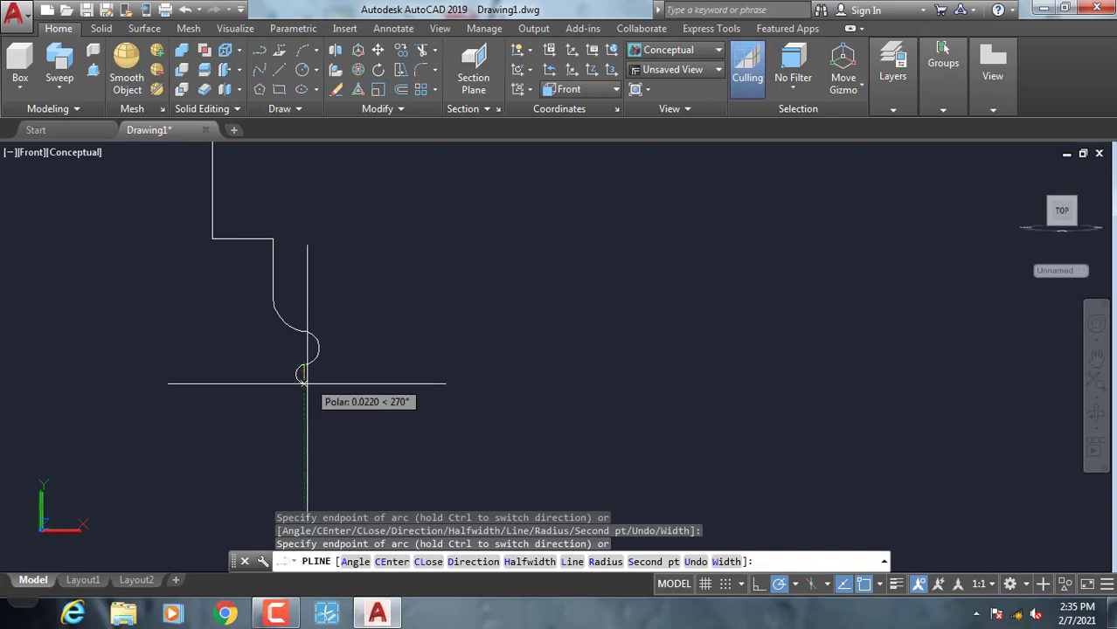
type("L")
key("Return")
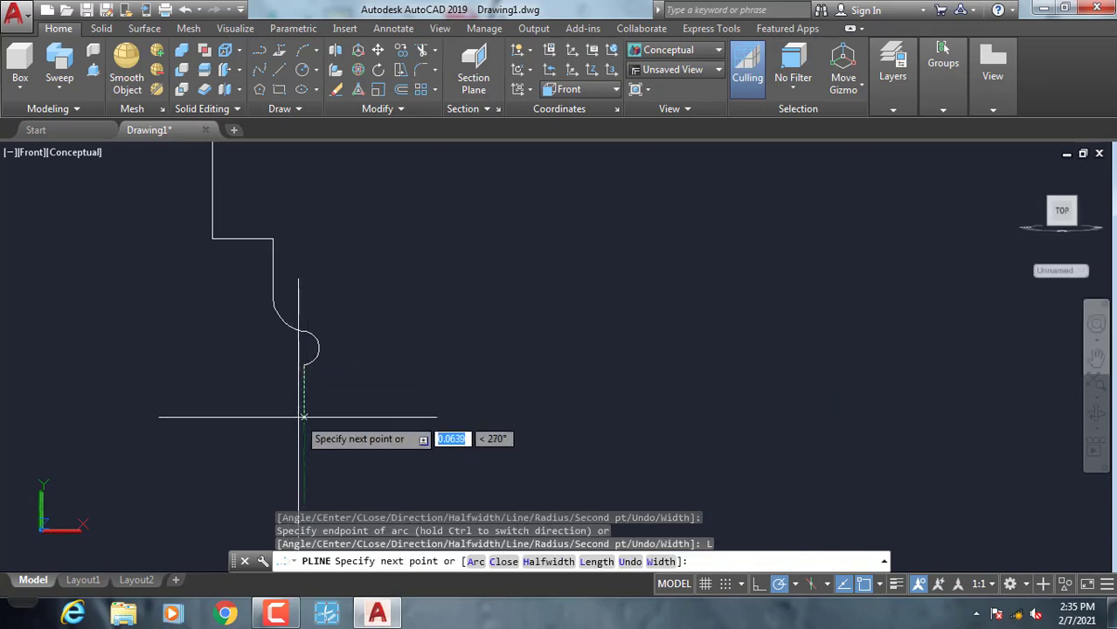
Draw the bottom, right and top edges to close the moulding profile.
scroll(371, 408, "down", 2)
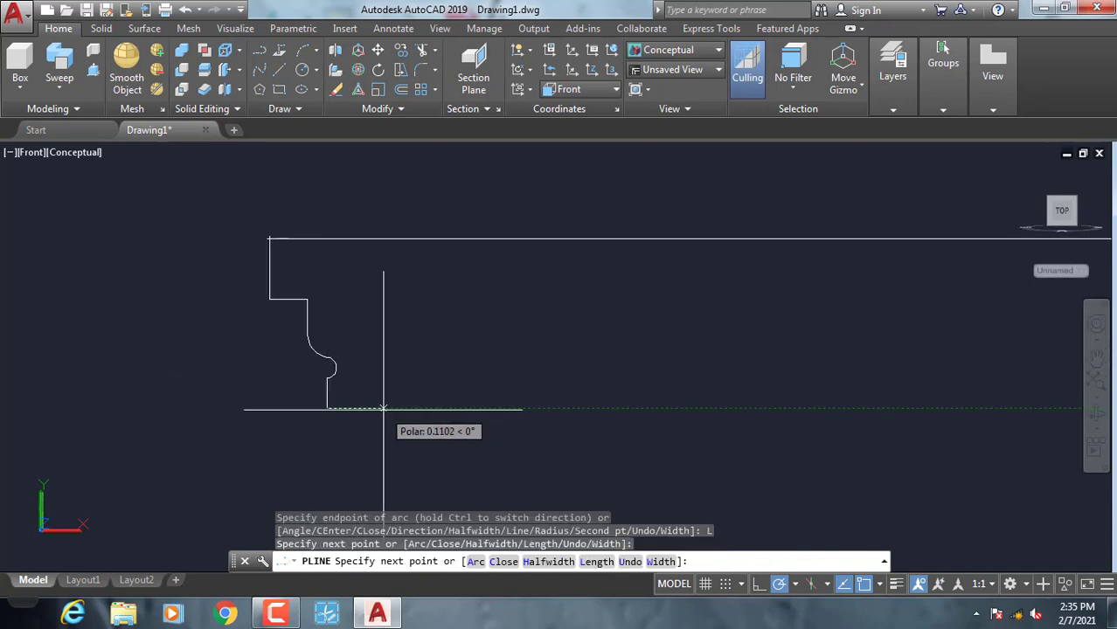
left_click(389, 408)
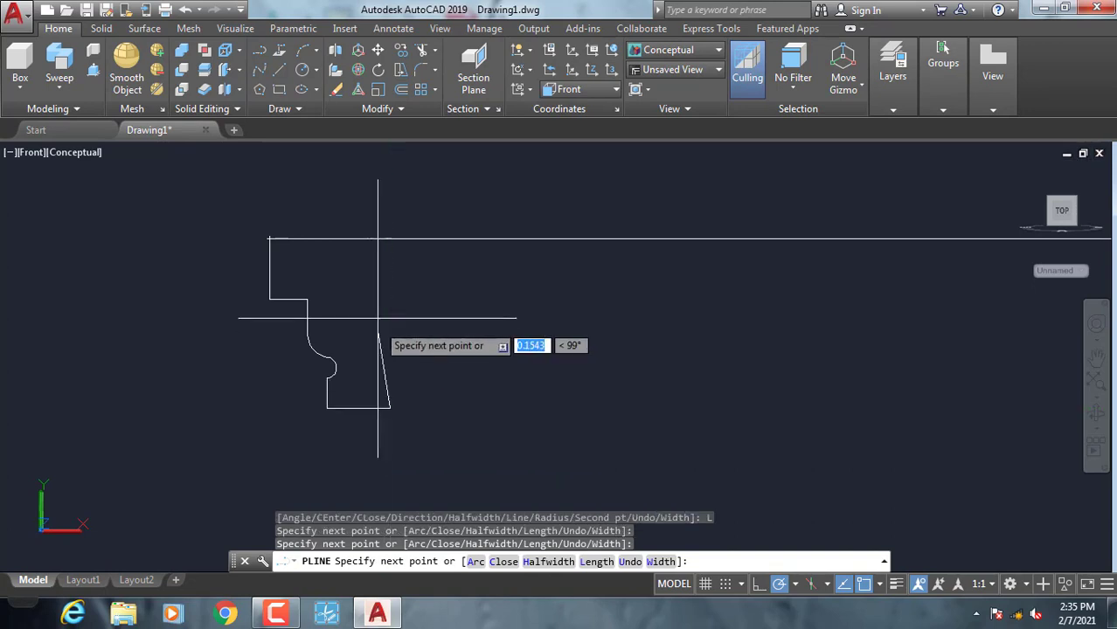
left_click(390, 237)
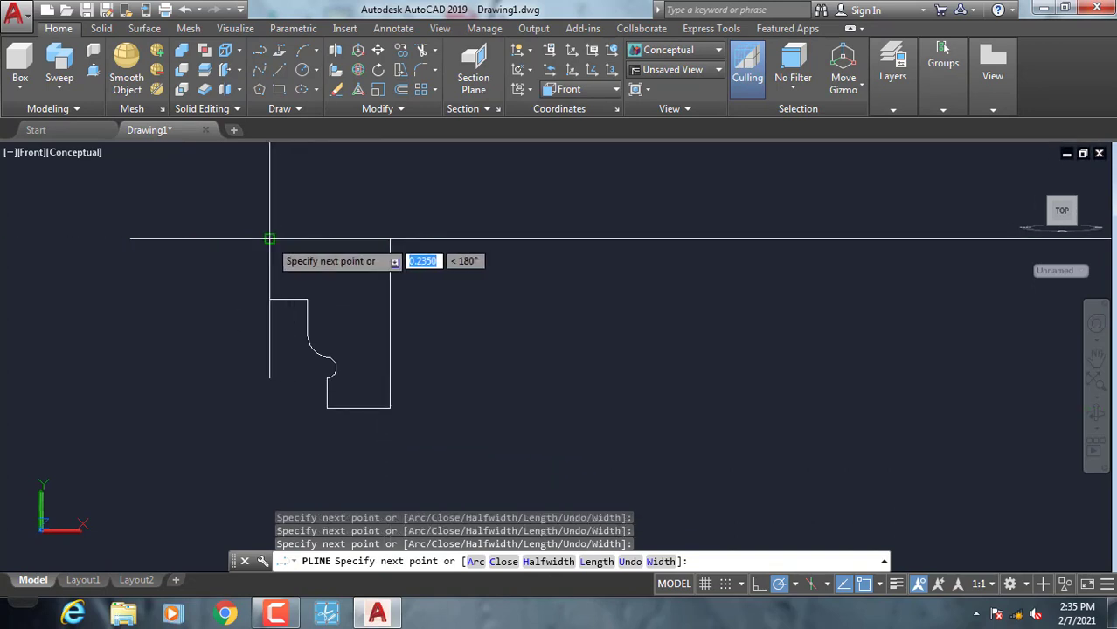
left_click(270, 237)
key("Return")
scroll(377, 313, "down", 2)
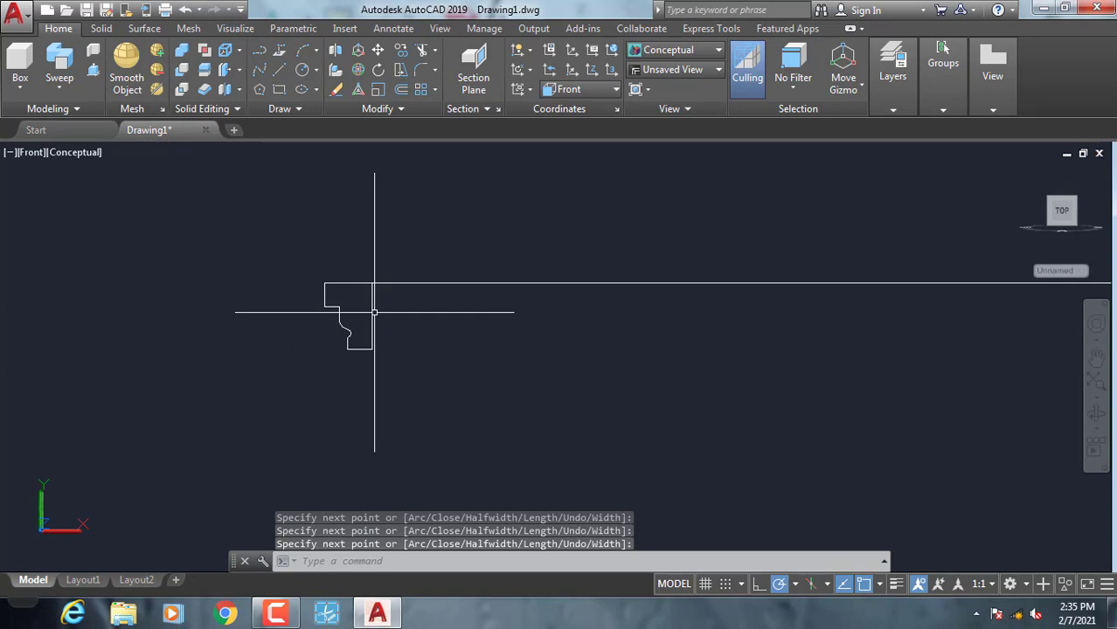
key("Return")
left_click(376, 311)
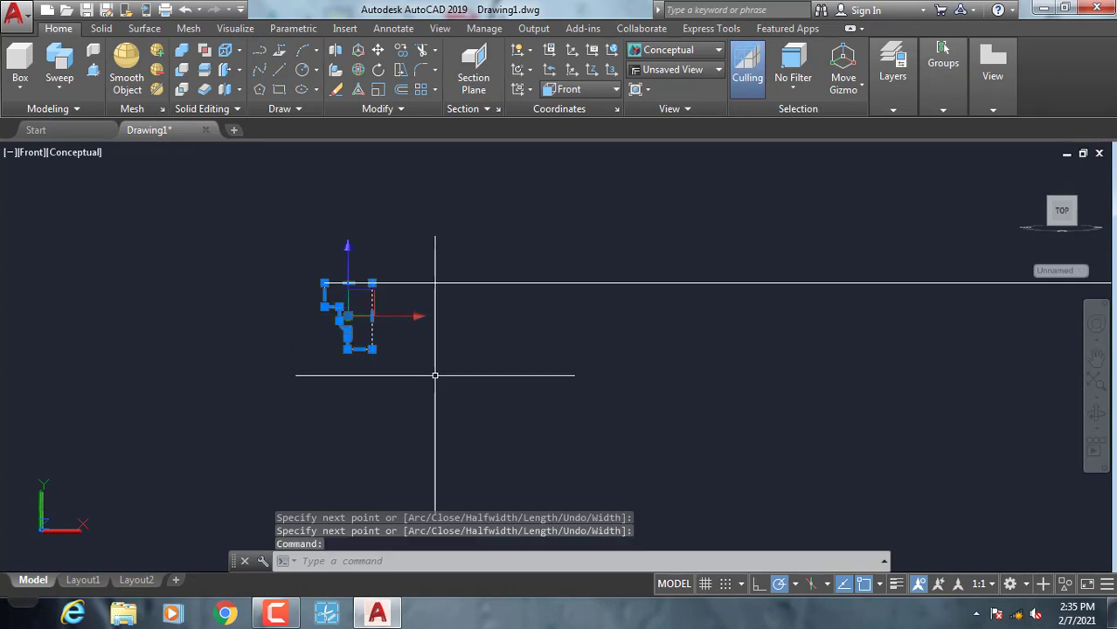
key("Escape")
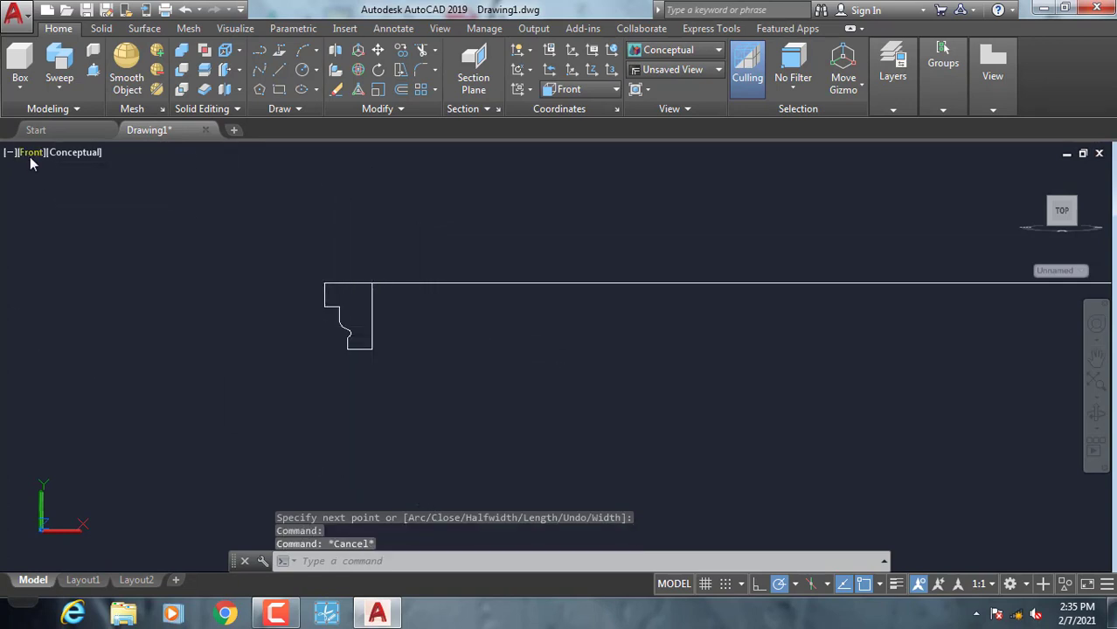
Switch to SW Isometric view and pan to frame the profile.
left_click(31, 158)
left_click(111, 303)
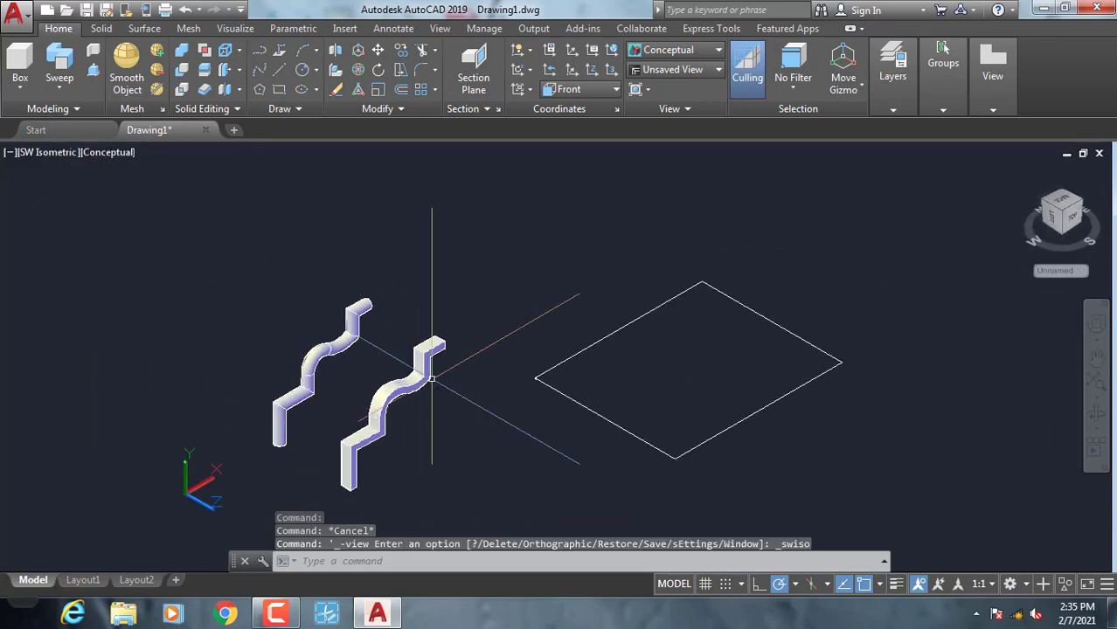
scroll(432, 378, "up", 5)
mouse_move(496, 339)
middle_mouse_down()
mouse_move(282, 349)
mouse_move(95, 297)
middle_mouse_up()
scroll(179, 311, "down", 2)
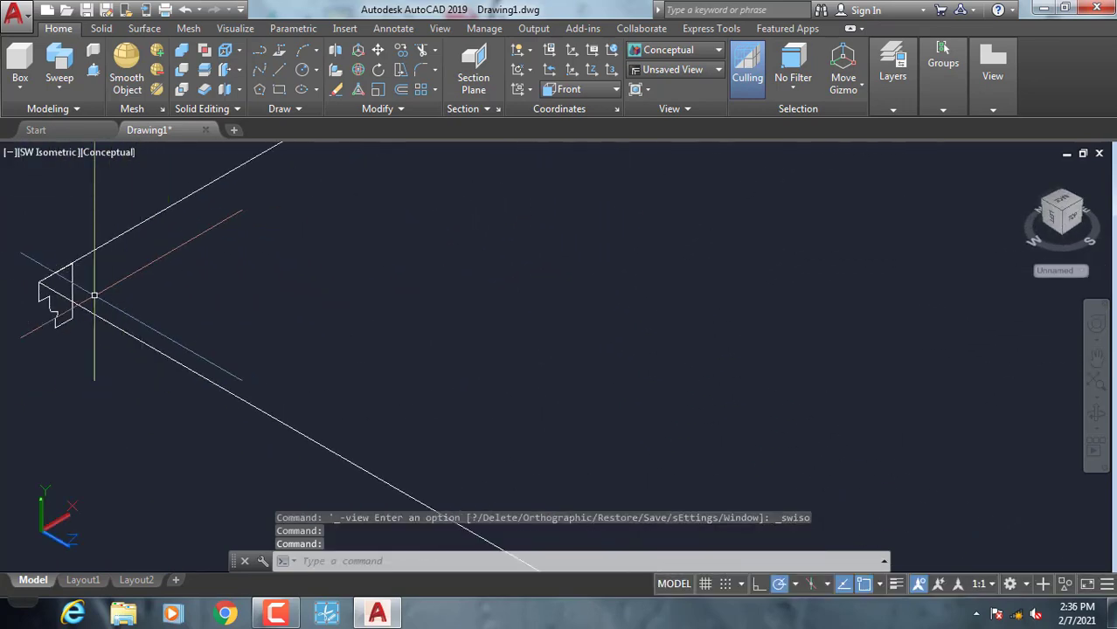
left_click(70, 272)
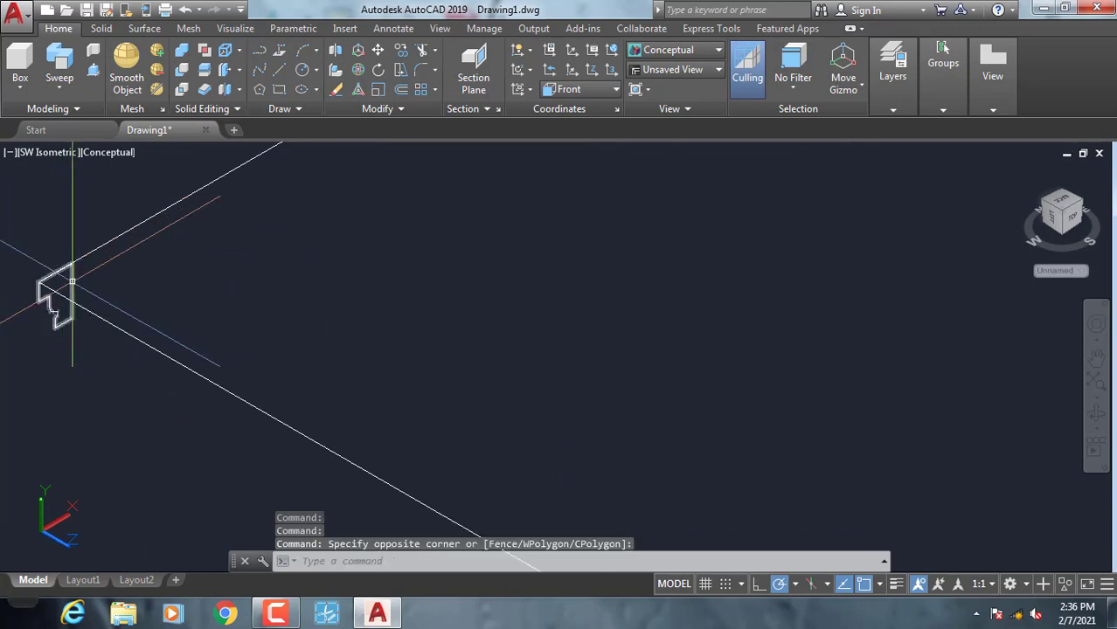
left_click(72, 282)
key("Escape")
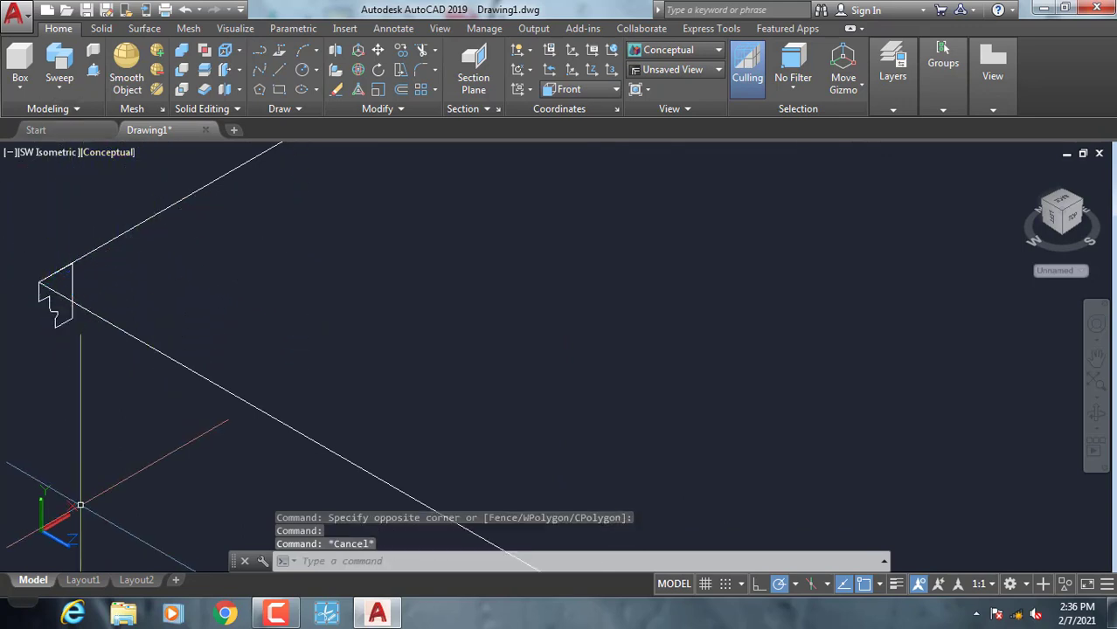
Reset the UCS to World and sweep the profile along the rectangle.
type("UCS")
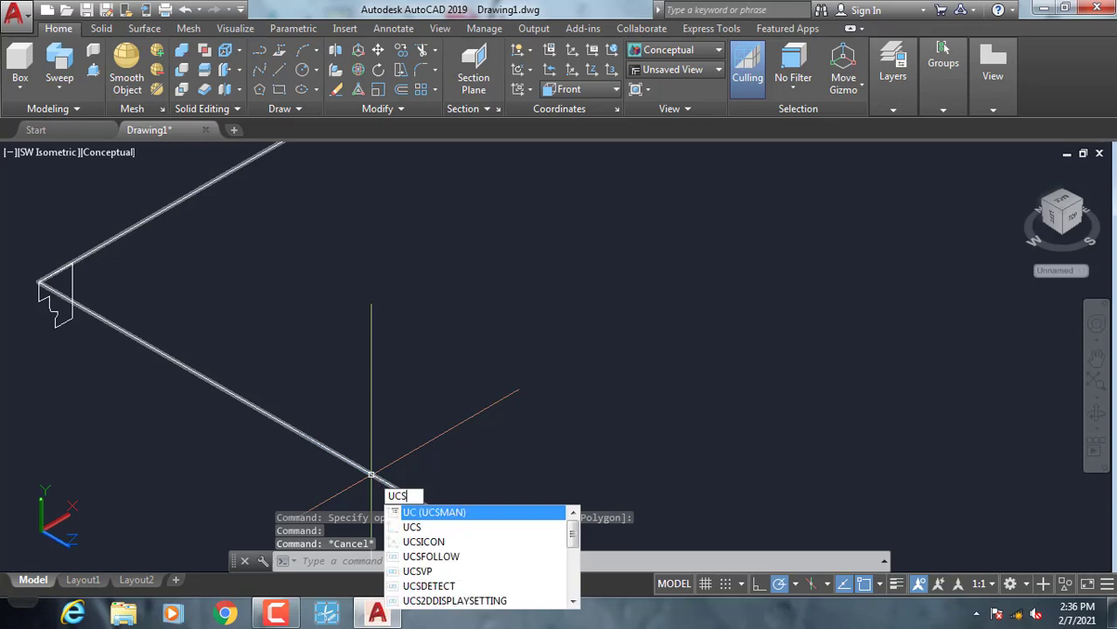
key("Return")
key("Return")
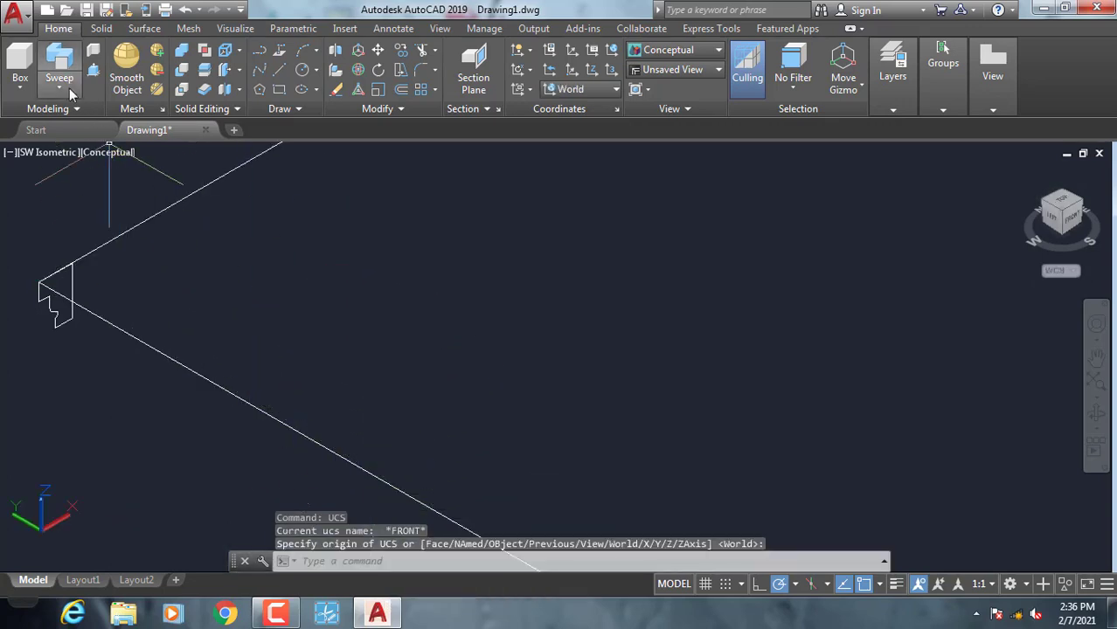
left_click(72, 94)
left_click(85, 217)
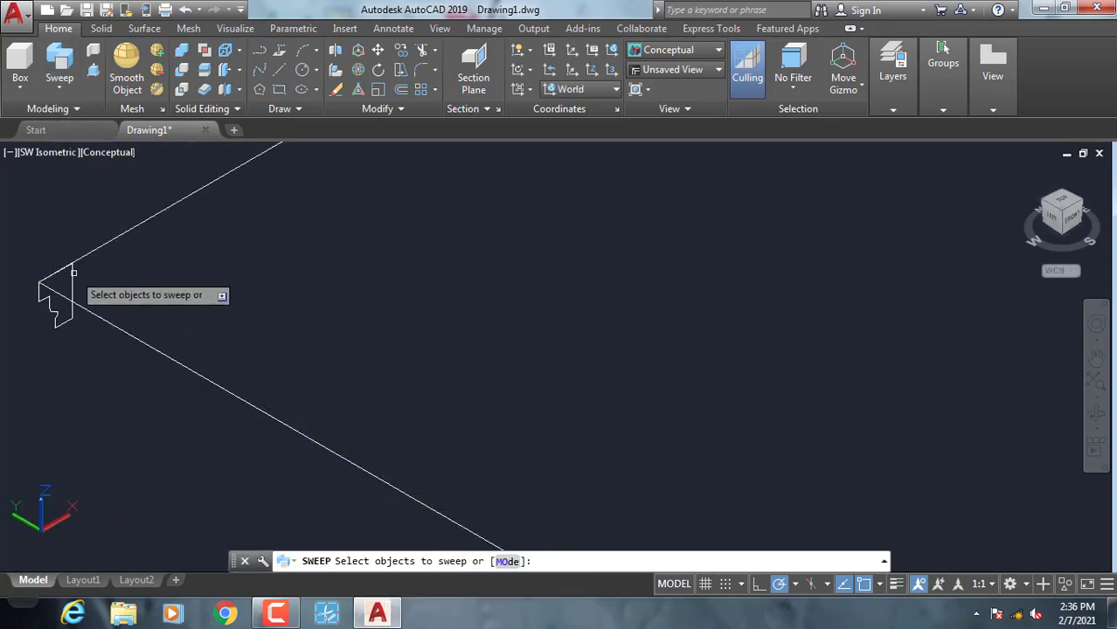
left_click(71, 283)
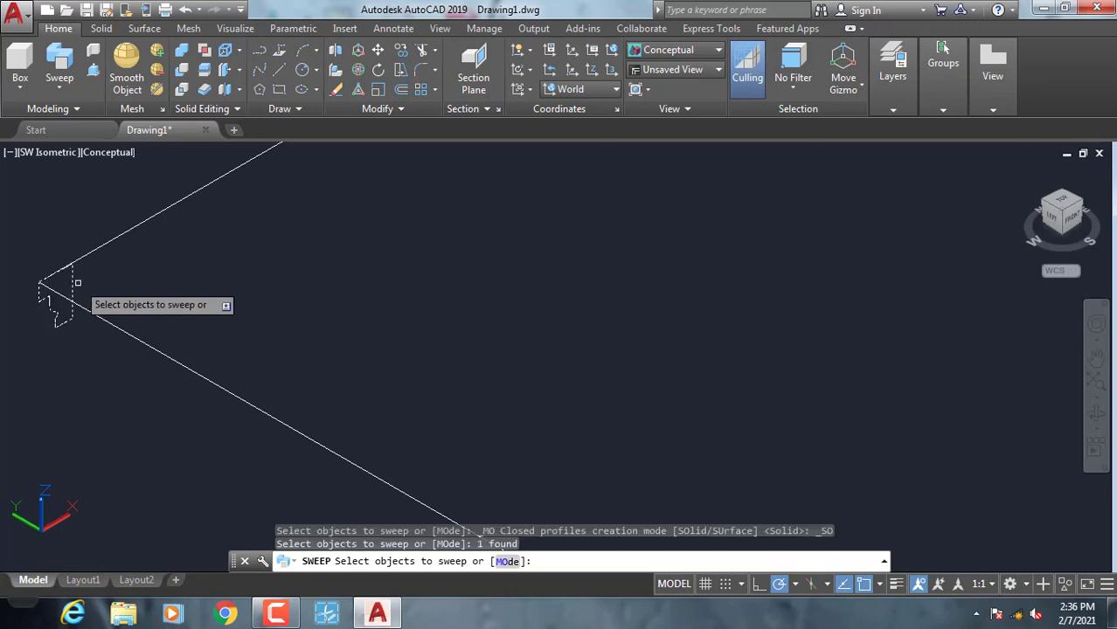
key("Return")
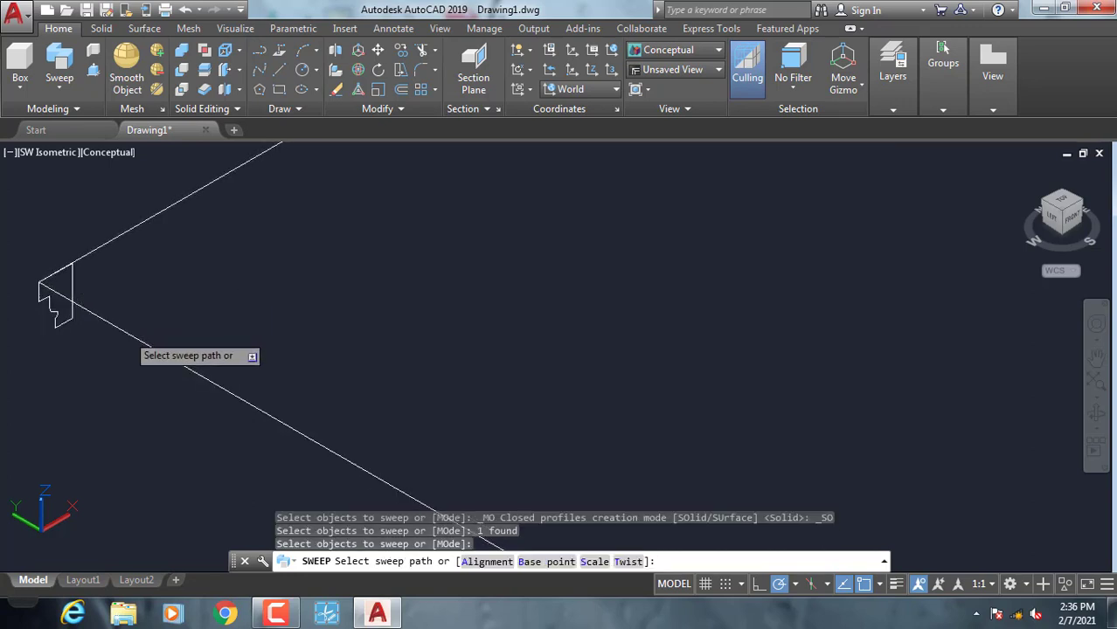
left_click(136, 339)
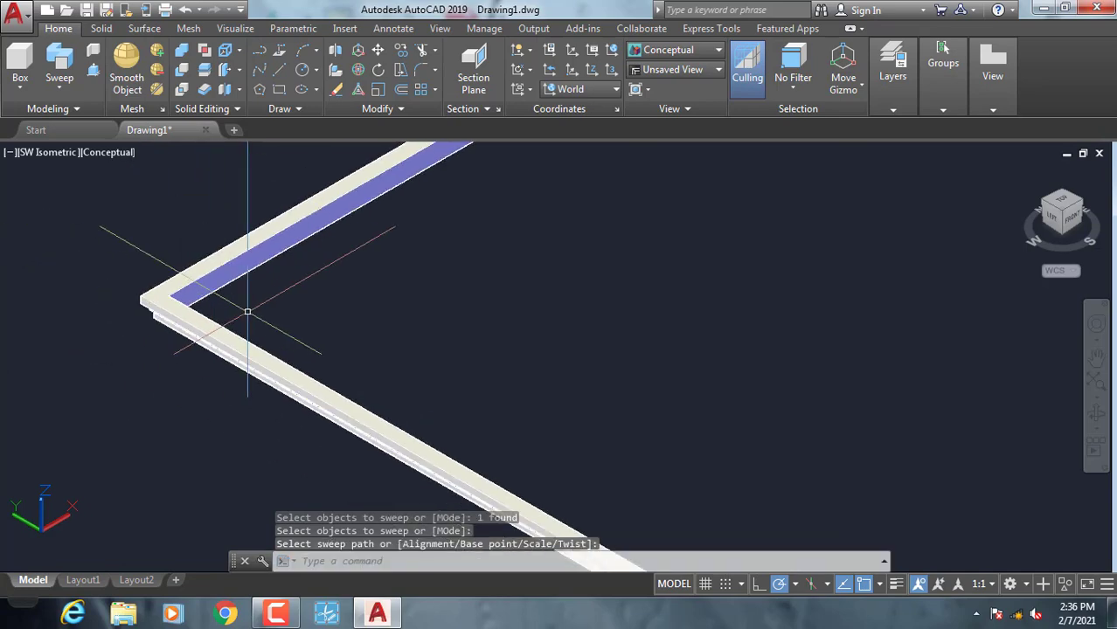
Orbit to inspect the trial swept frame, then undo the sweep.
mouse_move(400, 359)
middle_mouse_down("shift")
mouse_move(390, 293)
mouse_move(332, 292)
middle_mouse_up("shift")
scroll(410, 232, "up", 2)
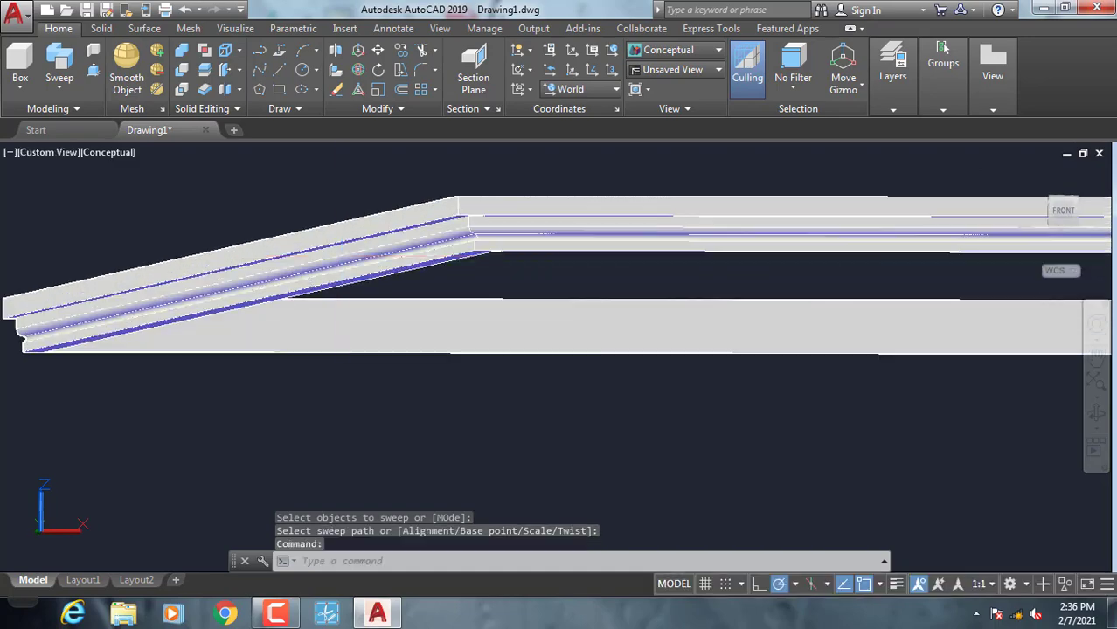
scroll(411, 231, "up", 2)
scroll(410, 232, "up", 2)
mouse_move(411, 231)
middle_mouse_down("shift")
mouse_move(580, 219)
mouse_move(590, 245)
mouse_move(621, 205)
mouse_move(592, 343)
middle_mouse_up("shift")
key("ctrl+z")
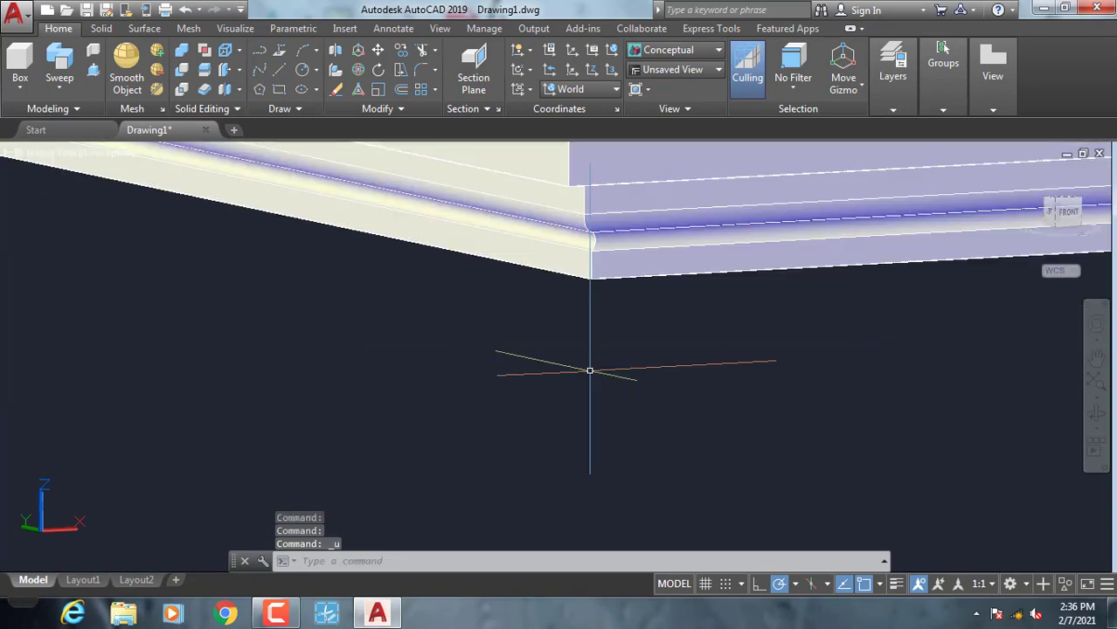
key("ctrl+z")
key("ctrl+z")
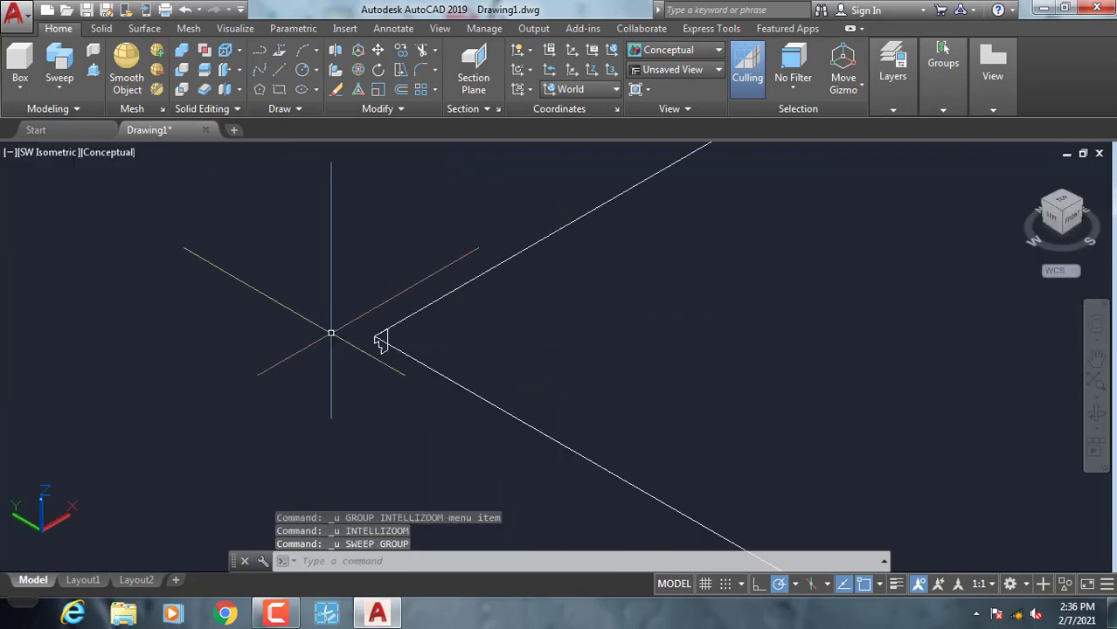
scroll(367, 337, "up", 8)
scroll(451, 387, "up", 2)
Mirror the moulding profile, keeping the original.
left_click(457, 399)
type("MI")
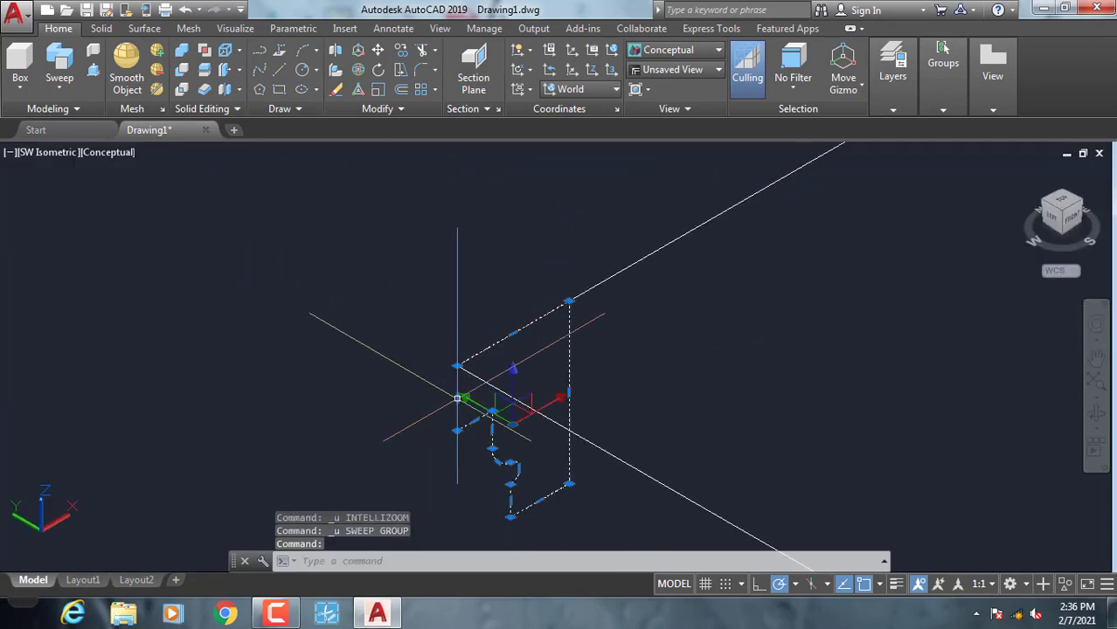
key("Return")
left_click(568, 301)
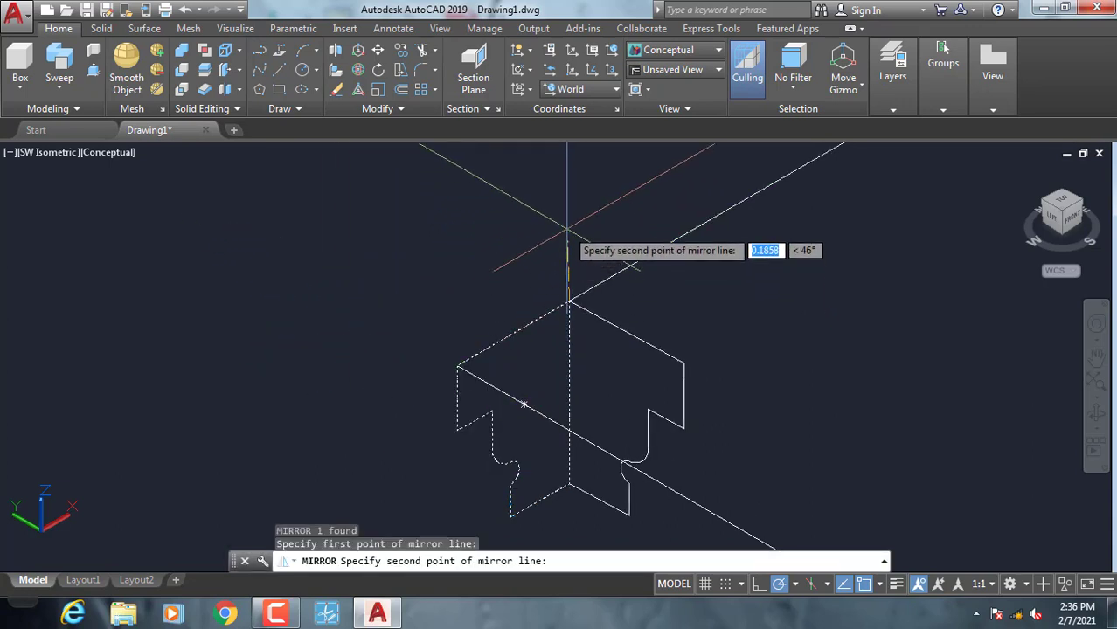
left_click(515, 273)
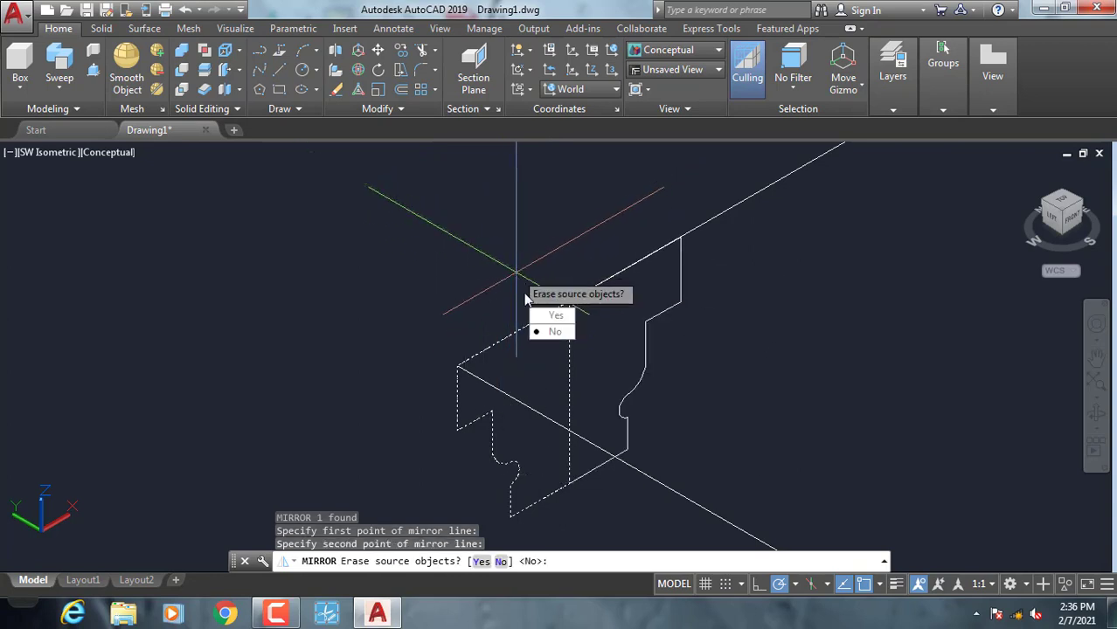
left_click(557, 333)
Move the mirrored profile off to the left.
left_click(453, 409)
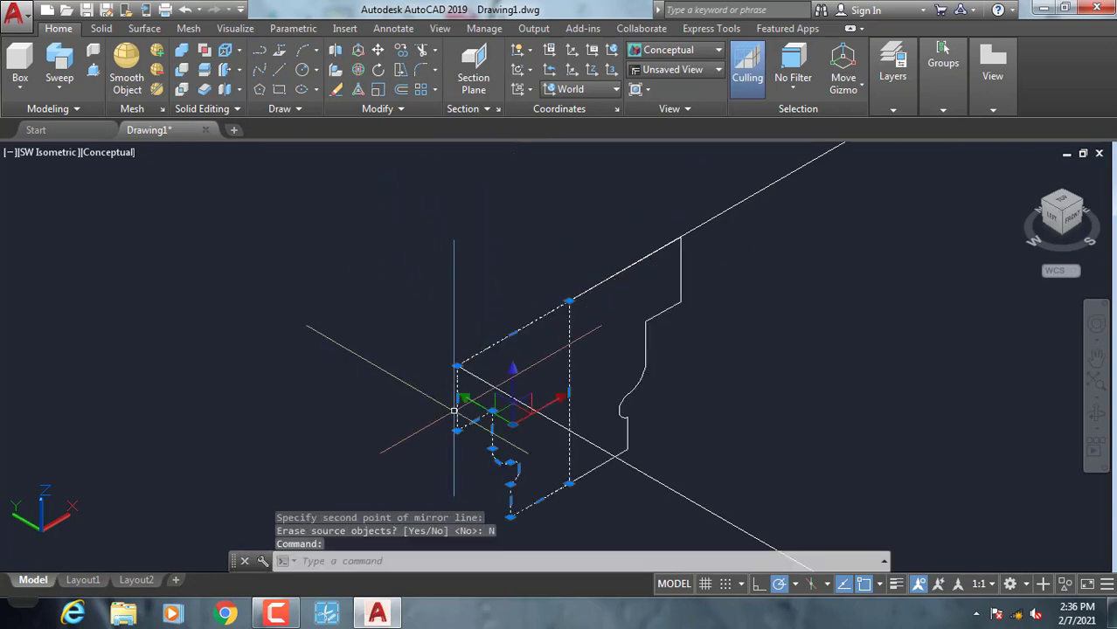
type("m")
key("Return")
left_click(569, 302)
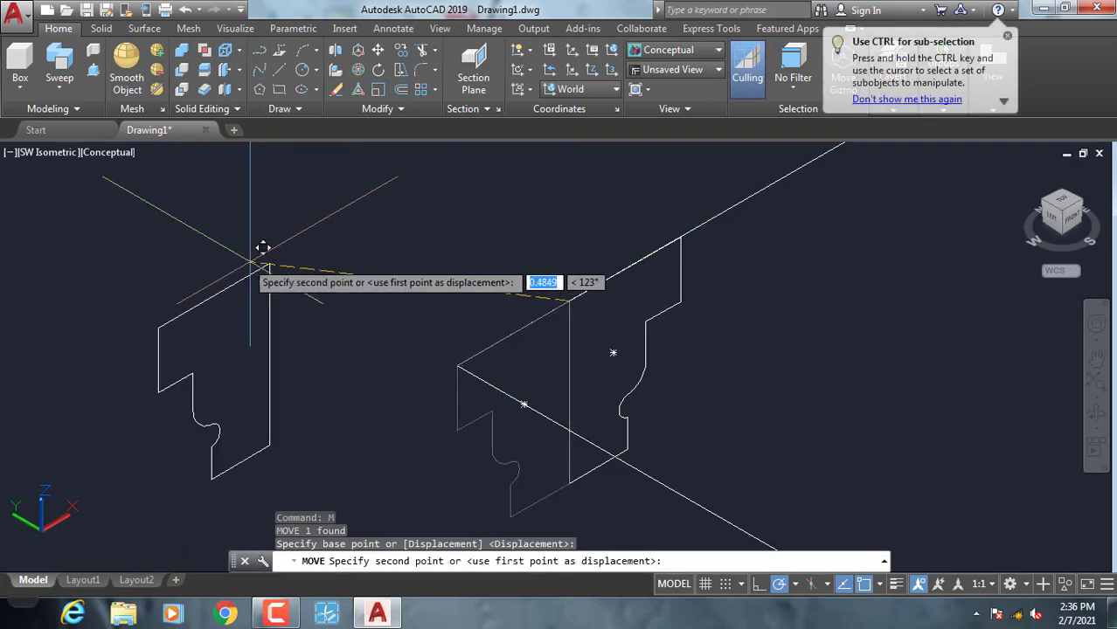
left_click(227, 259)
Move the right profile to its new position at the rectangle's corner.
left_click(568, 341)
left_click(548, 350)
type("M")
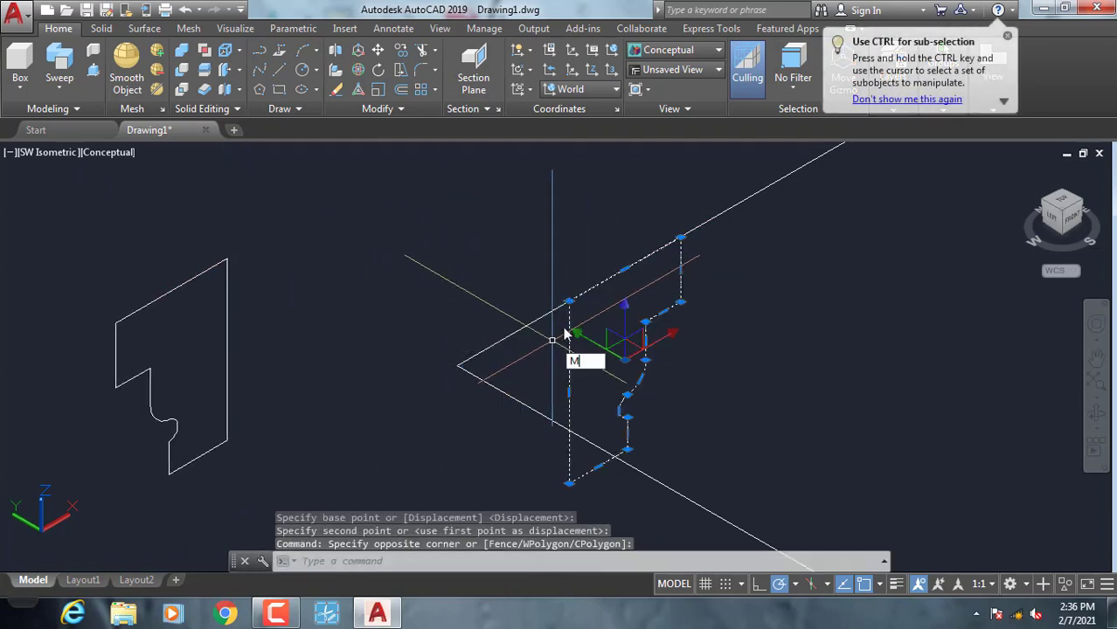
key("Return")
left_click(569, 301)
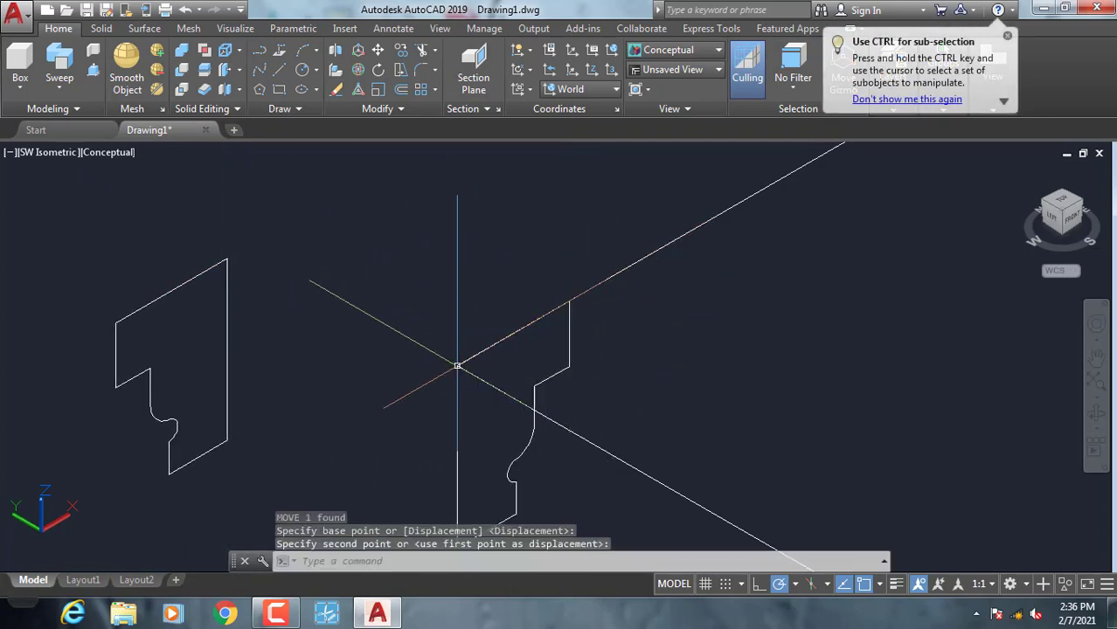
scroll(457, 365, "down", 3)
middle_click_drag(553, 341, 481, 340)
left_click(363, 336)
scroll(362, 336, "down", 2)
middle_click_drag(392, 345, 176, 346)
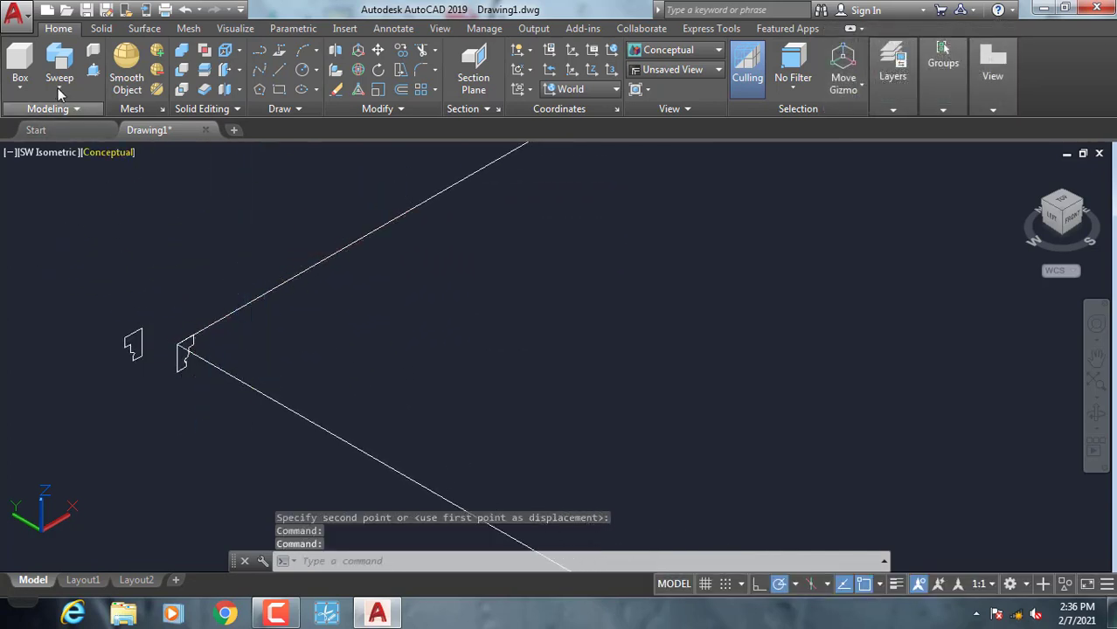
Sweep the moulding profile along the rectangle path into a solid frame.
left_click(22, 87)
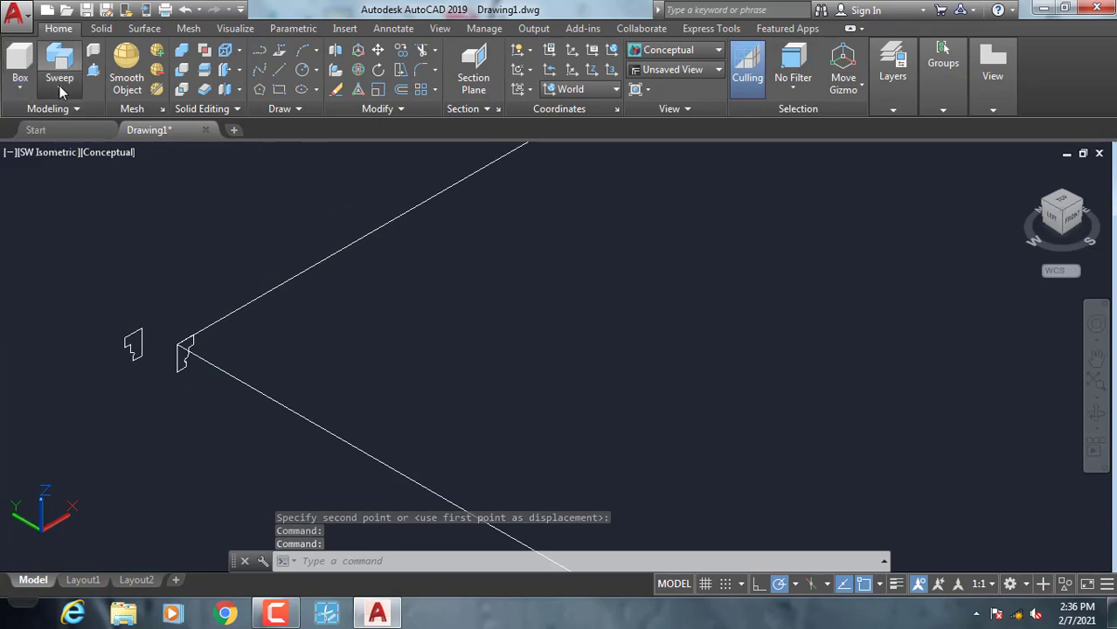
left_click(59, 87)
left_click(79, 225)
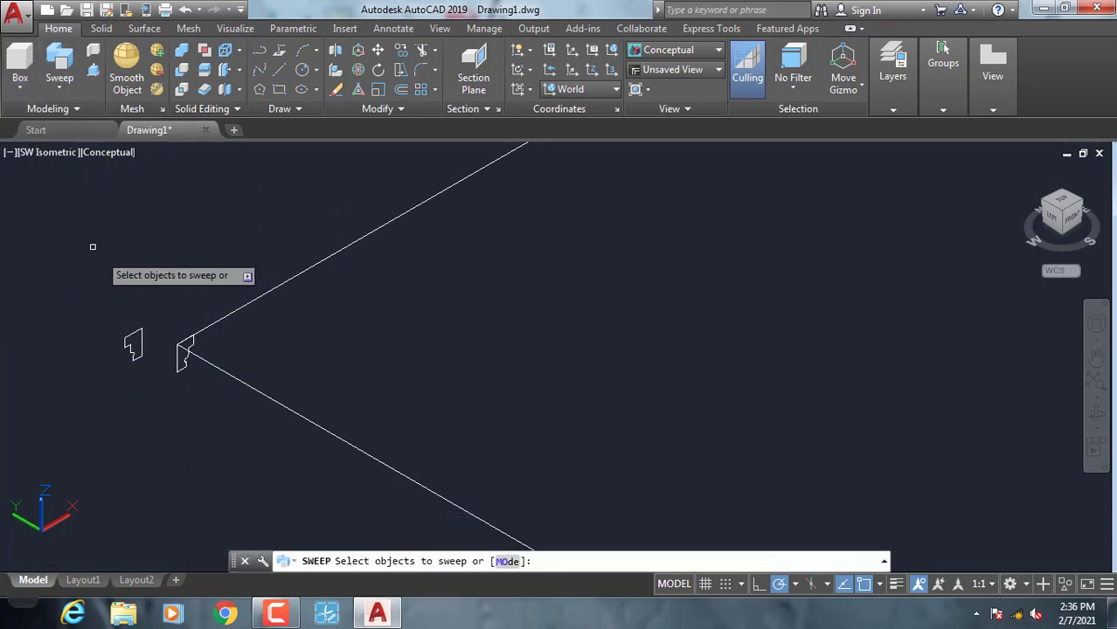
scroll(175, 367, "up", 2)
scroll(178, 367, "up", 2)
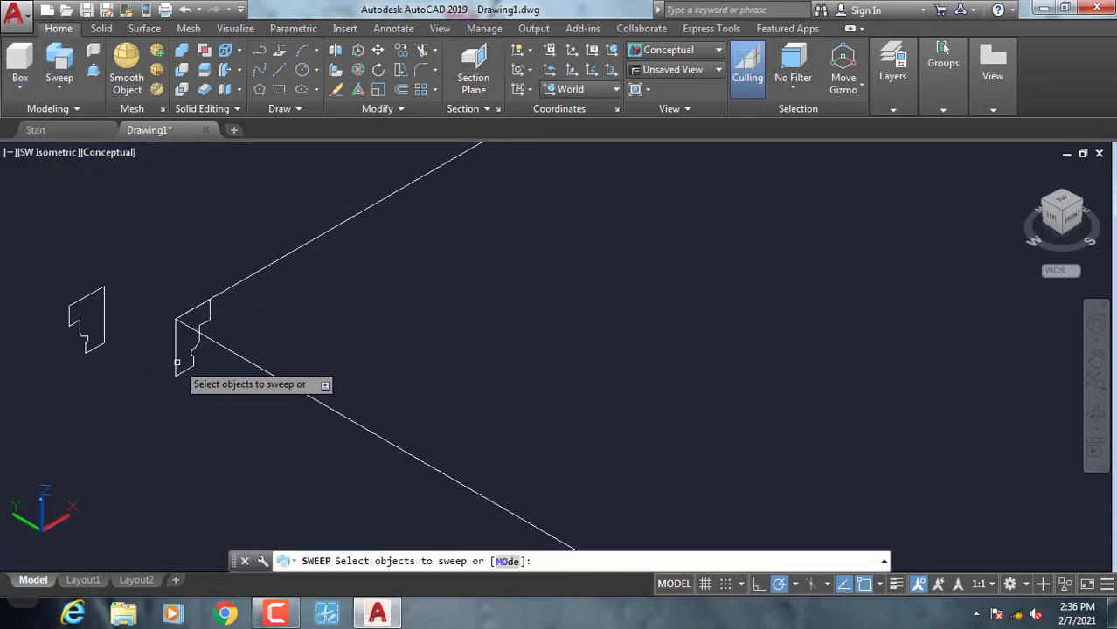
left_click(176, 358)
right_click(347, 303)
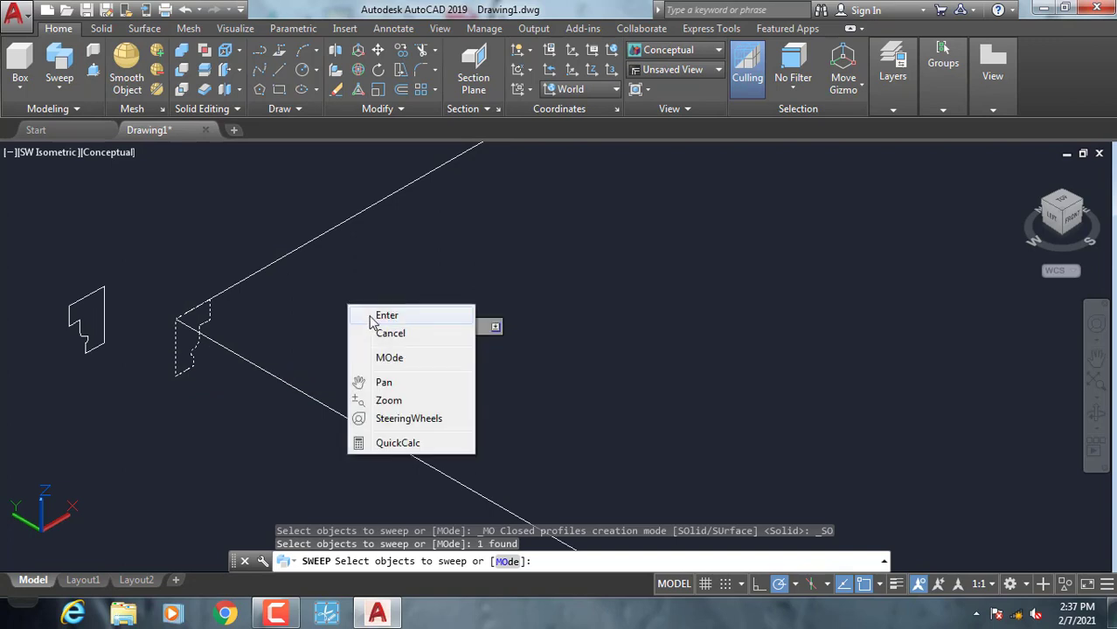
left_click(371, 316)
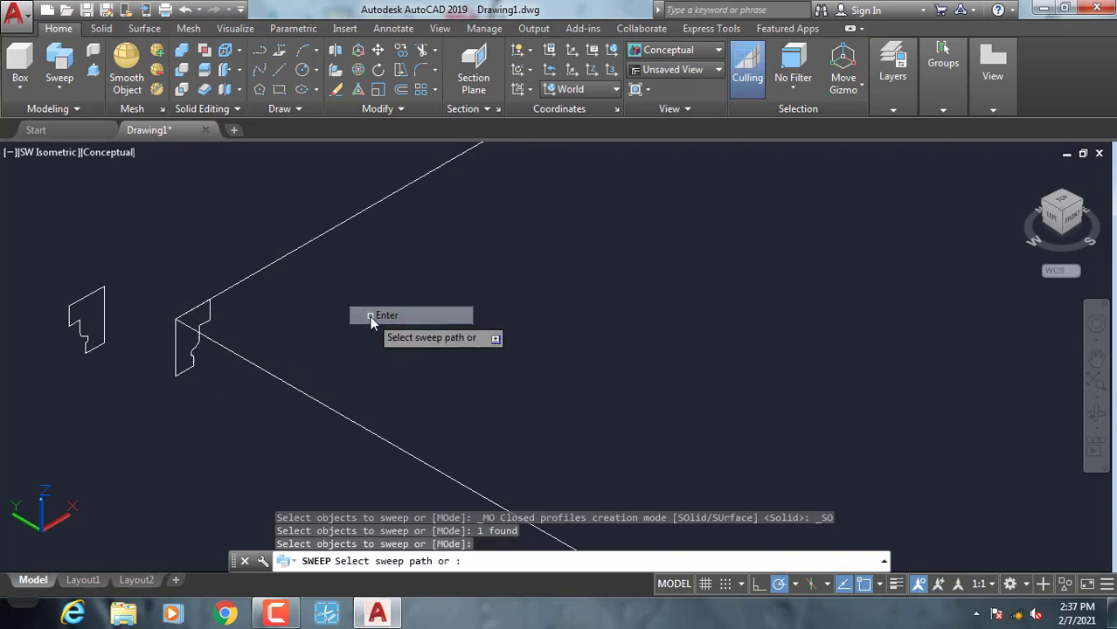
left_click(265, 266)
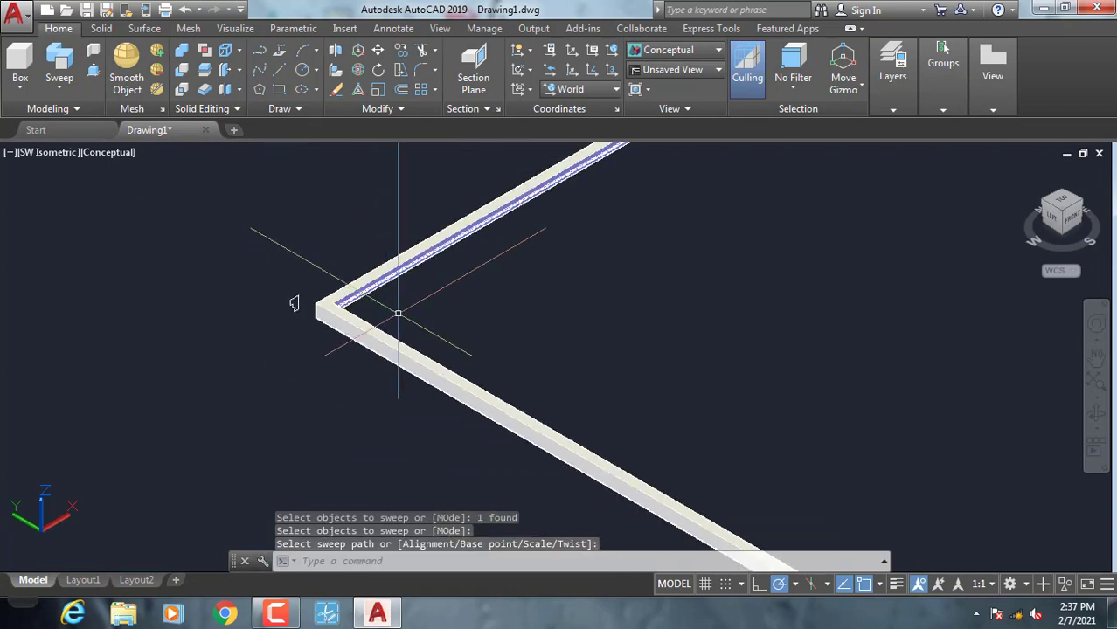
Orbit the view to inspect the frame corner.
mouse_move(505, 376)
middle_mouse_down("shift")
mouse_move(408, 258)
mouse_move(391, 262)
middle_mouse_up("shift")
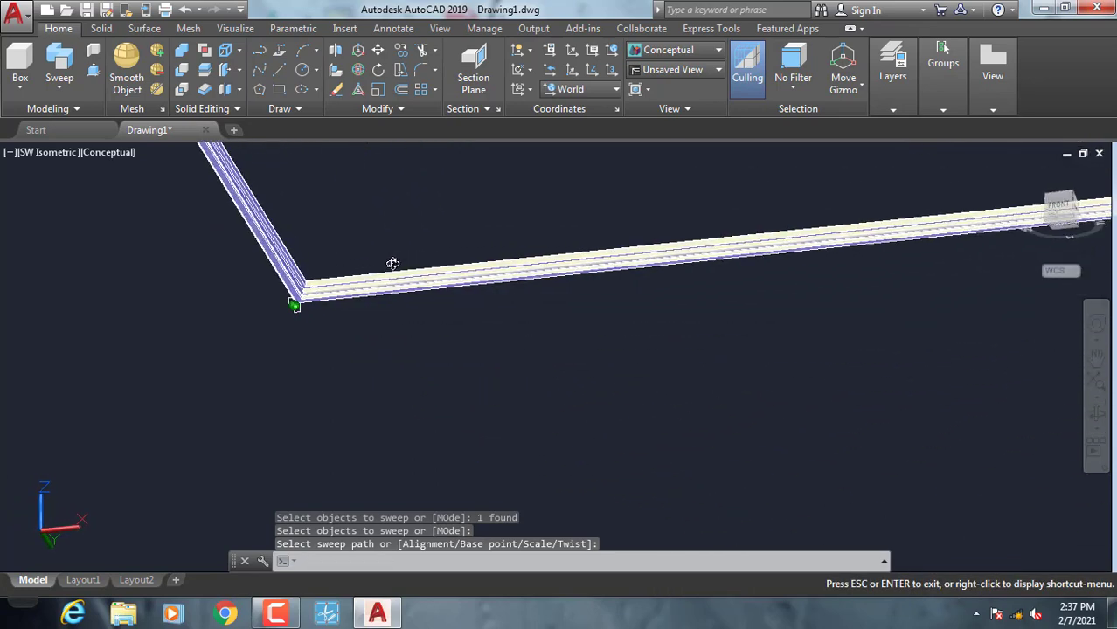
scroll(239, 319, "up", 2)
scroll(381, 323, "up", 4)
mouse_move(381, 323)
middle_mouse_down("shift")
mouse_move(418, 327)
mouse_move(467, 359)
mouse_move(488, 416)
mouse_move(481, 436)
middle_mouse_up("shift")
Draw a thin box slab from the frame corner to the opposite corner, then orbit below.
scroll(482, 436, "down", 3)
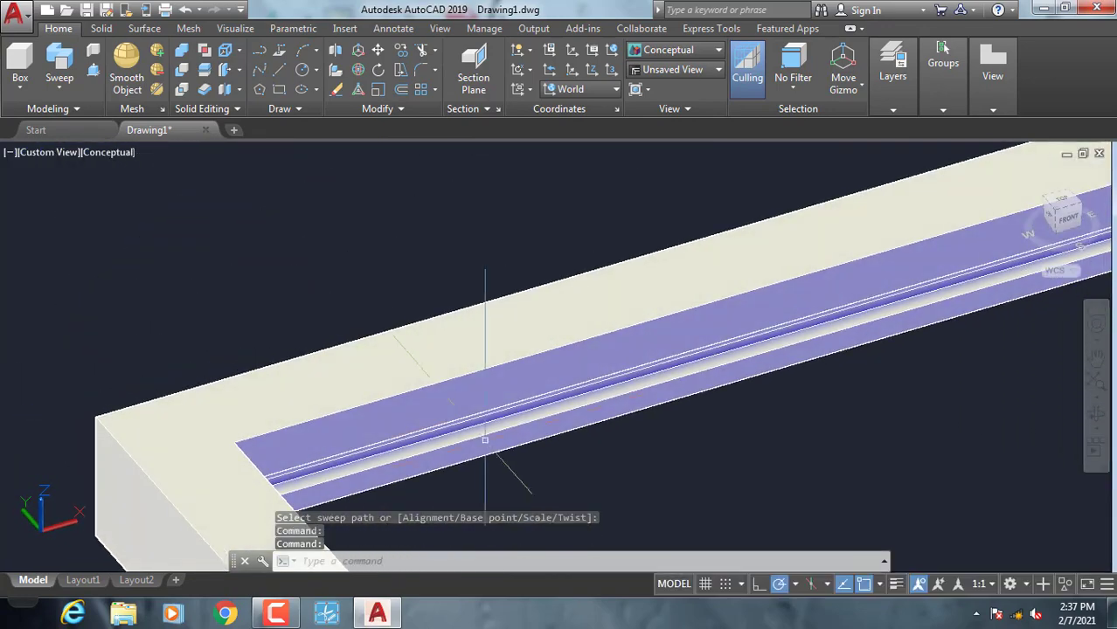
scroll(407, 334, "down", 3)
scroll(262, 262, "up", 1)
left_click(32, 97)
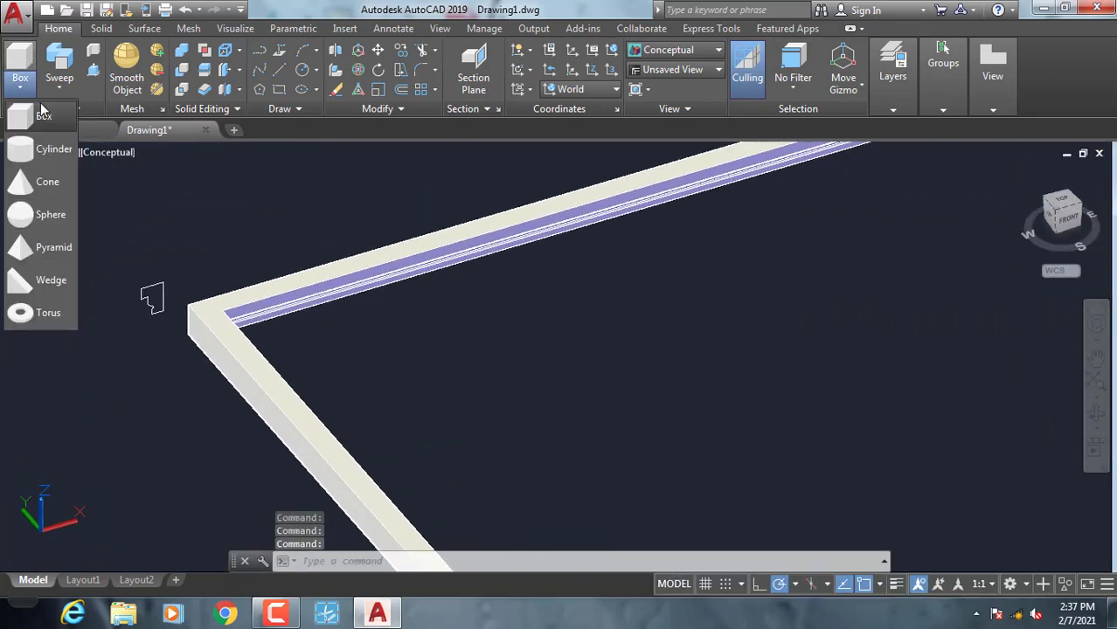
left_click(42, 116)
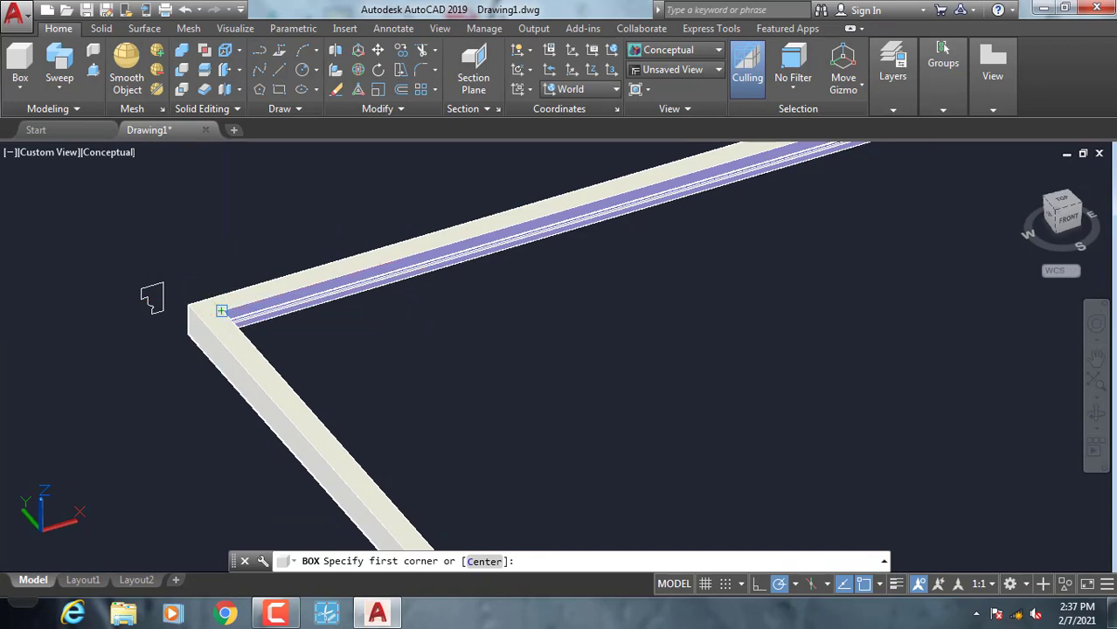
scroll(221, 311, "down", 2)
left_click(167, 324)
scroll(544, 380, "up", 2)
scroll(880, 450, "up", 2)
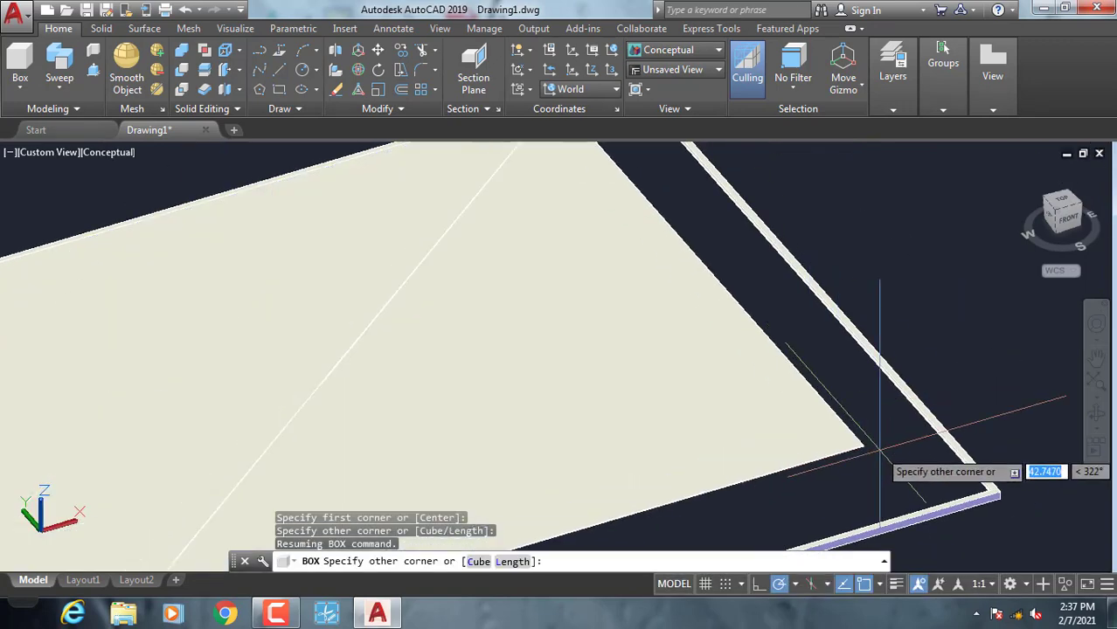
scroll(880, 450, "up", 2)
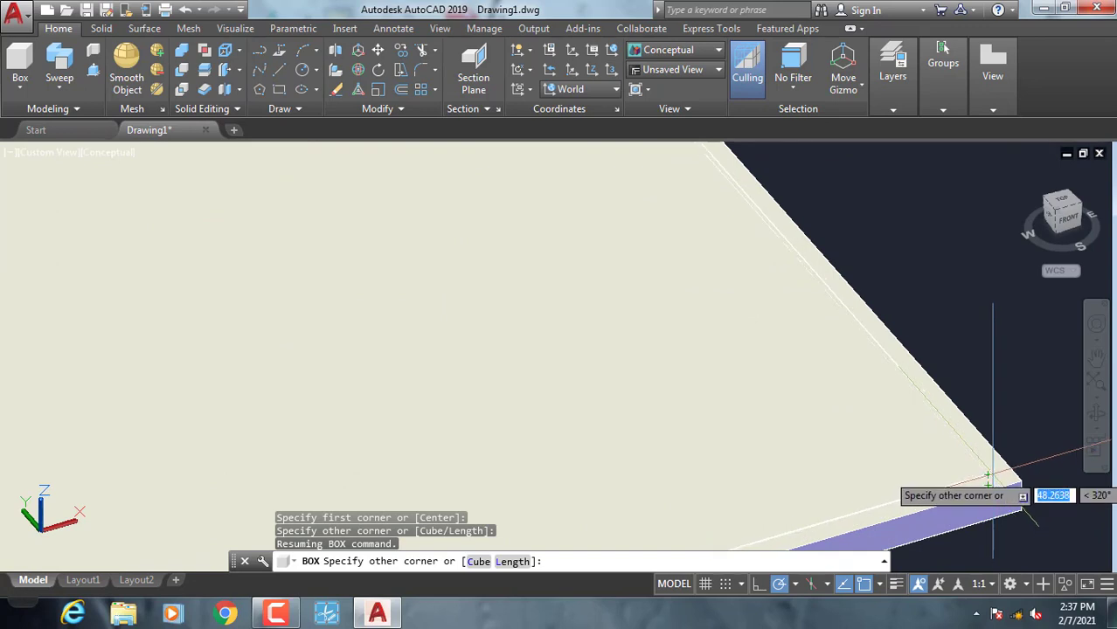
scroll(989, 480, "up", 2)
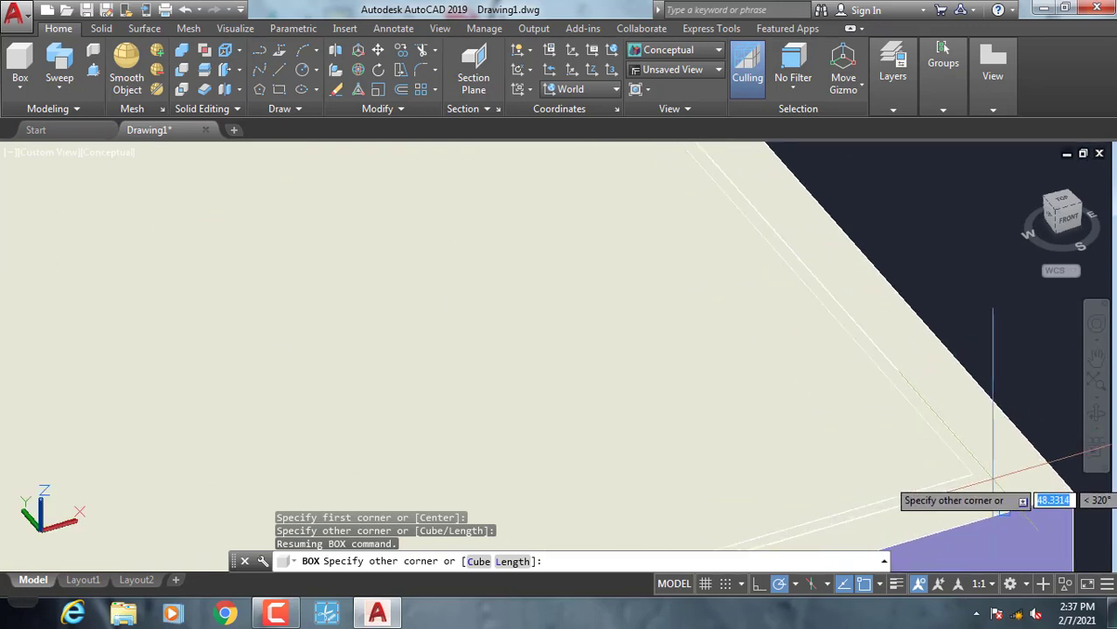
left_click(993, 481)
scroll(993, 481, "down", 5)
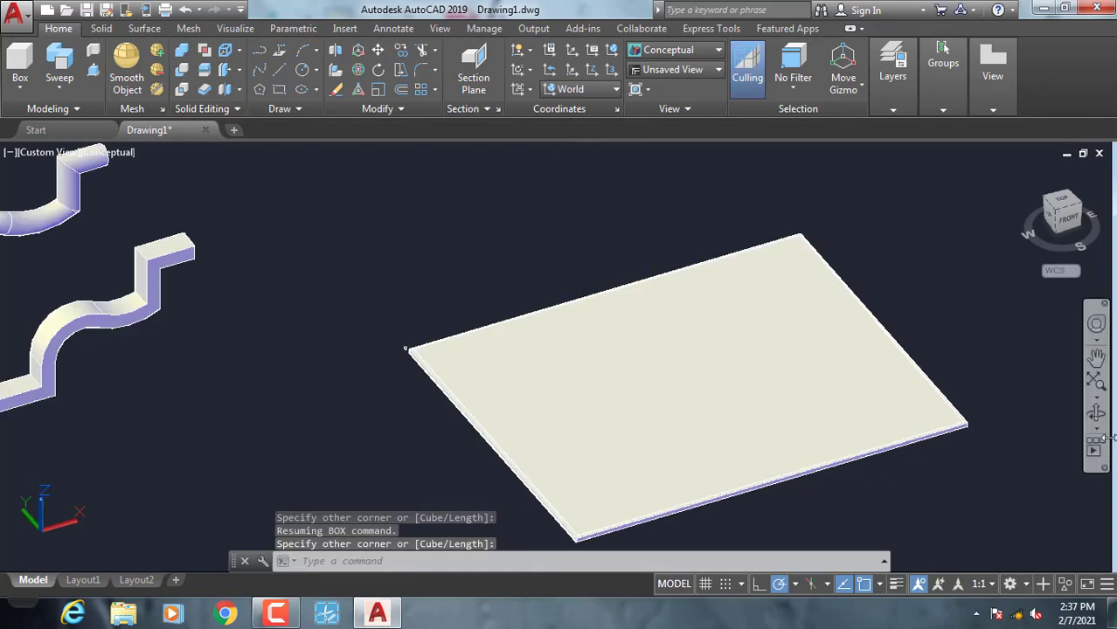
left_click(1096, 413)
mouse_move(748, 425)
left_mouse_down()
mouse_move(719, 305)
mouse_move(606, 337)
mouse_move(468, 324)
mouse_move(281, 351)
mouse_move(209, 415)
mouse_move(292, 426)
mouse_move(565, 311)
mouse_move(558, 429)
mouse_move(538, 444)
mouse_move(536, 471)
mouse_move(590, 451)
mouse_move(599, 432)
mouse_move(655, 444)
mouse_move(631, 459)
mouse_move(623, 437)
mouse_move(451, 461)
mouse_move(410, 404)
left_mouse_up()
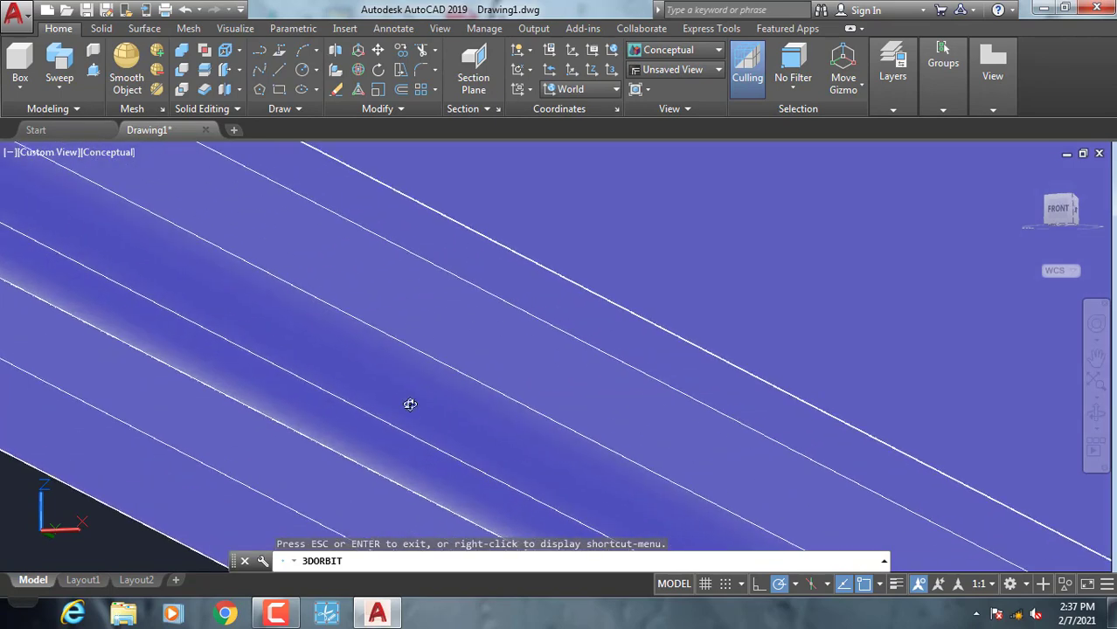
Set the visual style to Realistic and pan toward the slab corner.
key("Escape")
left_click(118, 153)
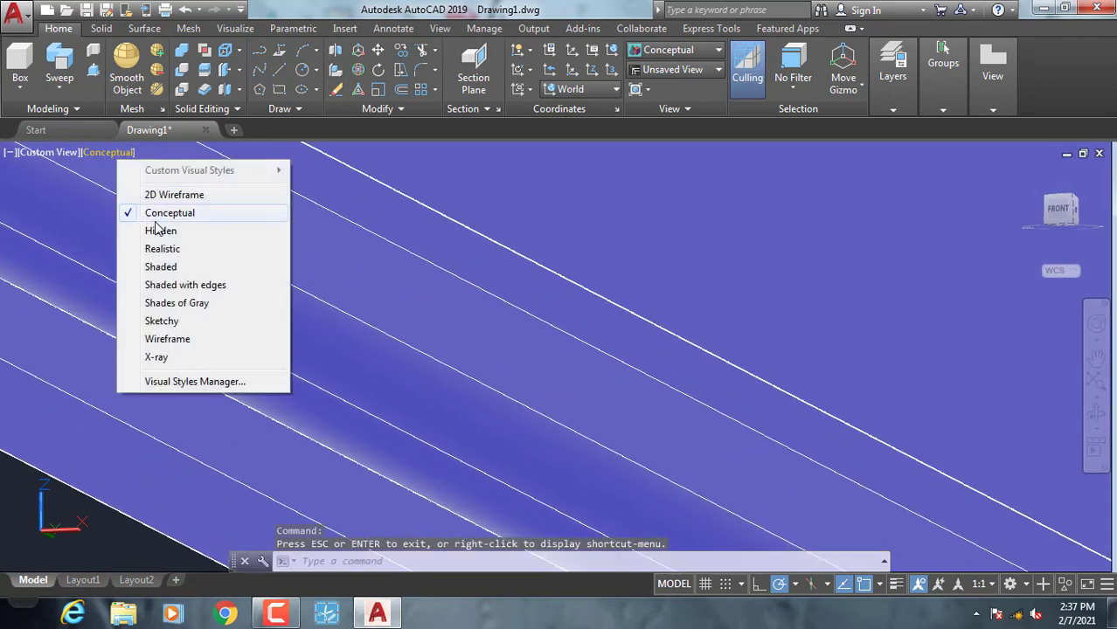
left_click(162, 249)
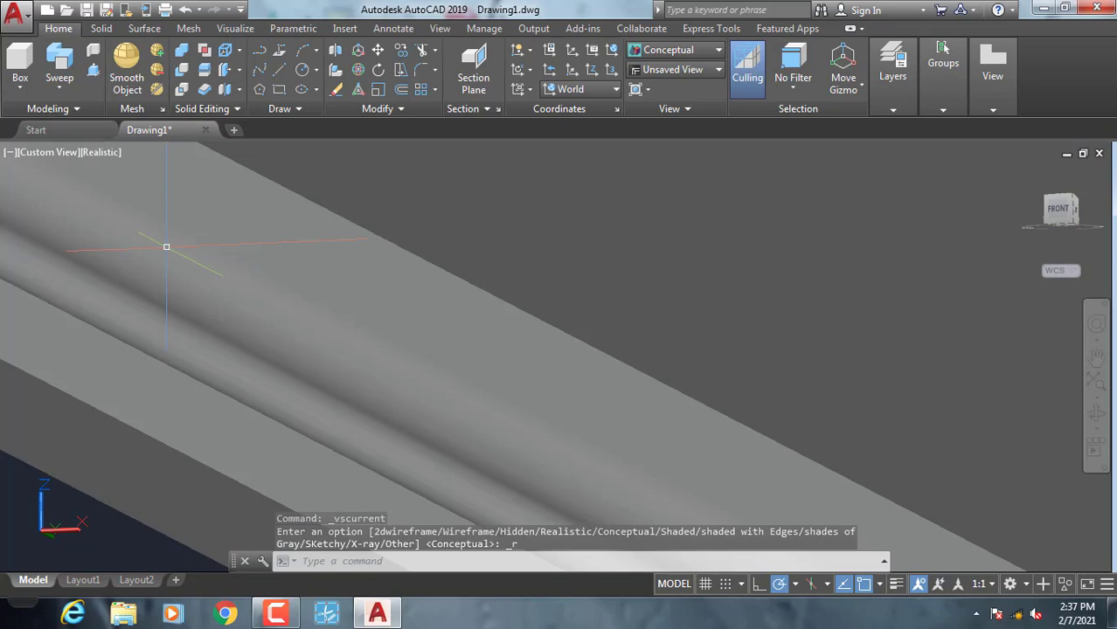
scroll(166, 247, "down", 3)
scroll(282, 259, "down", 2)
mouse_move(311, 304)
middle_mouse_down()
mouse_move(659, 473)
mouse_move(373, 351)
mouse_move(489, 417)
middle_mouse_up()
scroll(529, 459, "up", 3)
scroll(528, 459, "up", 2)
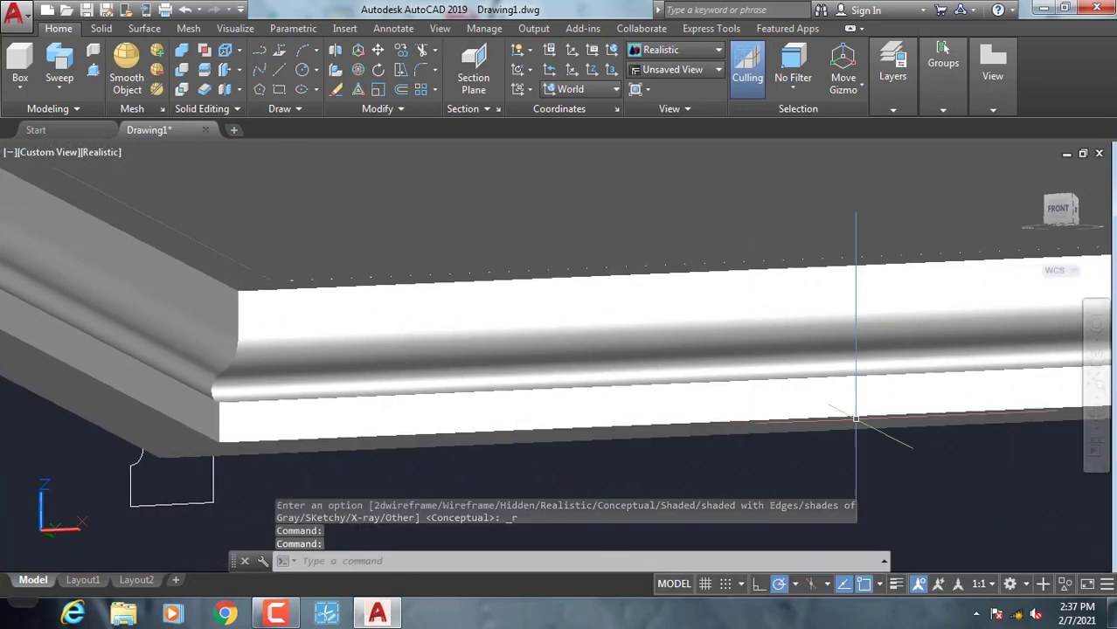
Orbit onto the slab corner, exit orbit, and return to SW Isometric view.
left_click(1098, 420)
mouse_move(619, 359)
left_mouse_down()
mouse_move(658, 381)
mouse_move(646, 386)
mouse_move(551, 310)
mouse_move(690, 352)
mouse_move(639, 356)
left_mouse_up()
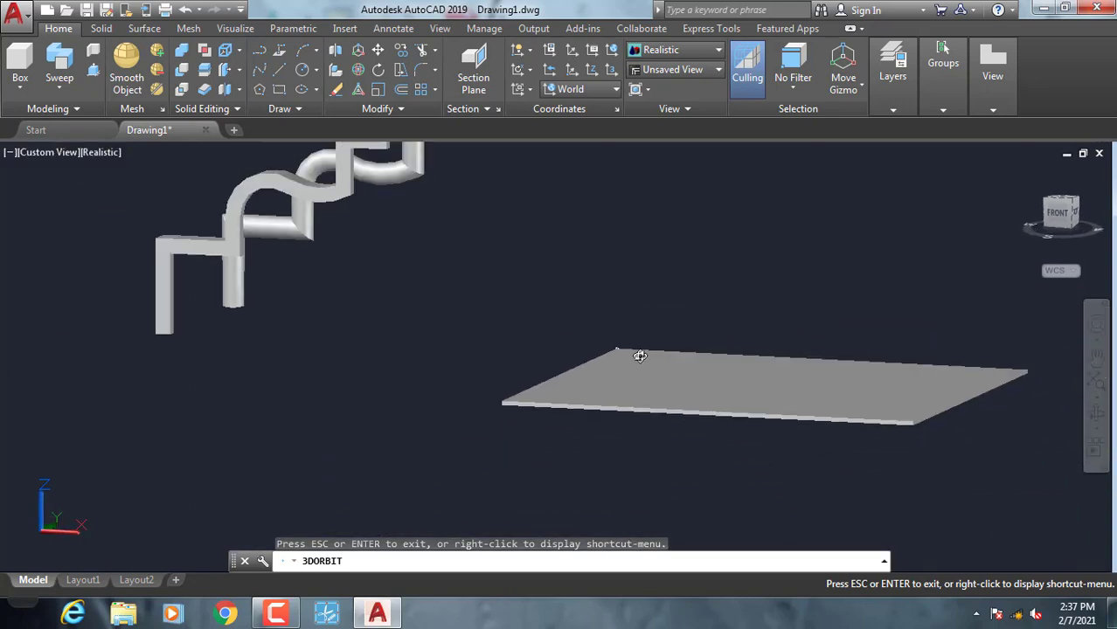
right_click(324, 289)
left_click(370, 287)
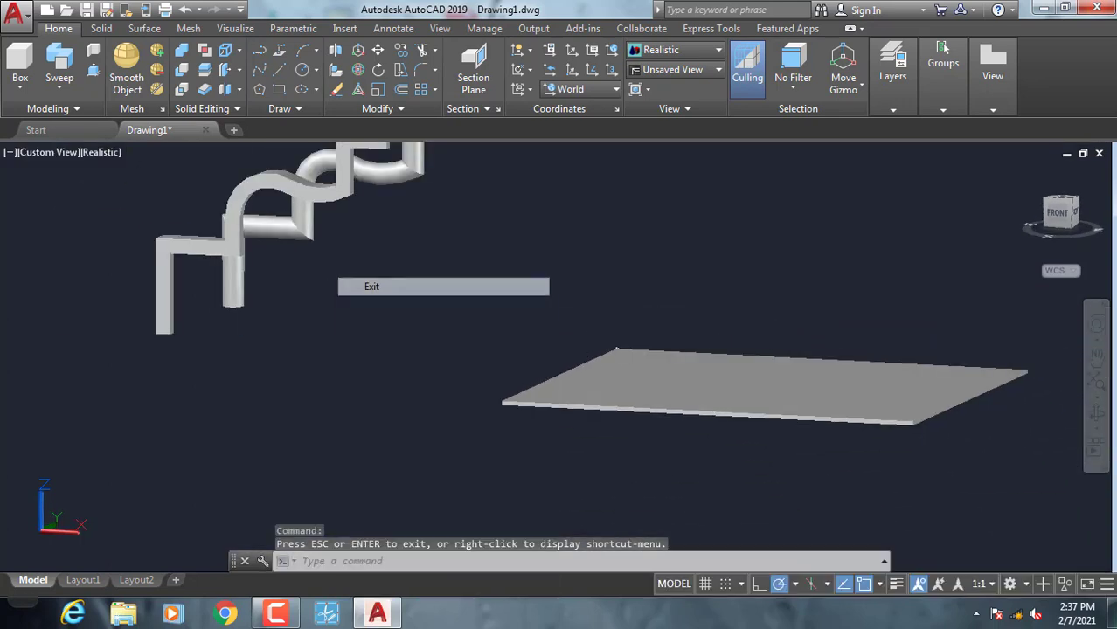
left_click(55, 154)
left_click(115, 303)
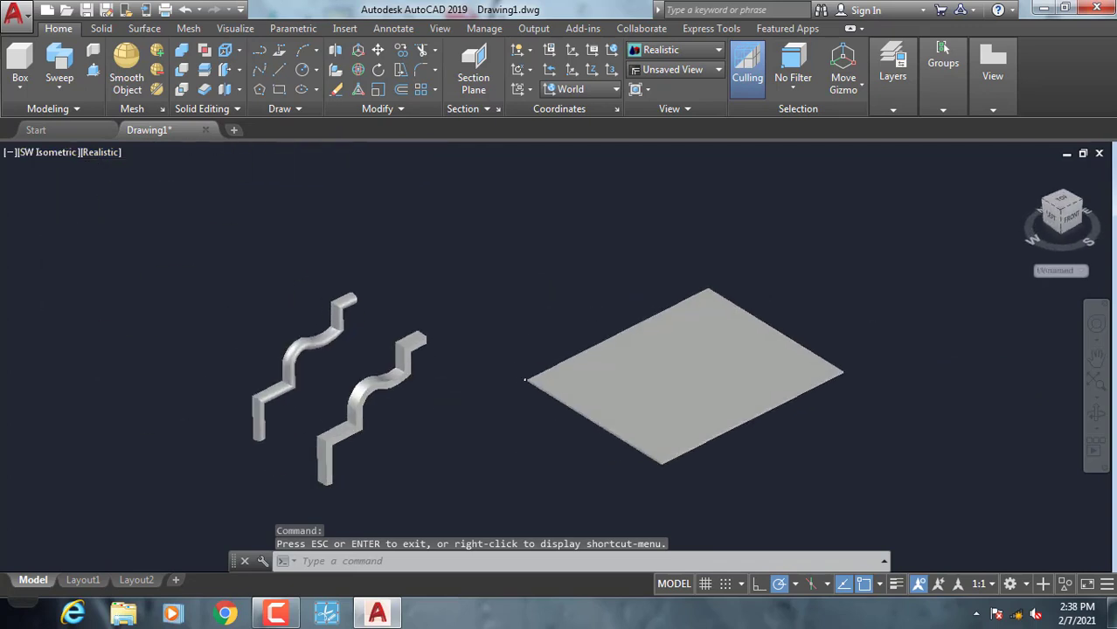
Switch the visual style back to Conceptual shading.
left_click(95, 153)
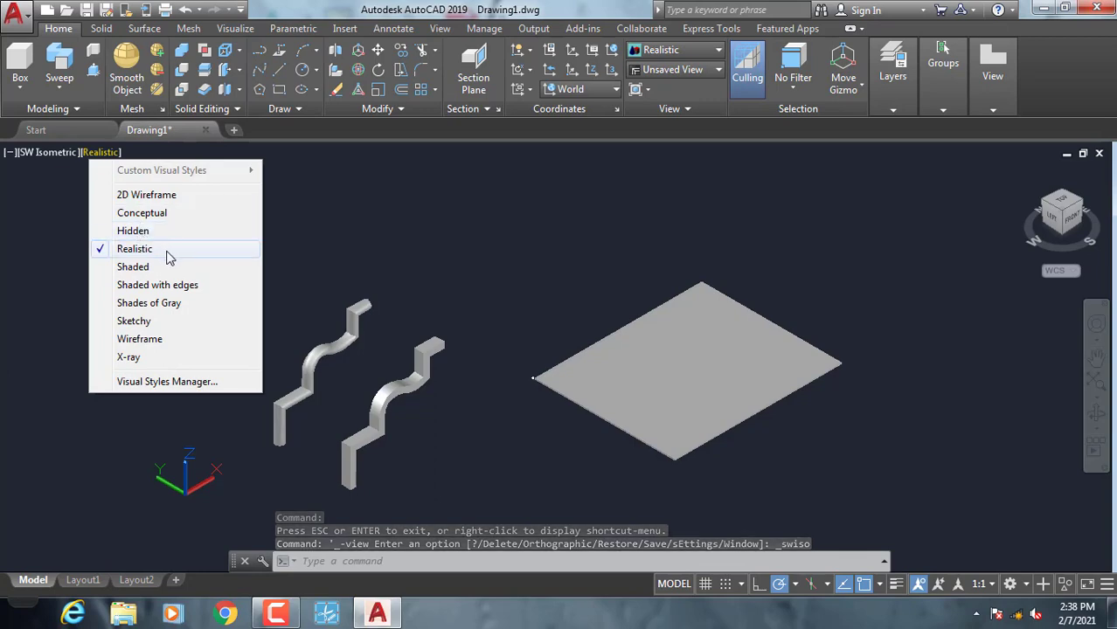
left_click(153, 214)
scroll(611, 399, "up", 3)
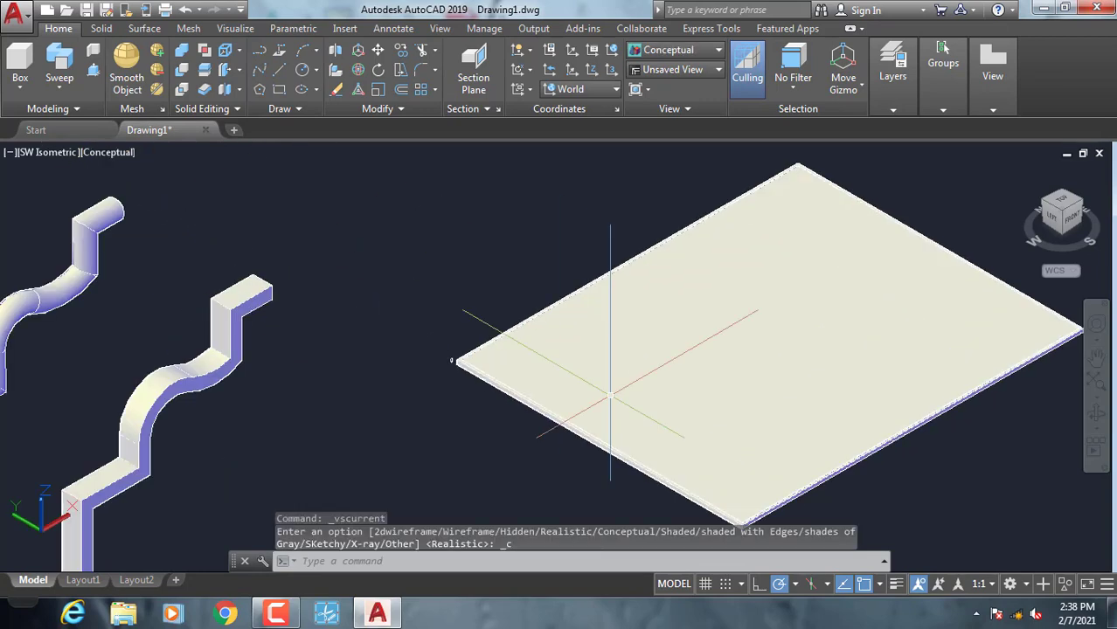
middle_click_drag(610, 399, 650, 386)
scroll(831, 469, "down", 2)
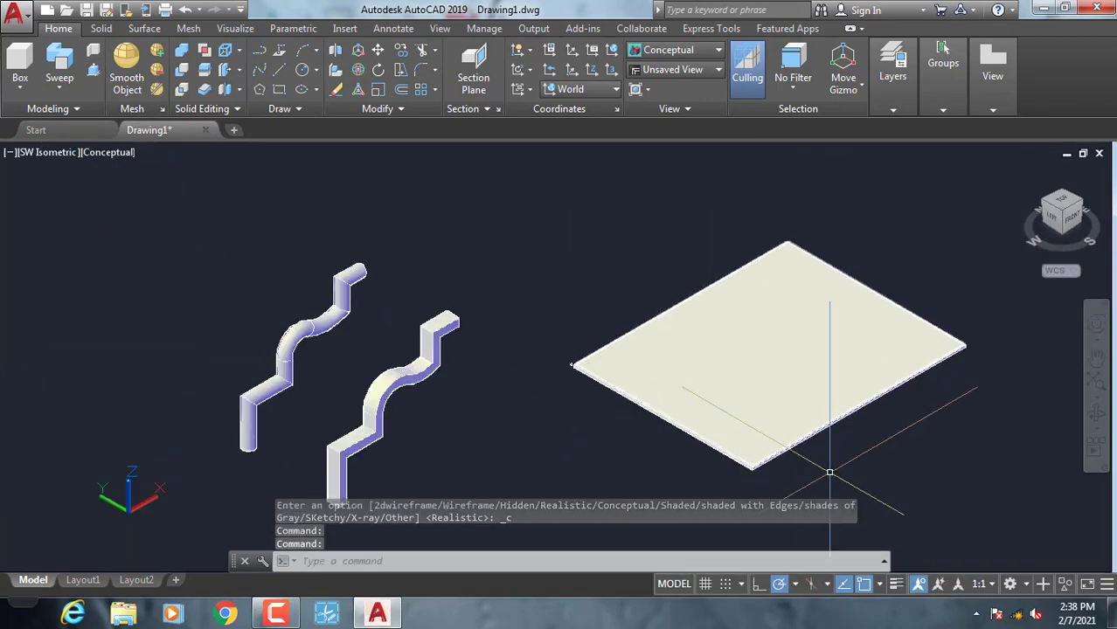
Select the thin slab and MOVE it to a new spot beside the stepped solids.
left_click(830, 472)
left_click(686, 377)
left_click(627, 418)
left_click(551, 315)
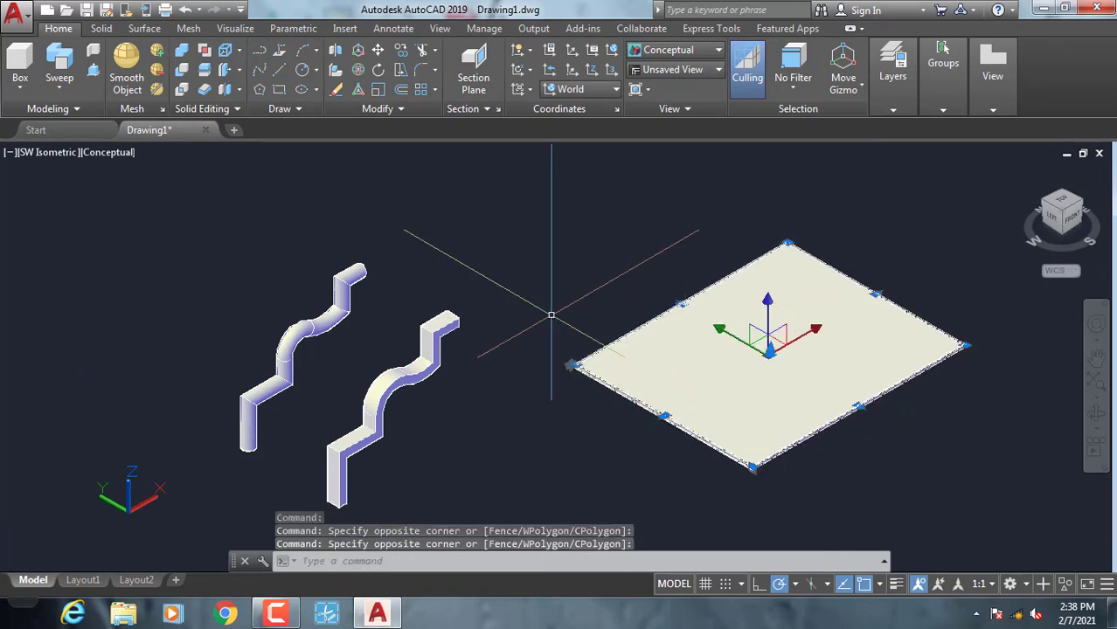
type("m")
key("Return")
left_click(982, 387)
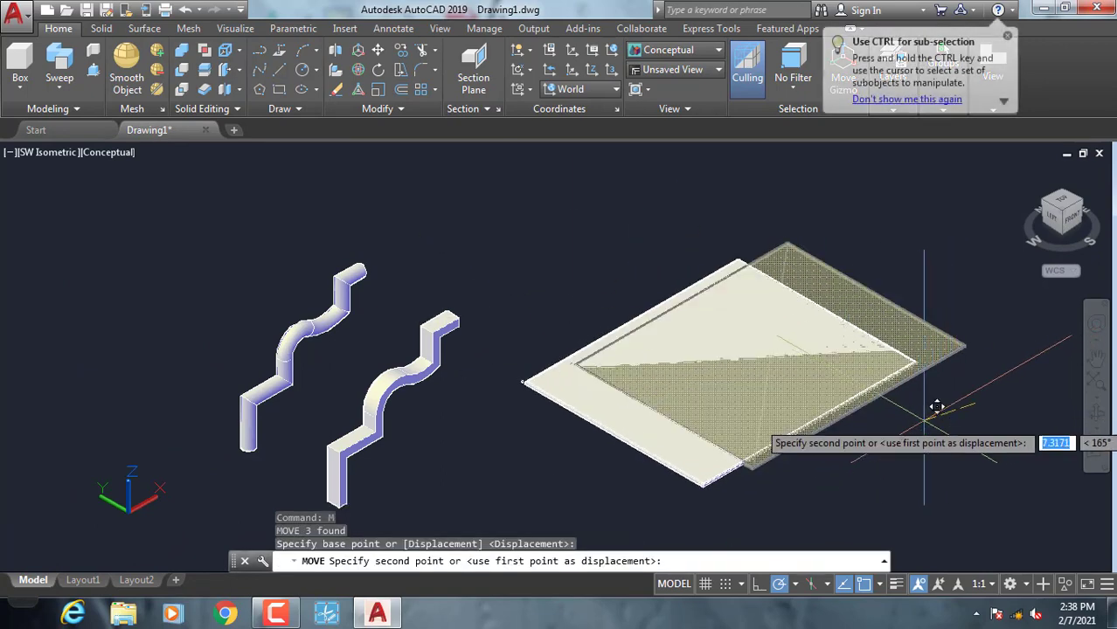
left_click(911, 428)
middle_click_drag(612, 254, 611, 192)
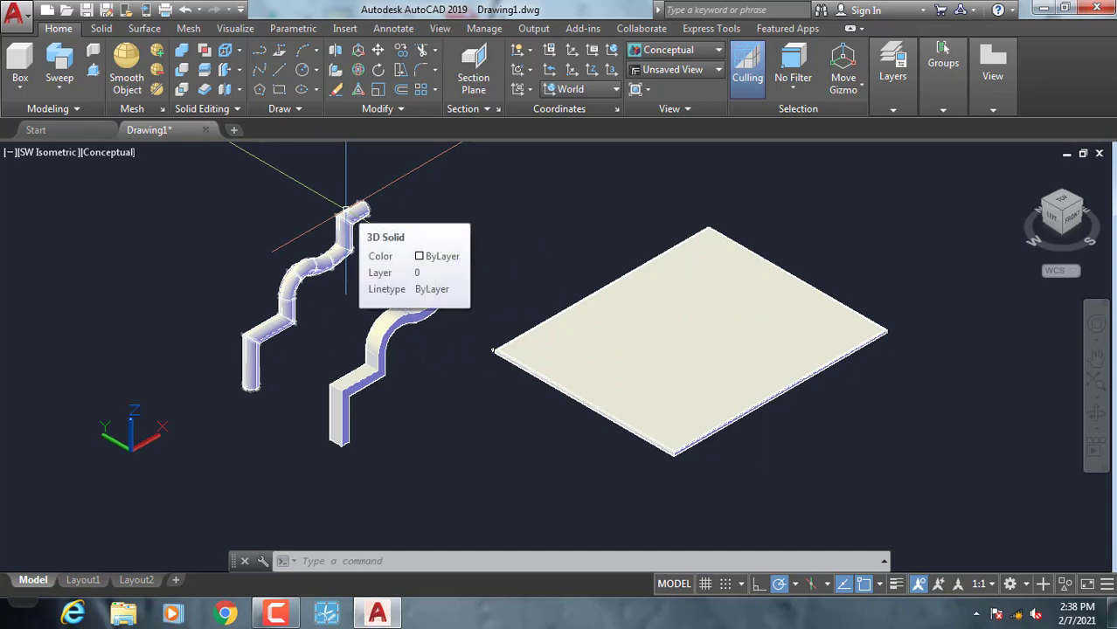
scroll(346, 209, "up", 2)
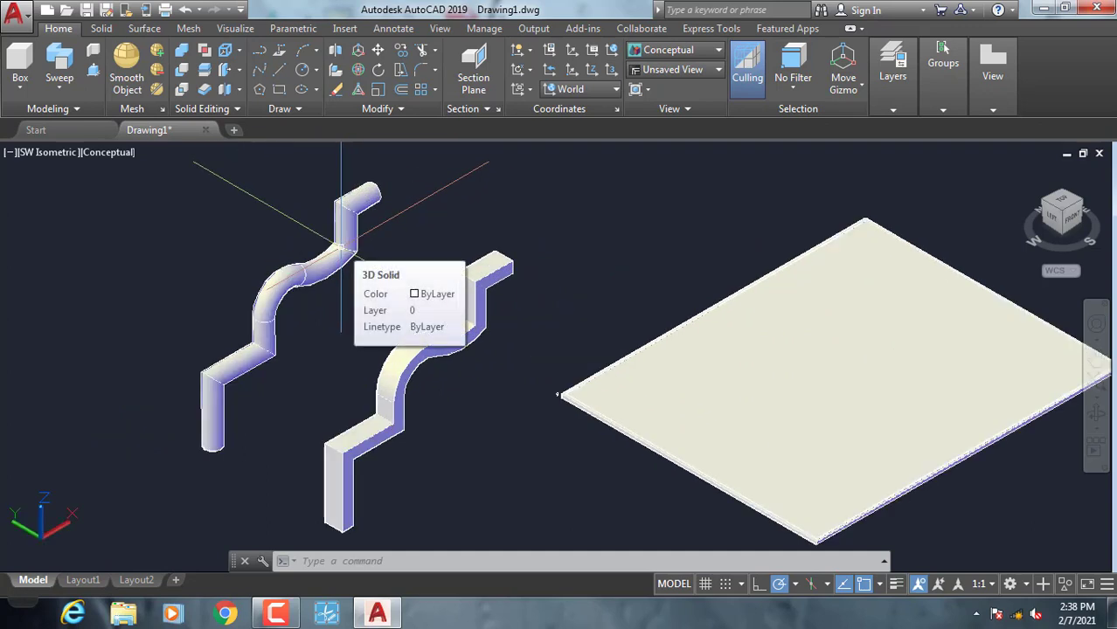